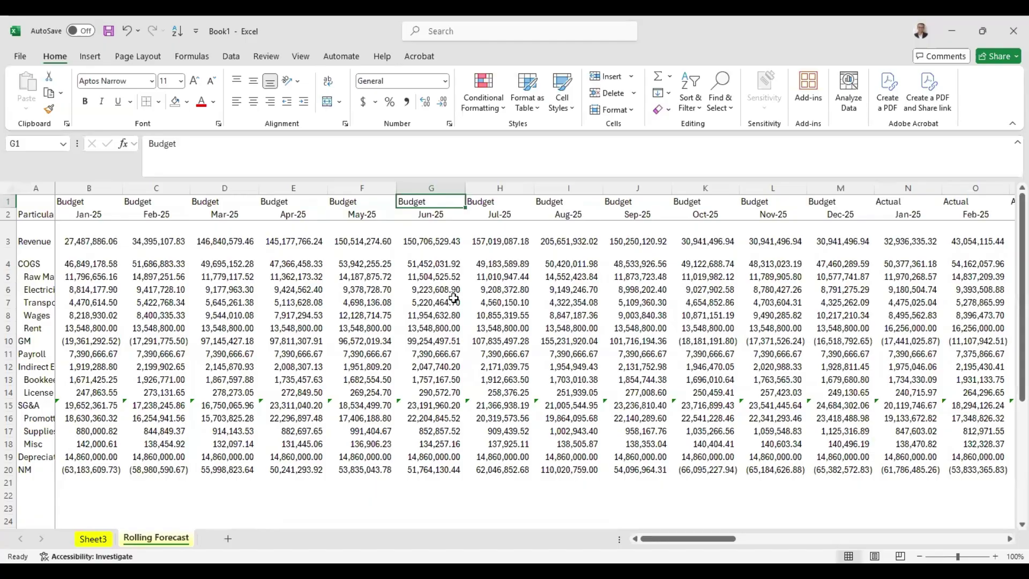
Review the Particulars labels from Revenue through COGS, highlighting the Raw Materials to Wages sub-items
key("Left")
key("Down")
key("Down")
key("Down")
key("Down")
key("Down")
key("Down")
key("Down")
key("Down")
key("Up")
key("Up")
key("Up")
key("Up")
key("Up")
key("Up")
key("Down")
key("Down")
key("shift+Down")
key("shift+Down")
key("shift+Down")
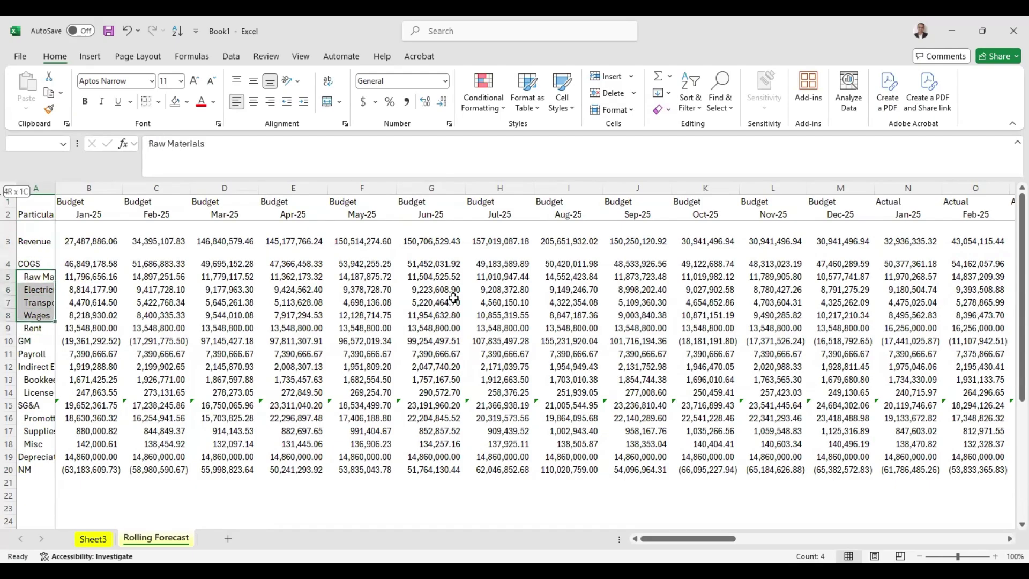
Review the remaining Particulars labels from Rent through GM, Payroll, Indirect Expenses, SG&A and Depreciation down to NM
key("Down")
key("Down")
key("Down")
key("Down")
key("Down")
key("Down")
key("Down")
key("Down")
key("Down")
key("Down")
key("Down")
key("Up")
key("Up")
key("Up")
key("Up")
key("Up")
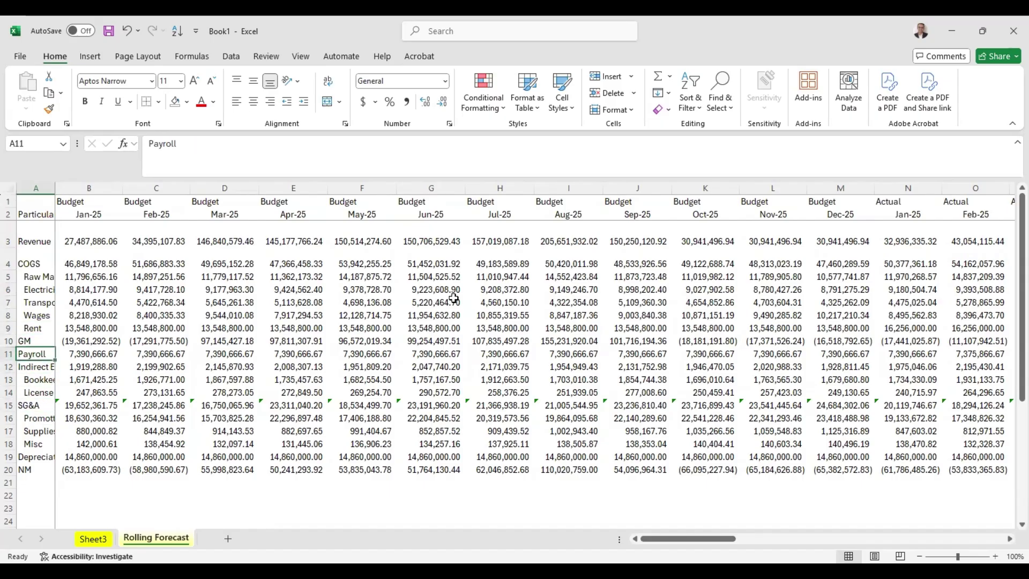
key("Up")
key("Right")
key("Left")
key("Down")
key("Down")
key("Down")
key("Down")
key("Down")
key("Down")
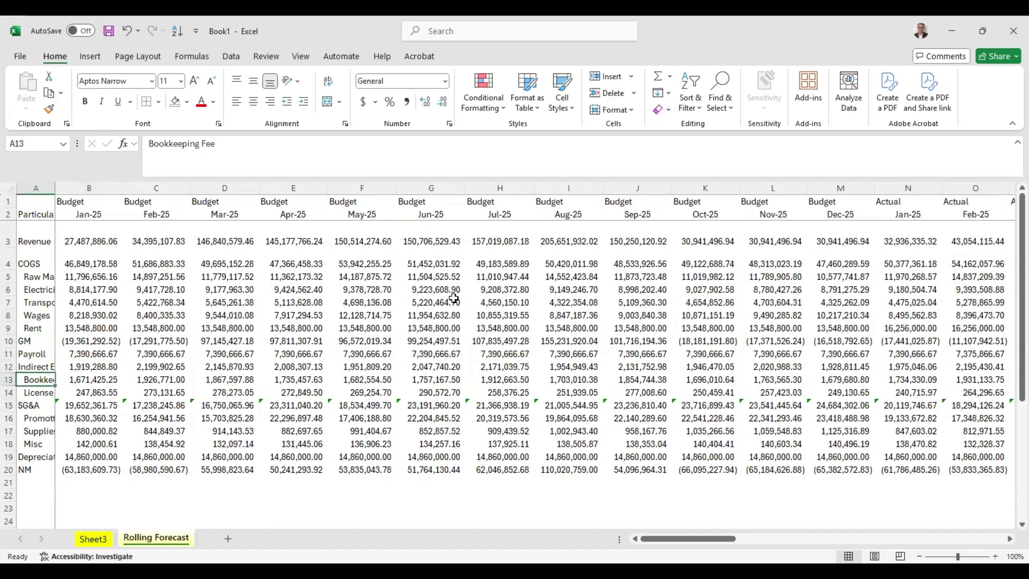
key("Down")
key("Down")
key("Down")
key("Down")
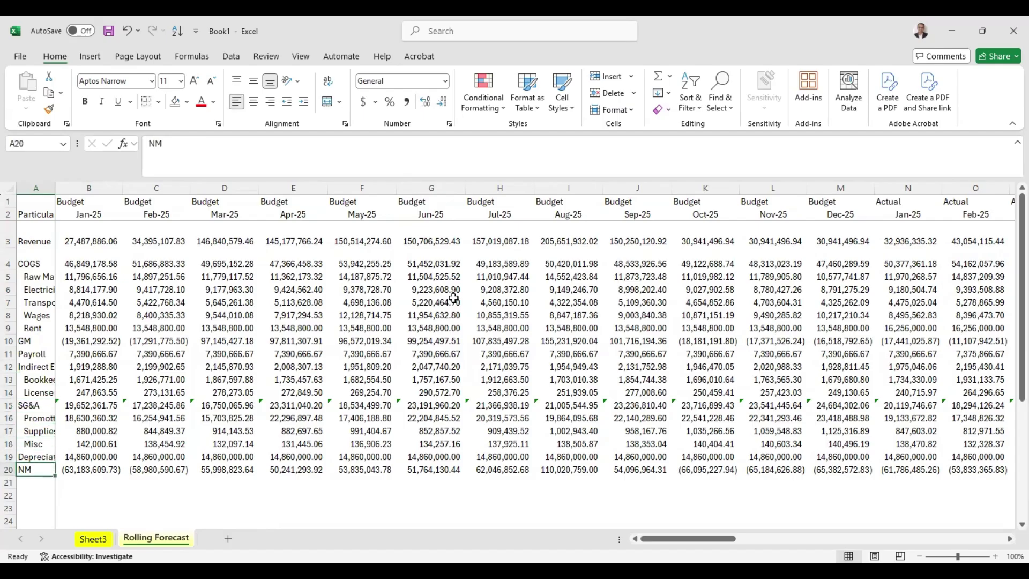
Highlight the entire Budget columns from Jan-25 through Dec-25 to inspect the budgeted months
key("Right")
key("ctrl+Up")
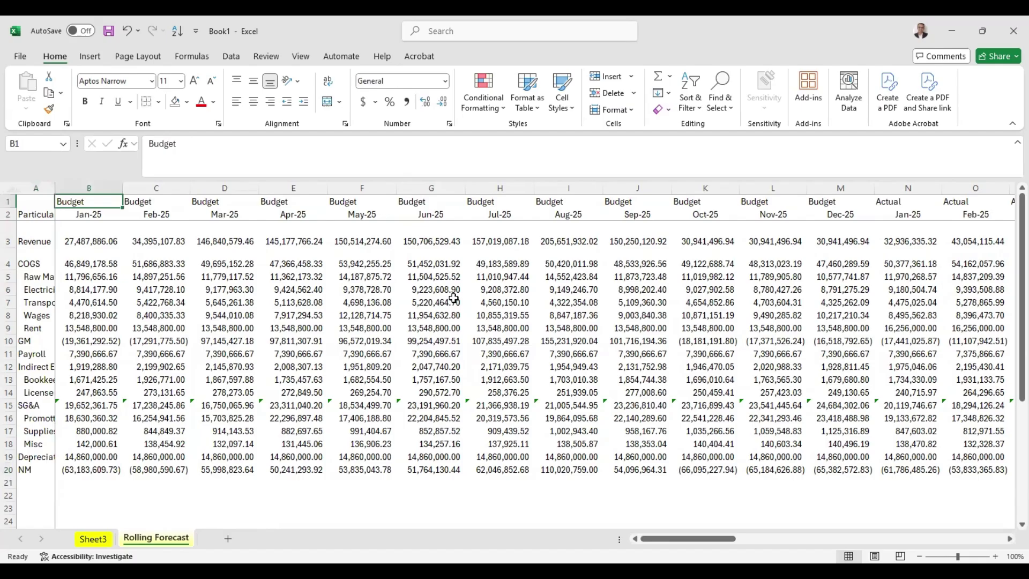
key("ctrl+space")
key("shift+Right")
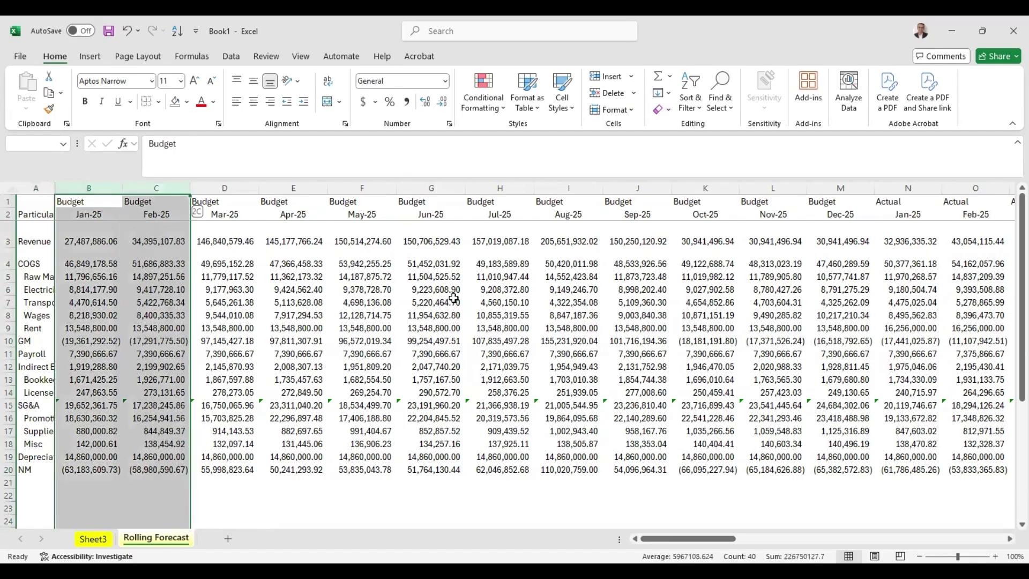
key("shift+Right")
key("shift+Right")
key("shift+Right")
key("shift+Right")
key("shift+Right")
key("shift+Right")
key("shift+Right")
key("shift+Right")
key("shift+Right")
key("shift+Right")
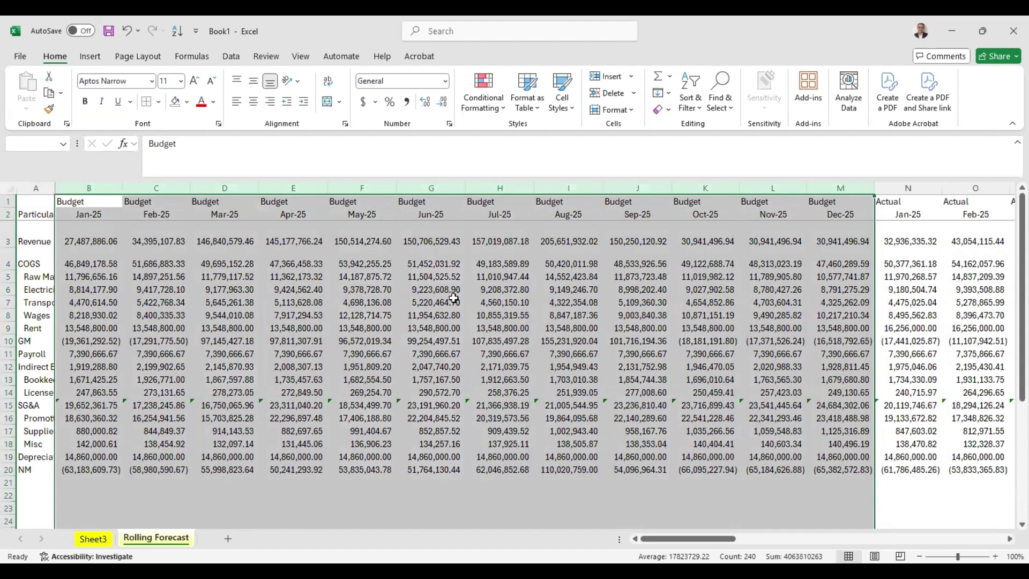
Examine the Actual headings and their month labels from Jan-25 through Jun-25
key("Right")
key("Right")
key("Right")
key("Right")
key("Right")
key("Right")
key("Right")
key("Right")
key("Right")
key("Right")
key("Right")
key("Right")
key("Right")
key("Right")
key("Right")
key("Right")
key("Right")
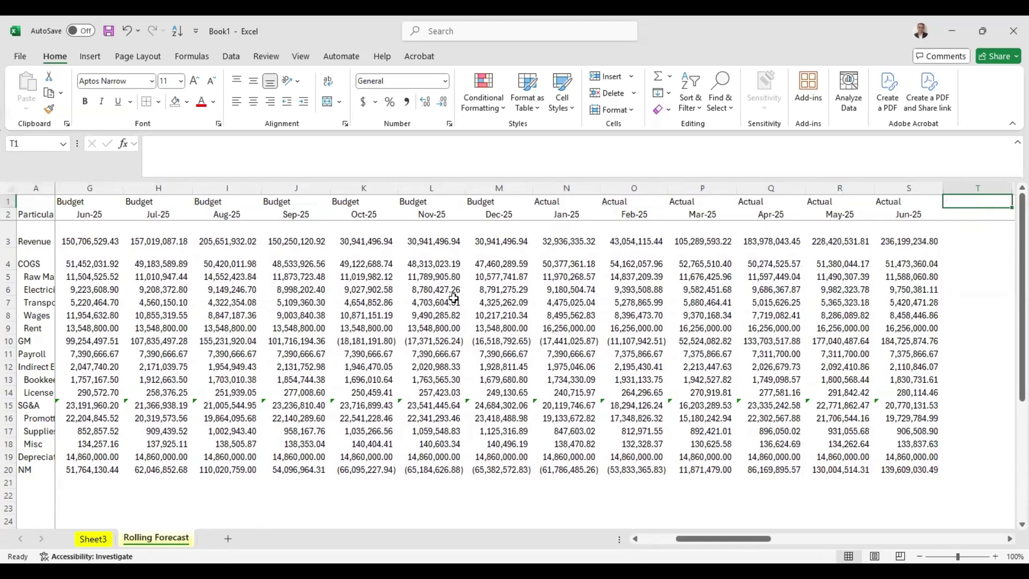
key("Left")
key("Left")
key("Left")
key("Left")
key("Left")
key("Left")
key("Right")
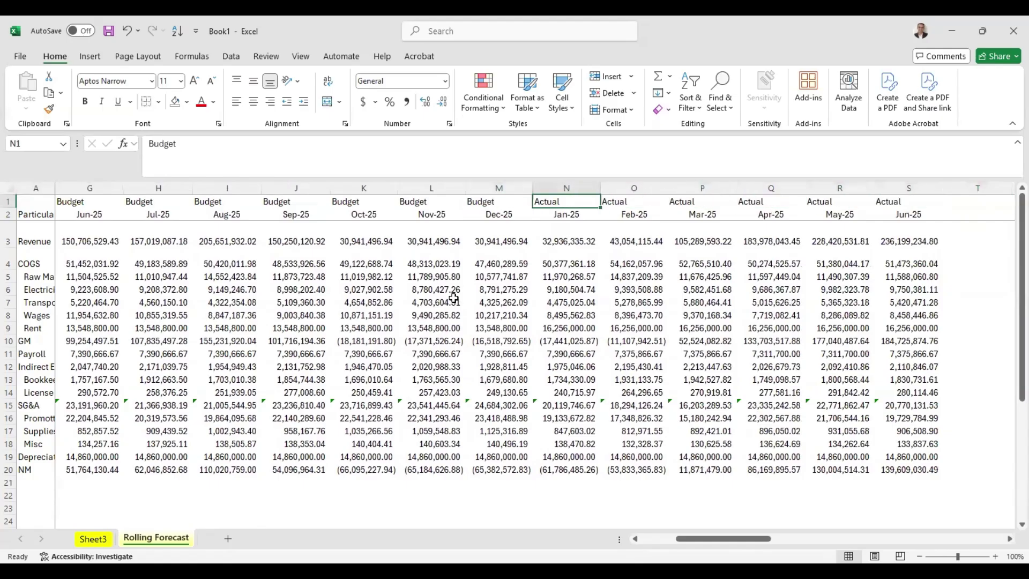
key("Right")
key("Right")
key("Right")
key("Right")
key("Right")
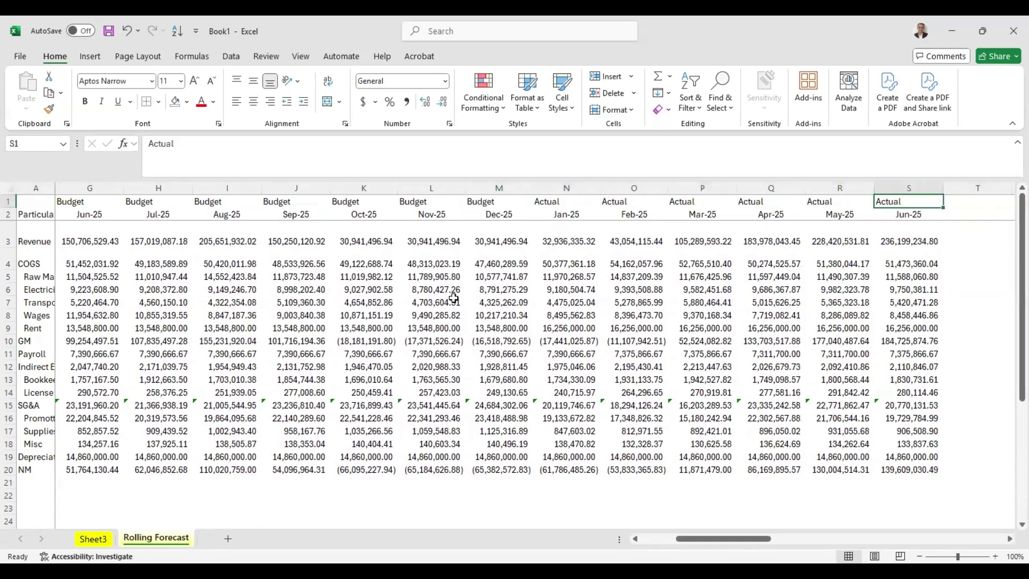
key("Down")
key("Left")
key("Left")
key("Left")
key("Left")
key("Left")
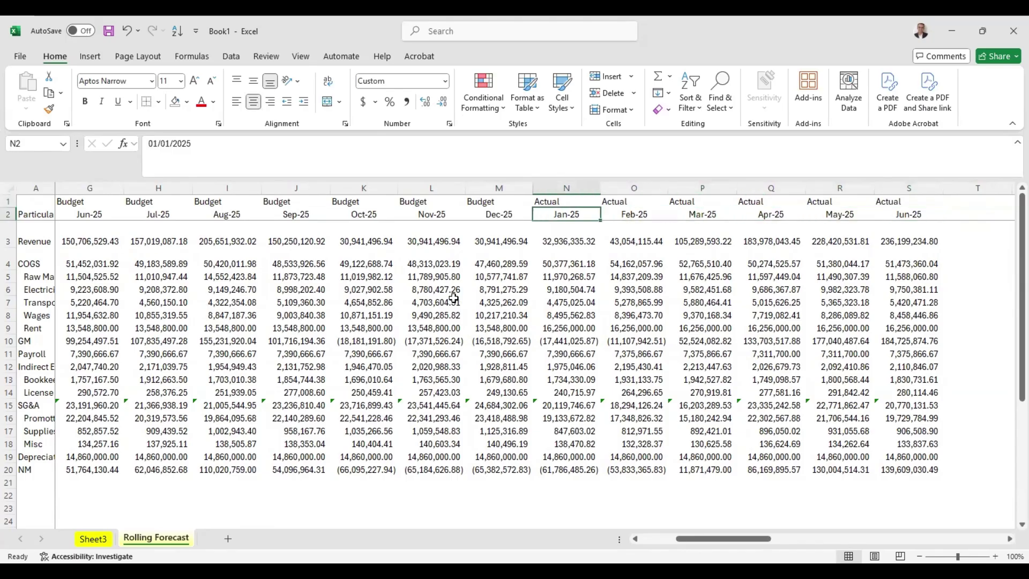
Highlight the entire Actual columns from Jan-25 through Jun-25 to inspect the recorded months
key("ctrl+space")
key("shift+Right")
key("shift+Right")
key("shift+Right")
key("shift+Right")
key("shift+Right")
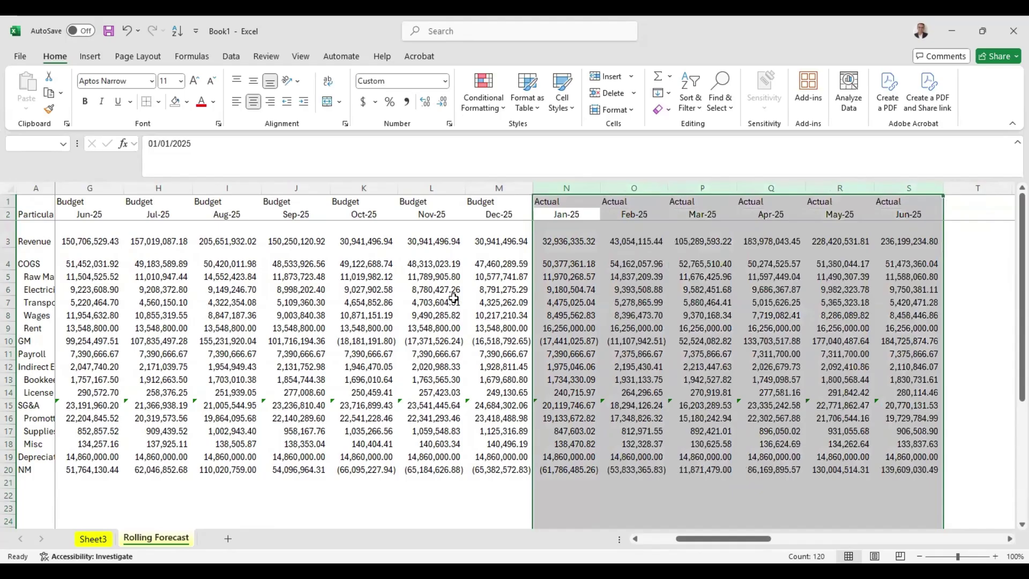
Examine the empty columns beyond the Jun-25 actuals and return to the Budget headings in row 1
key("Right")
key("Right")
key("Right")
key("Right")
key("Right")
key("Right")
key("Right")
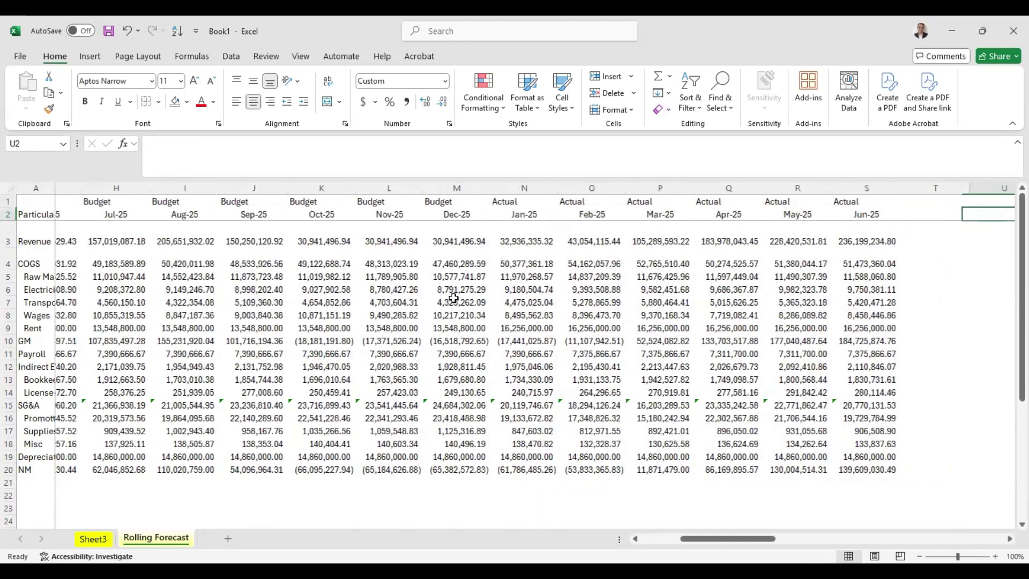
key("Right")
key("Right")
key("Right")
key("Right")
key("Right")
key("Right")
key("Left")
key("Left")
key("Left")
key("Left")
key("Left")
key("Left")
key("Left")
key("Left")
key("Left")
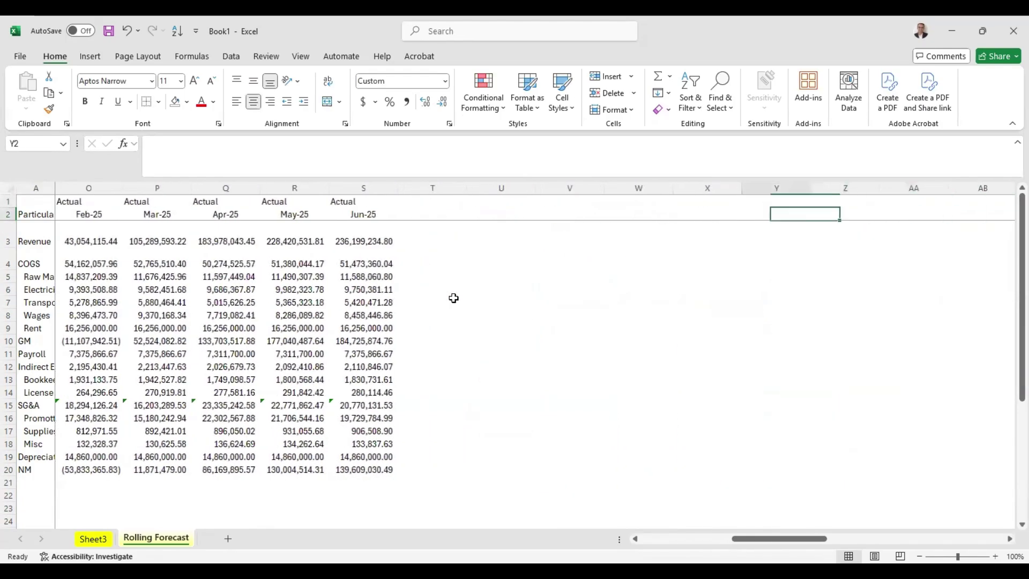
key("Right")
key("Right")
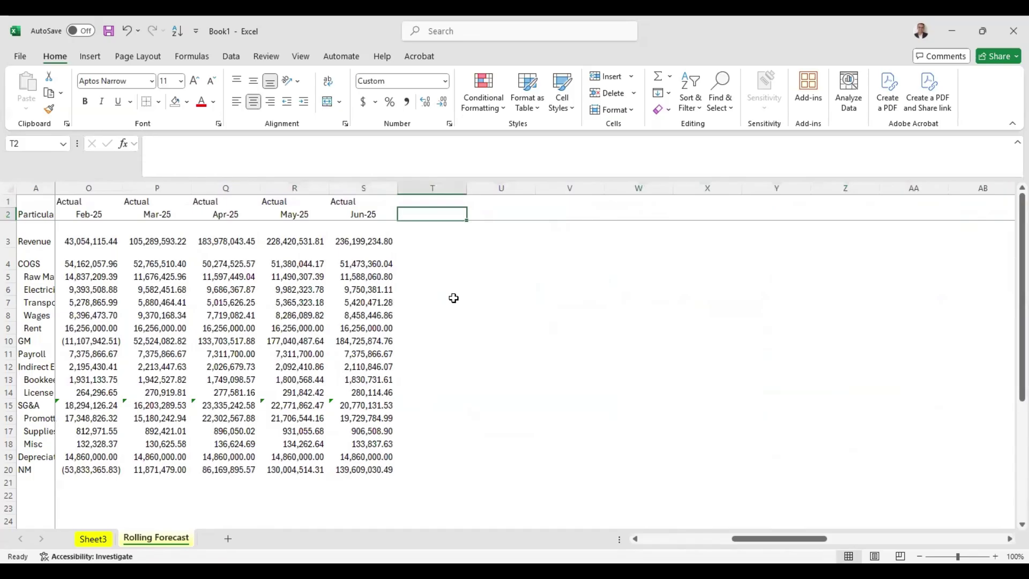
key("Left")
key("ctrl+Left")
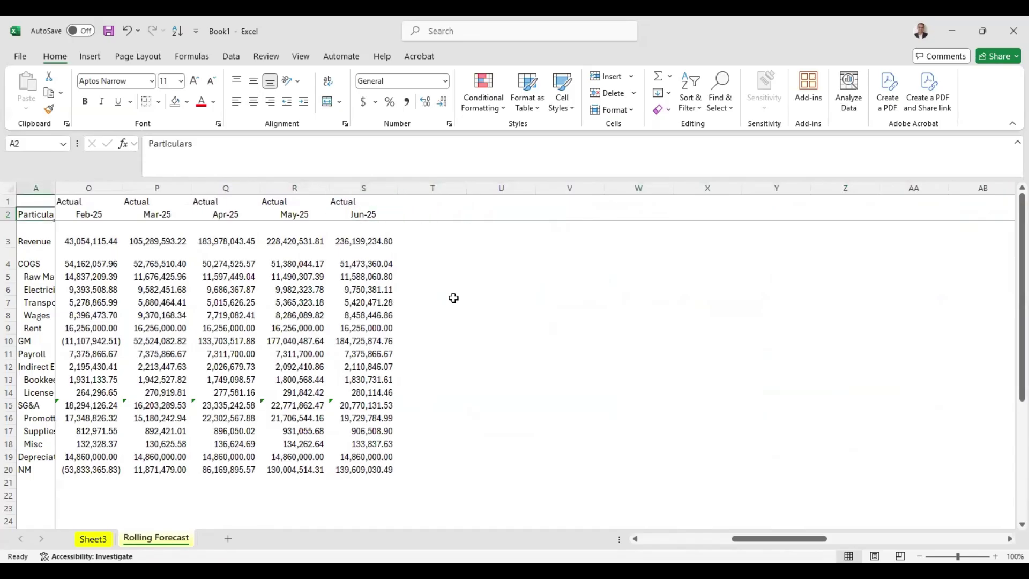
key("Right")
key("Right")
key("Right")
key("Right")
key("Right")
key("Right")
key("Right")
key("Up")
key("Left")
key("Left")
key("Left")
key("Left")
key("Left")
key("Left")
key("Left")
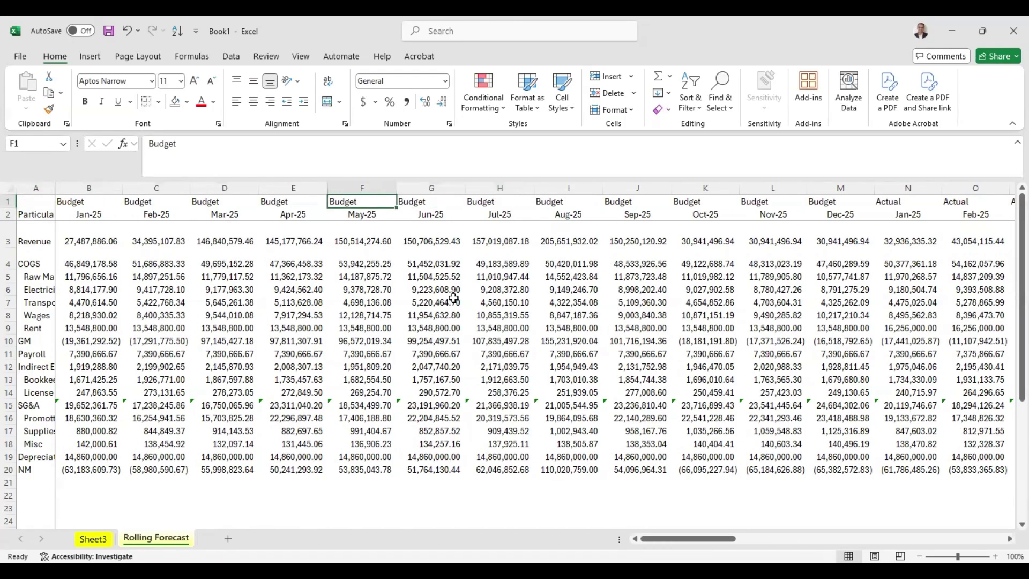
Autofit the column widths of the whole Rolling Forecast sheet so the Particulars labels fit
key("ctrl+shift+End")
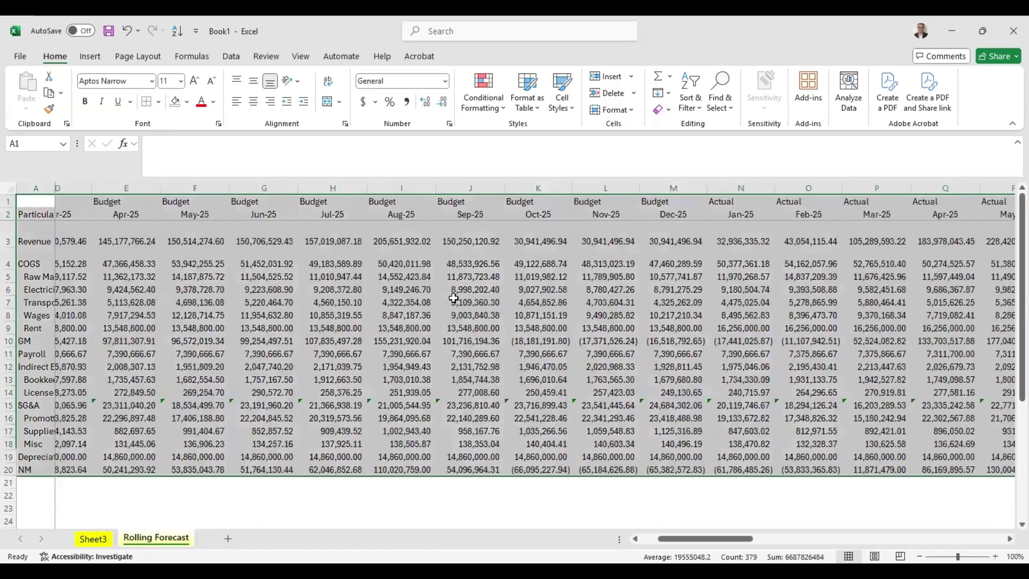
key("ctrl+a")
key("alt")
key("h")
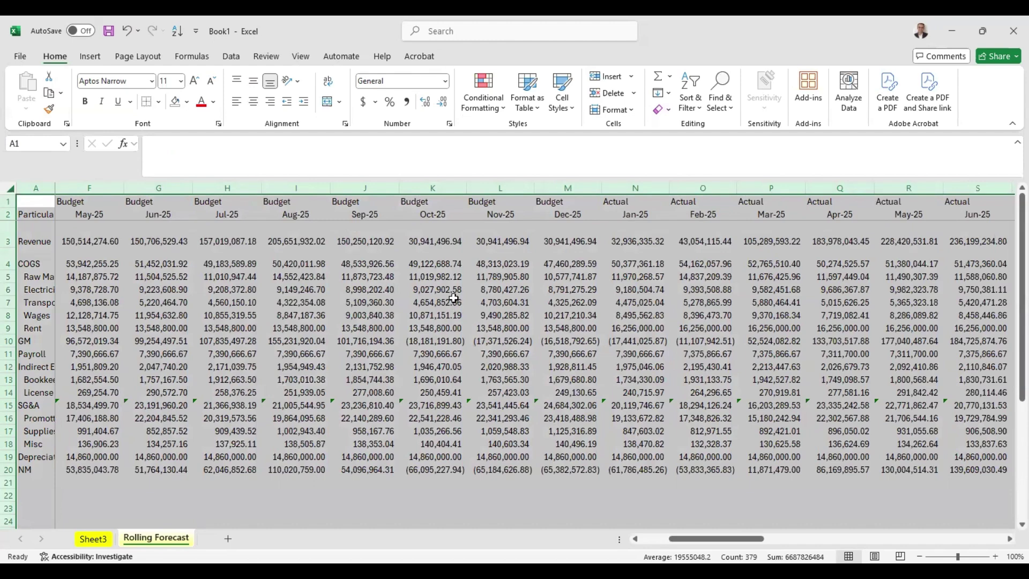
key("alt+h")
key("o")
key("i")
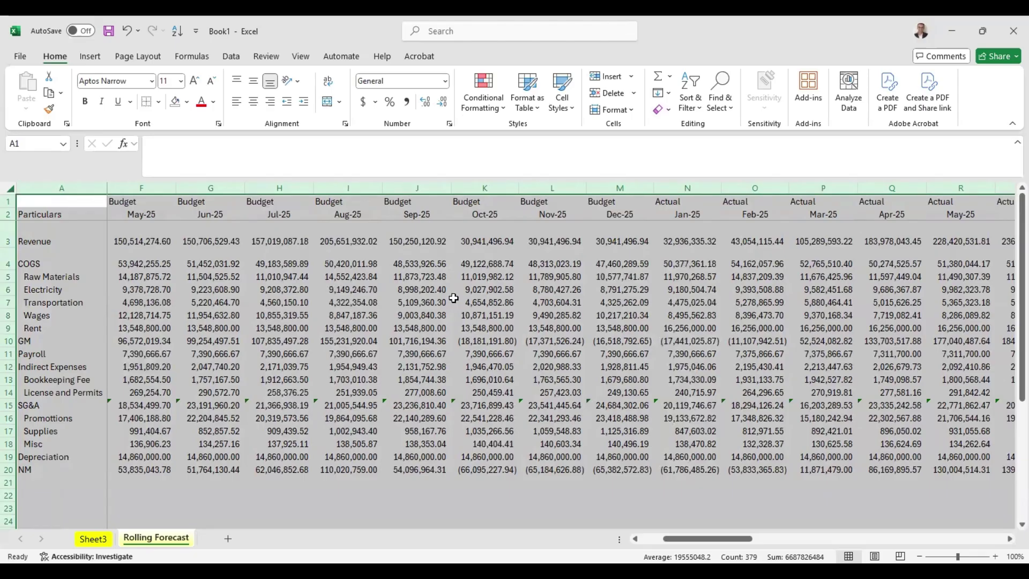
Make the two header rows with the Budget/Actual headings and the months bold
key("Up")
key("Down")
key("Down")
key("Up")
key("Up")
key("shift+space")
key("shift+Down")
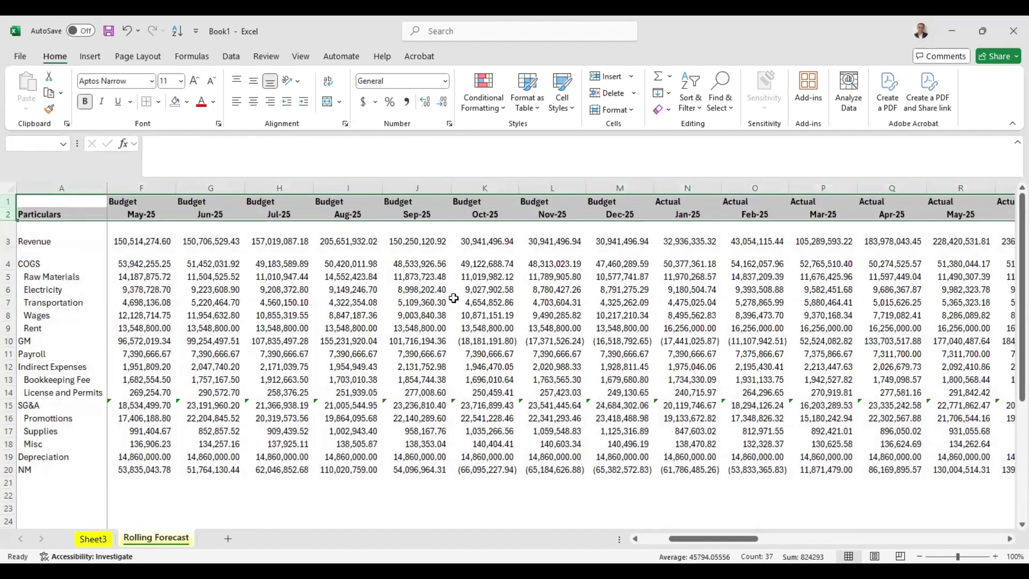
Make the entire Revenue and COGS rows bold
key("Down")
key("Down")
key("shift+space")
key("ctrl+b")
Inspect the January budget COGS cell and make the entire GM row bold
key("Down")
key("Down")
key("shift+space")
key("Up")
key("shift+space")
key("ctrl+b")
key("Right")
key("F2")
key("Escape")
key("Down")
key("Down")
key("Down")
key("Down")
key("Down")
key("Down")
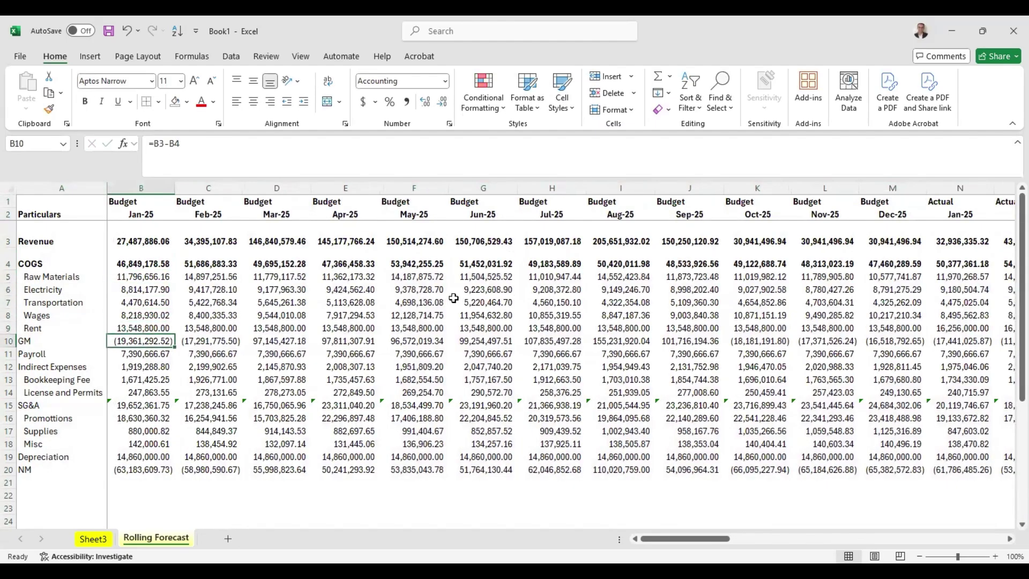
key("Left")
key("shift+space")
key("ctrl+b")
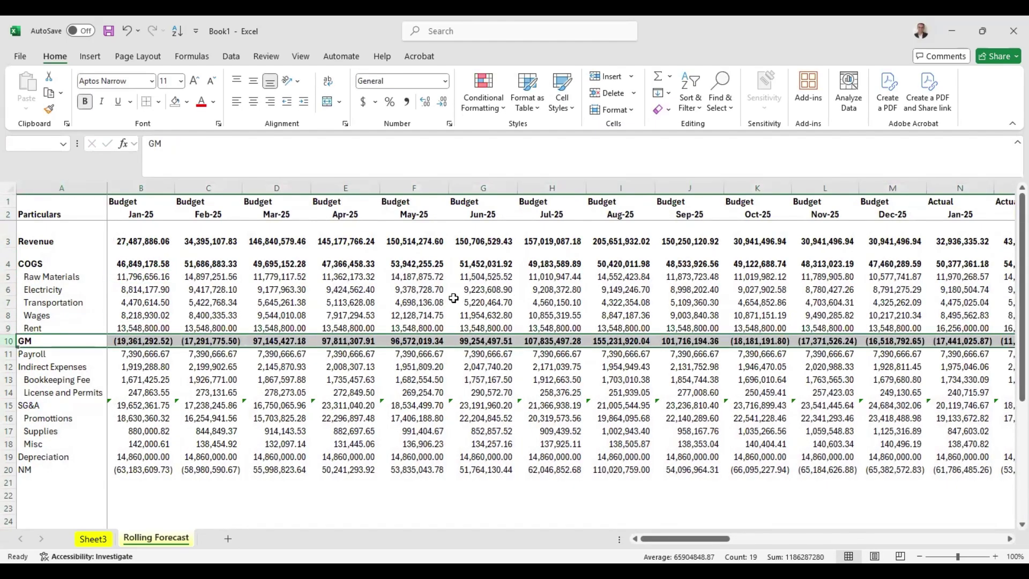
Make the entire Payroll row bold
key("Down")
key("Down")
key("Up")
key("Right")
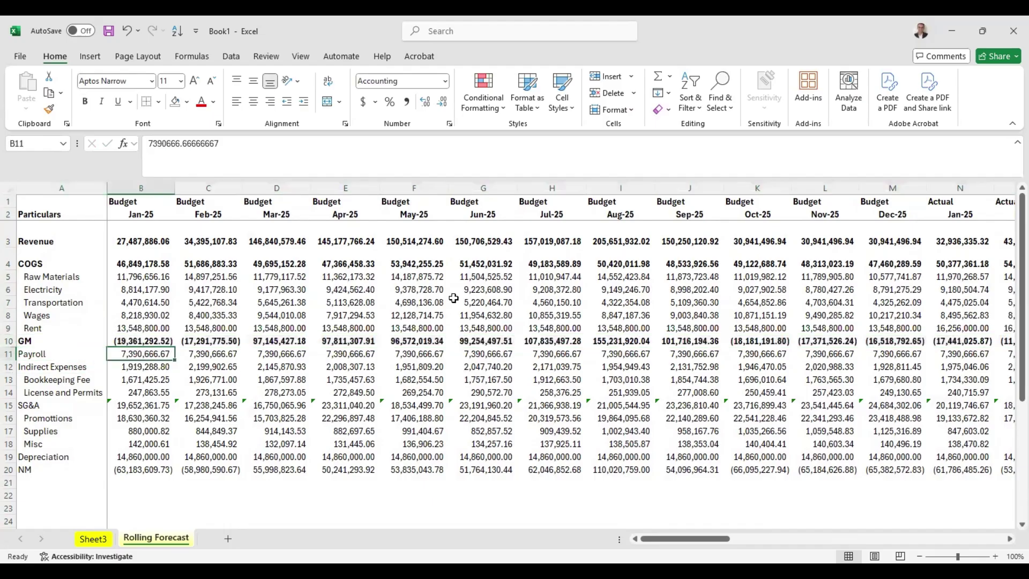
key("Left")
key("shift+space")
key("ctrl+b")
Check the formula of the January budget Indirect Expenses and make that entire row bold
key("Down")
key("Right")
key("F2")
key("Return")
key("Left")
key("Up")
key("shift+space")
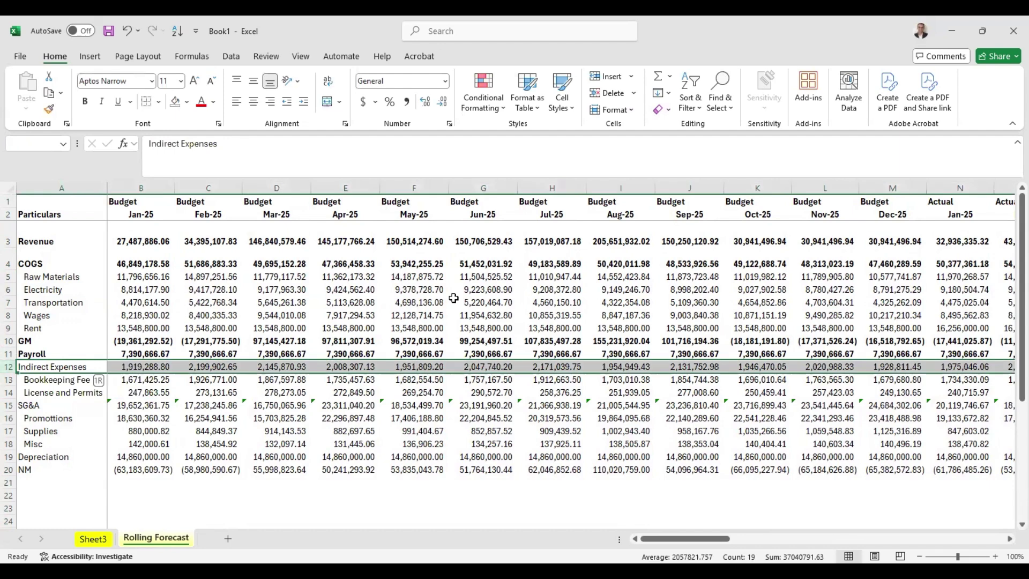
key("ctrl+b")
Make the entire SG&A row bold
key("Down")
key("Down")
key("Down")
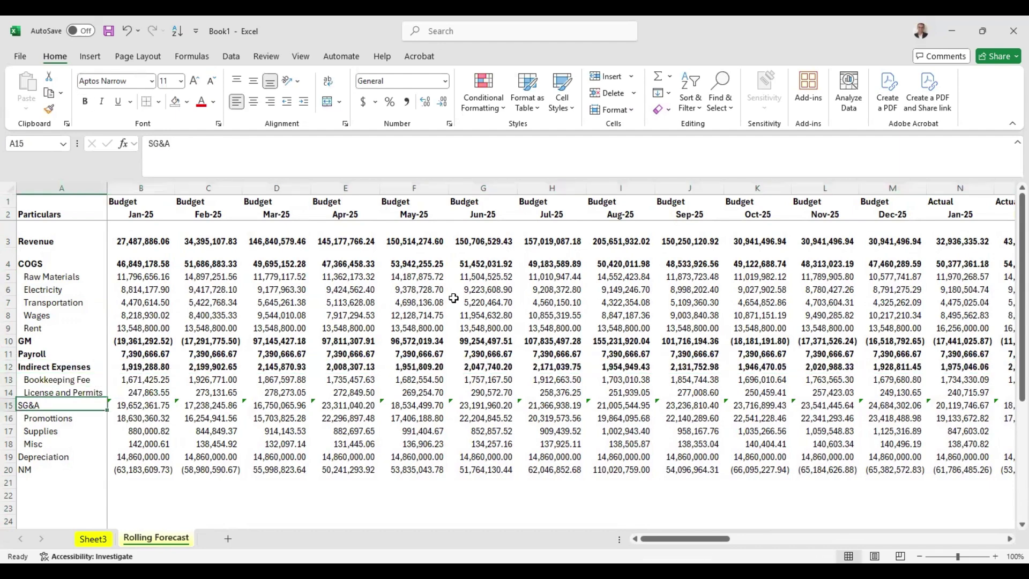
key("shift+space")
key("ctrl+b")
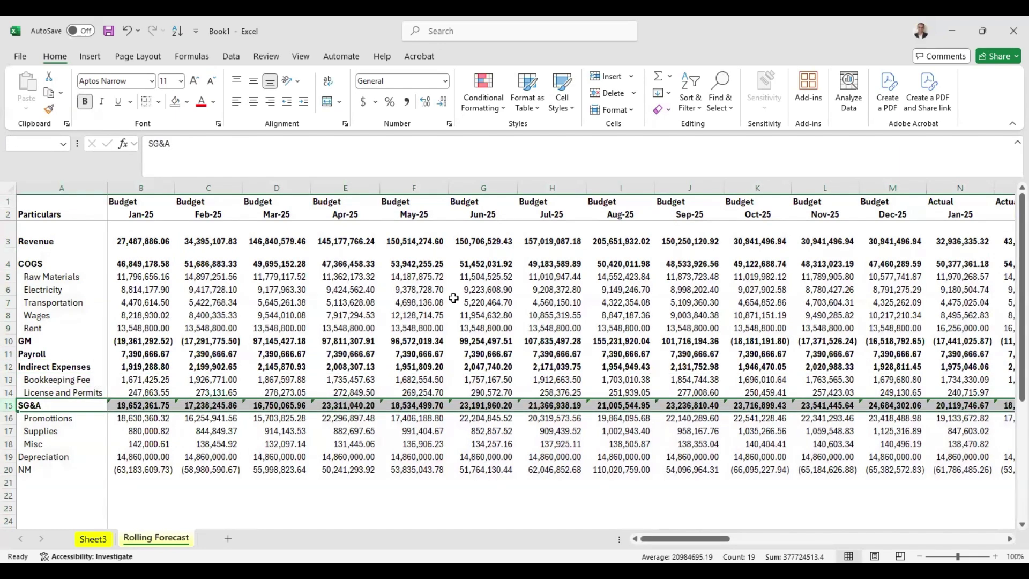
Make the entire NM and Depreciation rows bold
key("Right")
key("Down")
key("Down")
key("Down")
key("Down")
key("Down")
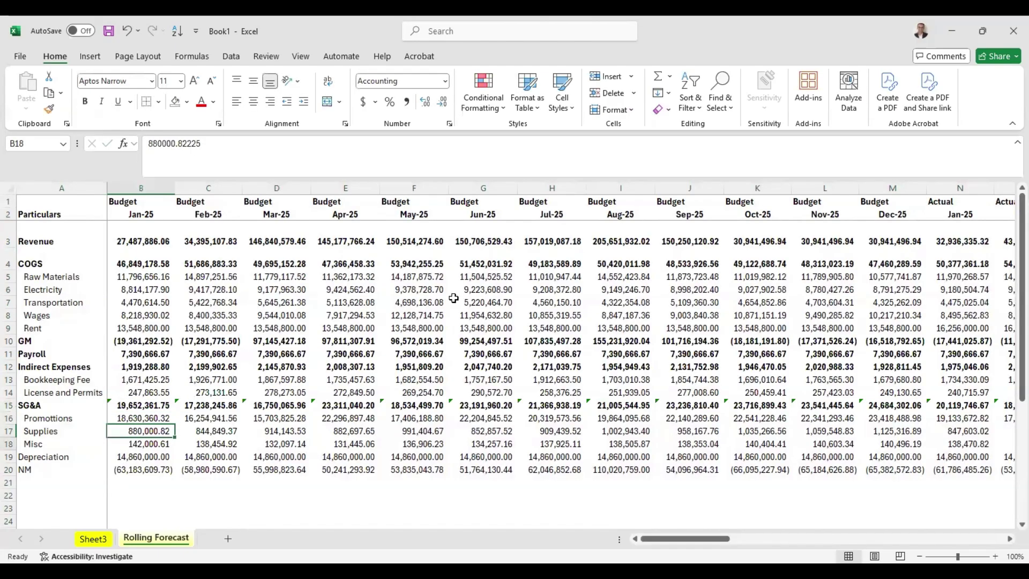
key("shift+space")
key("ctrl+b")
key("Up")
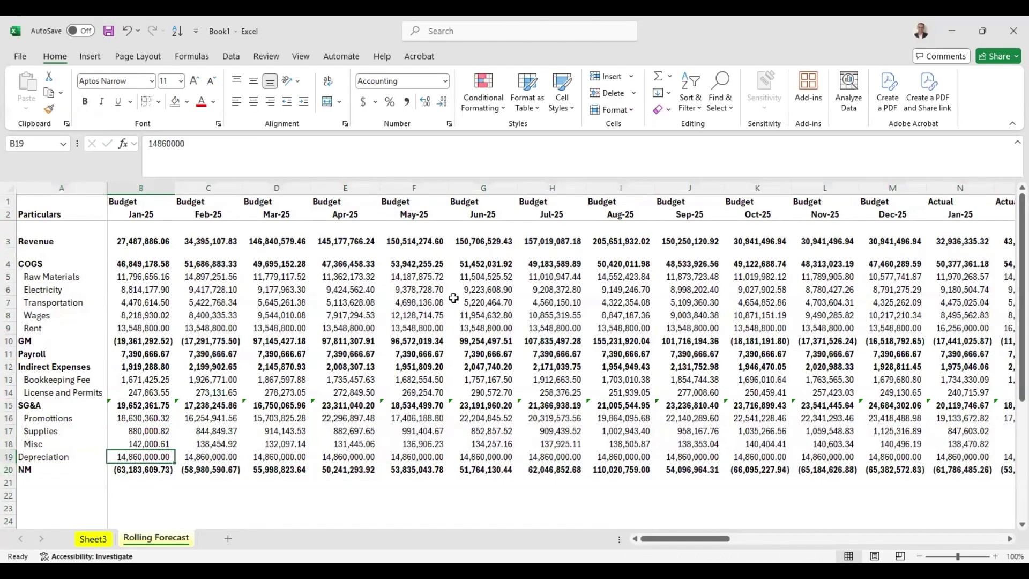
key("shift+space")
key("ctrl+b")
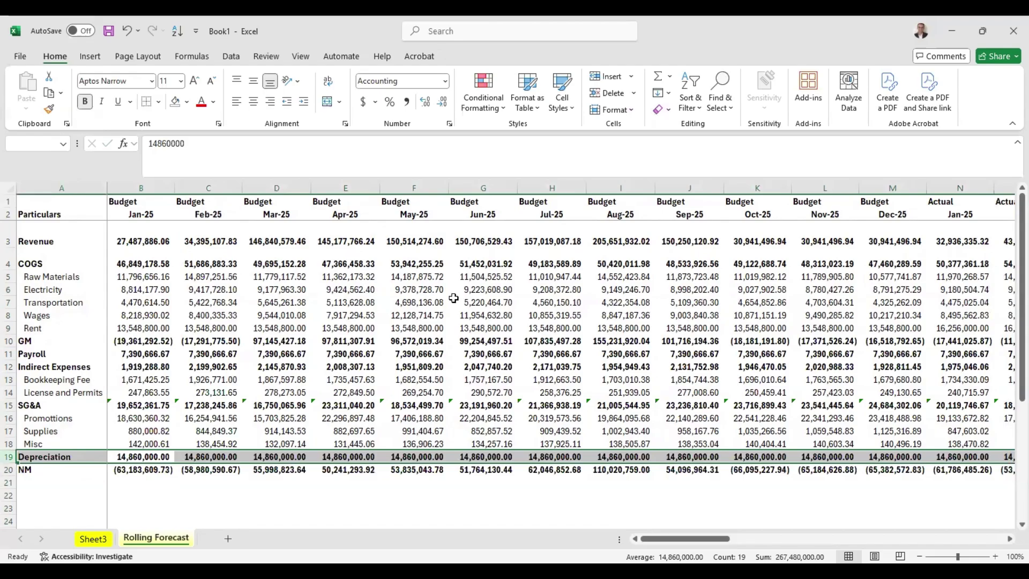
Group the COGS detail rows from Raw Materials to Rent
key("ctrl+Up")
key("Down")
key("Down")
key("Down")
key("Down")
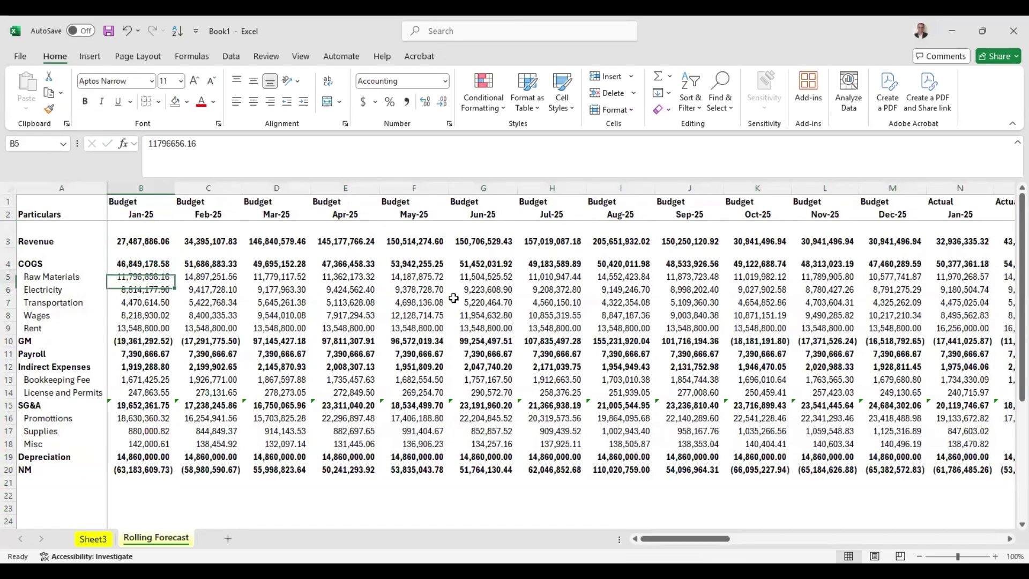
key("shift+space")
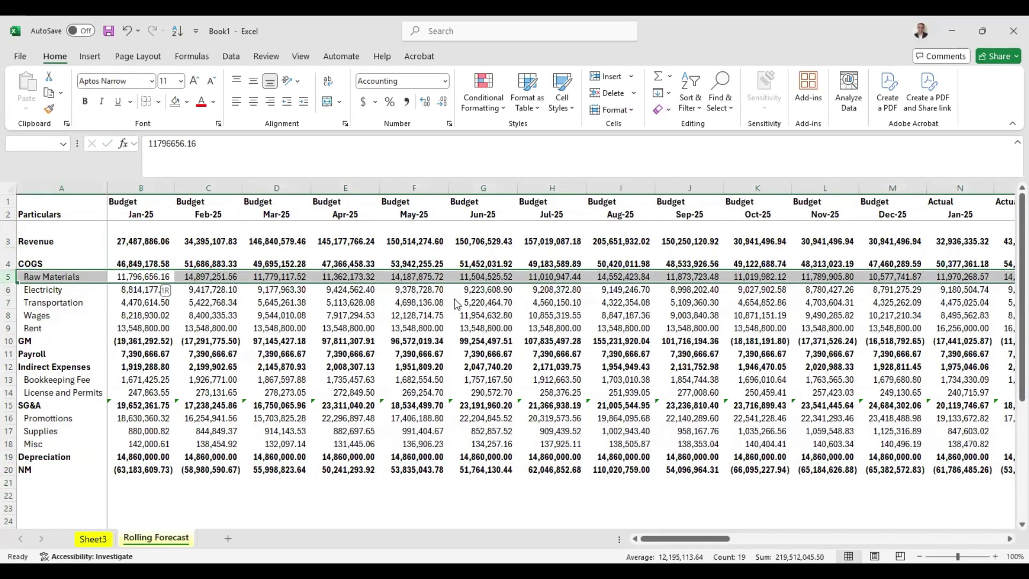
key("shift+Down")
key("shift+Down")
key("shift+Down")
key("shift+Down")
key("shift+alt+Right")
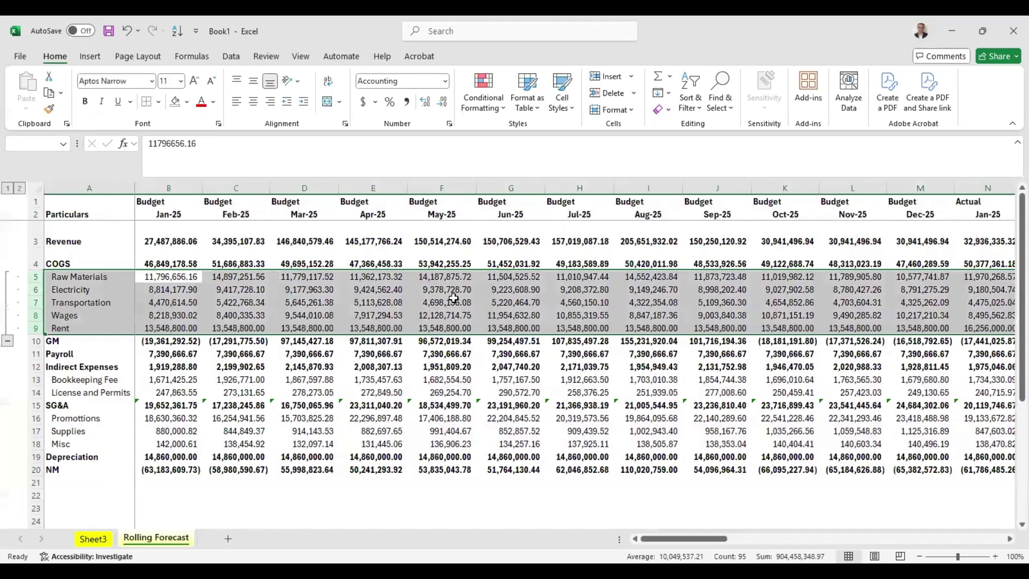
Group the Bookkeeping Fee and License and Permits rows under Indirect Expenses
left_click(383, 370)
key("Down")
key("shift+space")
key("shift+Down")
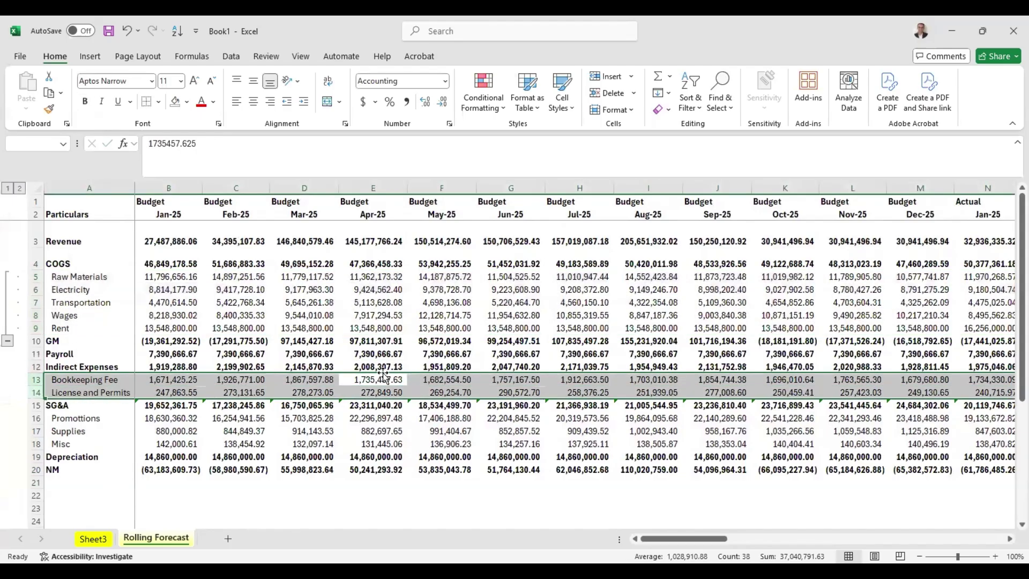
key("shift+alt+Right")
Group the three SG&A detail rows from Promottions to Misc, and collapse and re-expand all row groups
left_click(242, 419)
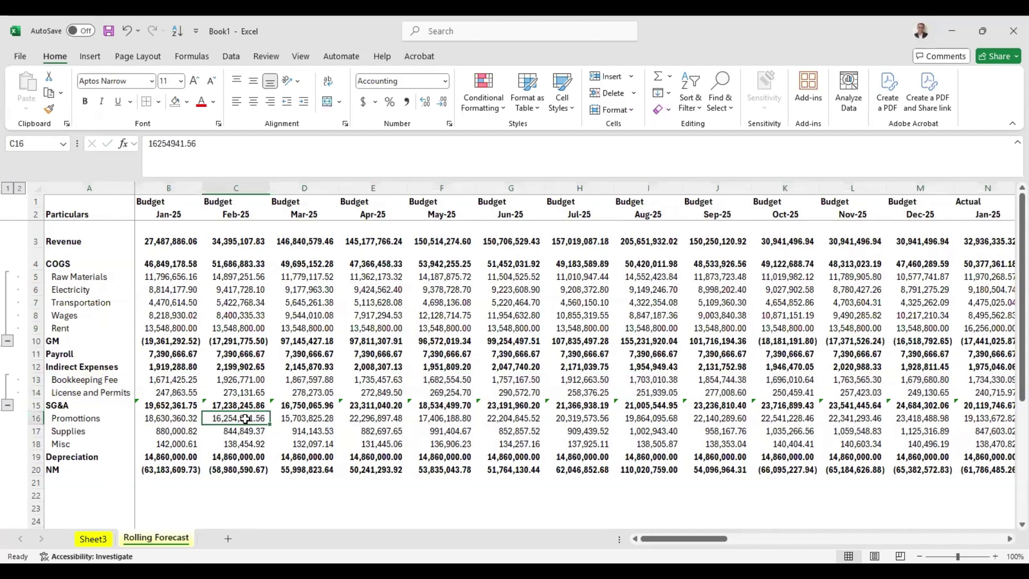
key("shift+space")
key("shift+Down")
key("shift+Down")
key("shift+alt+Right")
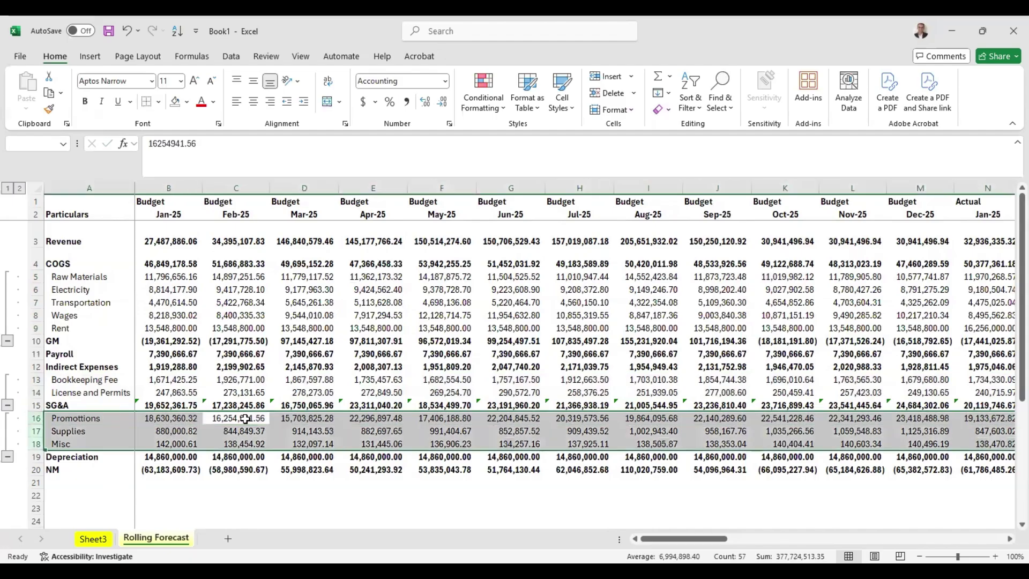
left_click(8, 188)
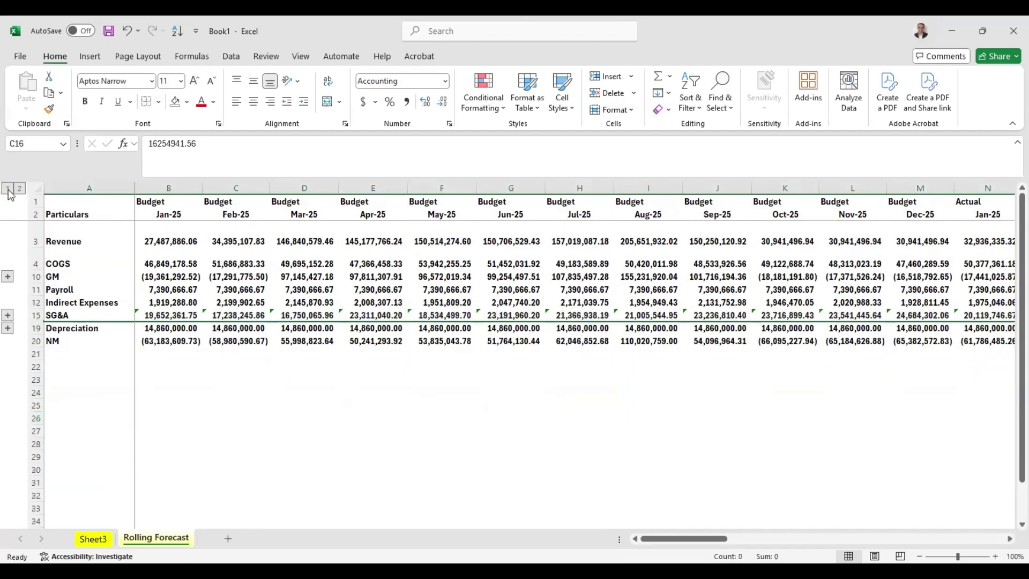
left_click(20, 188)
Insert a blank column before the January budget column and narrow it to a thin separator
left_click(150, 278)
key("ctrl+Up")
key("ctrl+space")
key("ctrl+shift+plus")
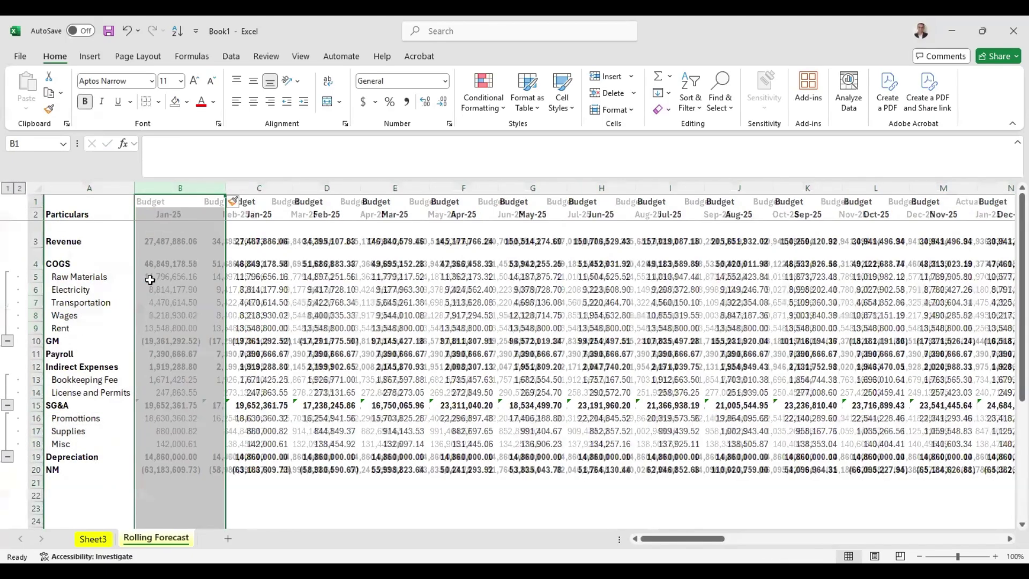
key("Right")
left_click_drag(223, 191, 139, 206)
Fill the narrow separator column B with dark gray
left_click(138, 188)
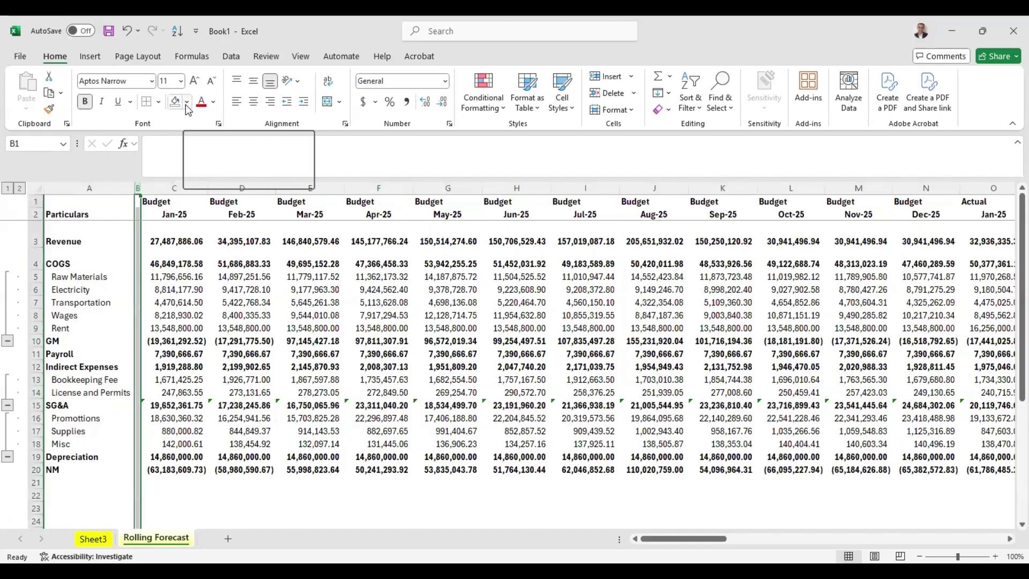
left_click(187, 103)
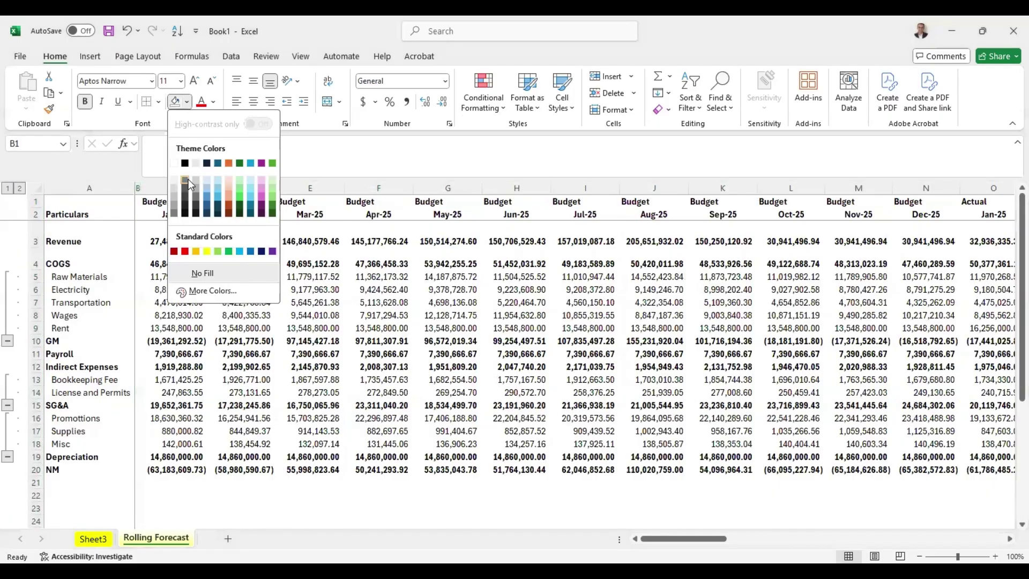
left_click(186, 180)
Insert a blank column between the December budget and January actual columns
key("Right")
key("Right")
key("Right")
key("Right")
key("Right")
key("Right")
key("Right")
key("Right")
key("Right")
key("Right")
key("Right")
key("Right")
key("Right")
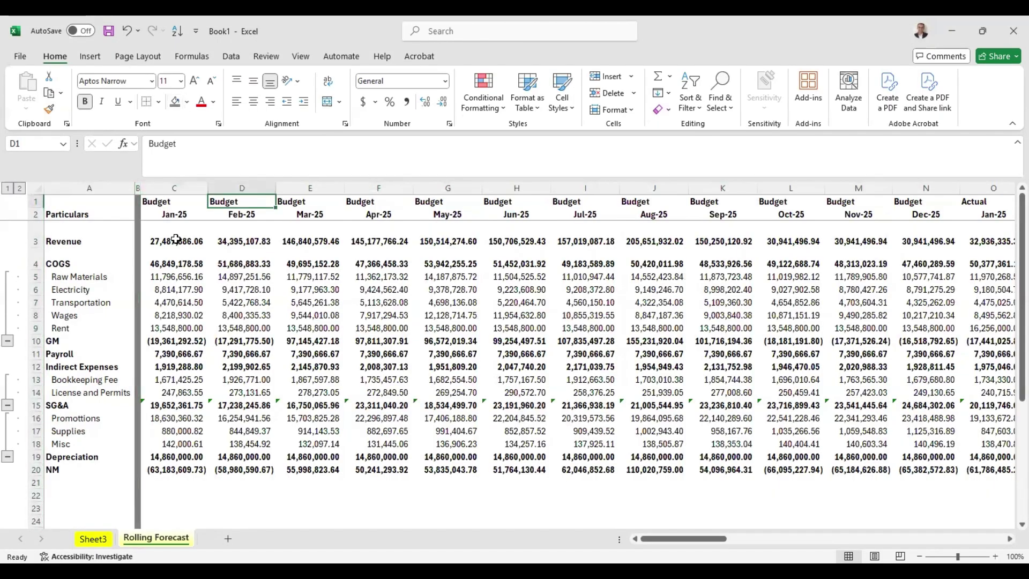
key("ctrl+space")
key("ctrl+shift+plus")
Copy the dark gray separator column B onto the blank column between the Budget and Actual months
key("Left")
key("Left")
key("Left")
key("Left")
key("Left")
key("Left")
key("Left")
key("Left")
key("Left")
key("Left")
key("Left")
key("Left")
key("Left")
key("Left")
key("Right")
key("ctrl+space")
key("ctrl+c")
key("Right")
key("Right")
key("Right")
key("Right")
key("Right")
key("Right")
key("Right")
key("Right")
key("Right")
key("Right")
key("Right")
key("Right")
key("Right")
key("ctrl+space")
key("Return")
key("Left")
key("Left")
key("Left")
key("Left")
key("Left")
key("Left")
key("Left")
key("Left")
key("Left")
Fill the Budget heading cells and their months from Jan-25 to Dec-25 with light orange
key("Left")
key("Left")
key("Left")
key("Left")
key("Left")
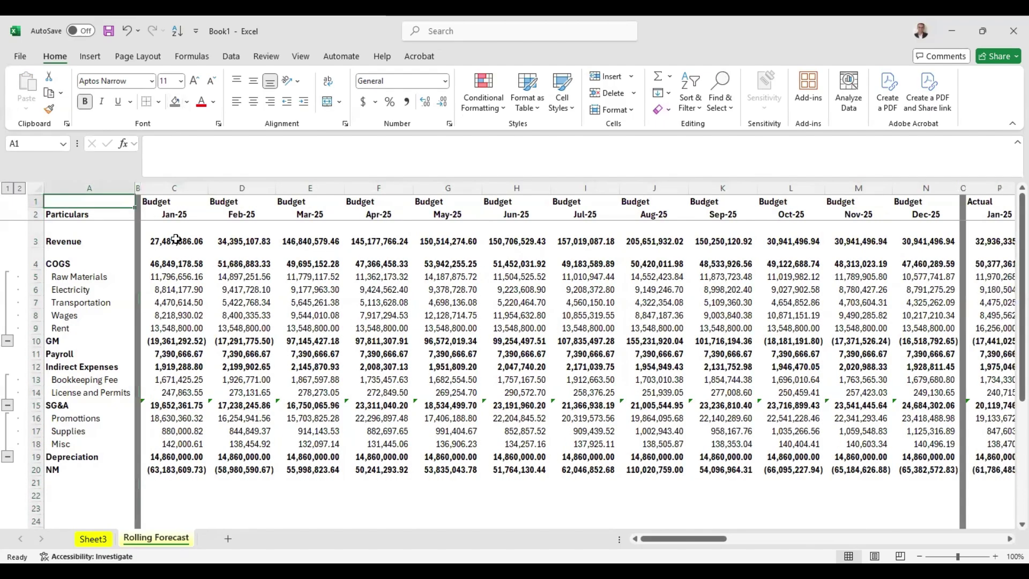
key("Down")
key("Down")
key("Up")
key("Right")
key("Right")
key("Left")
key("Left")
key("Right")
key("Right")
key("shift+Up")
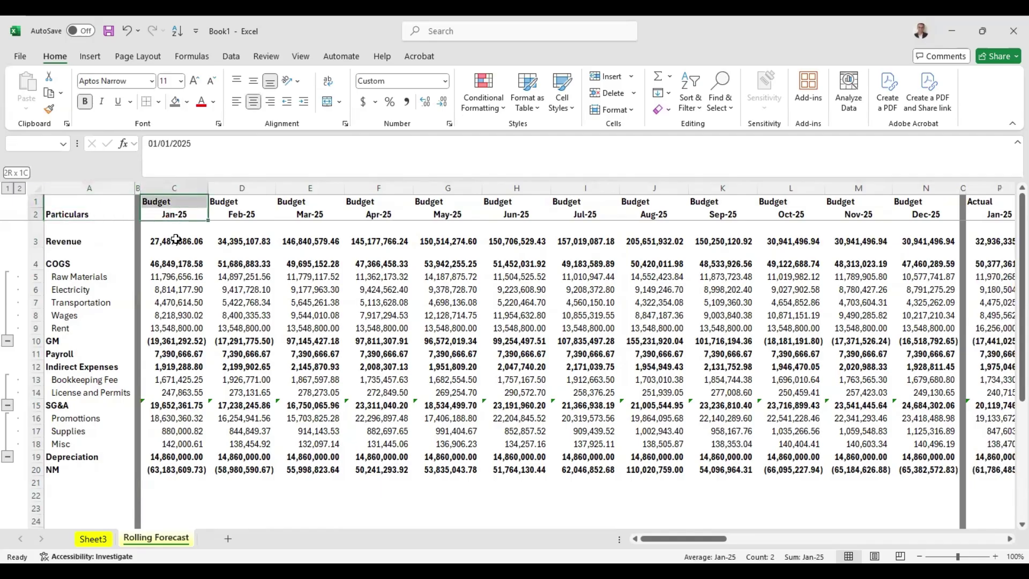
key("shift+Right")
key("shift+Right")
key("shift+Right")
key("shift+Right")
key("shift+Right")
key("shift+Right")
key("shift+Right")
key("shift+Right")
key("shift+Right")
key("shift+Right")
key("shift+Right")
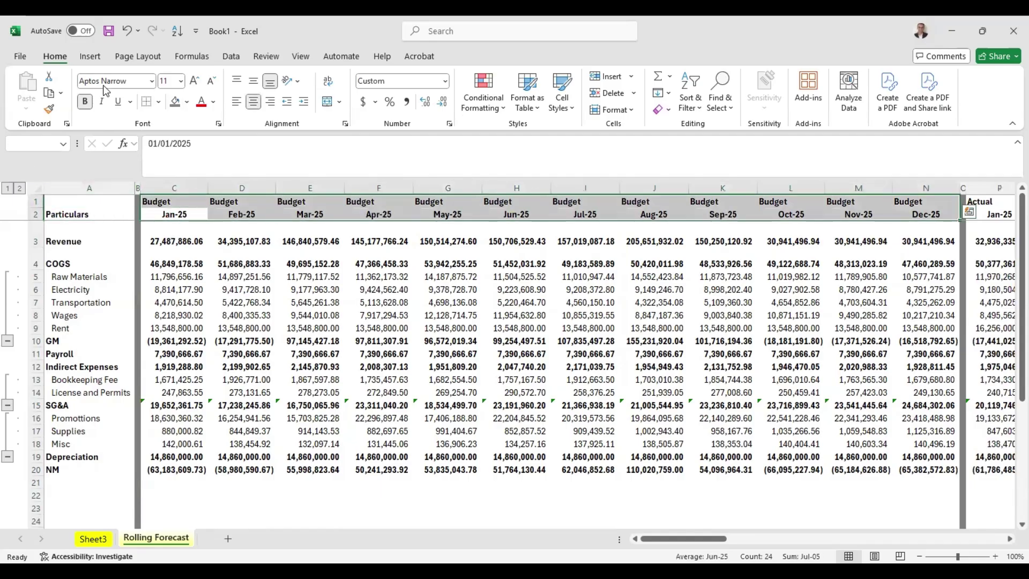
left_click(187, 102)
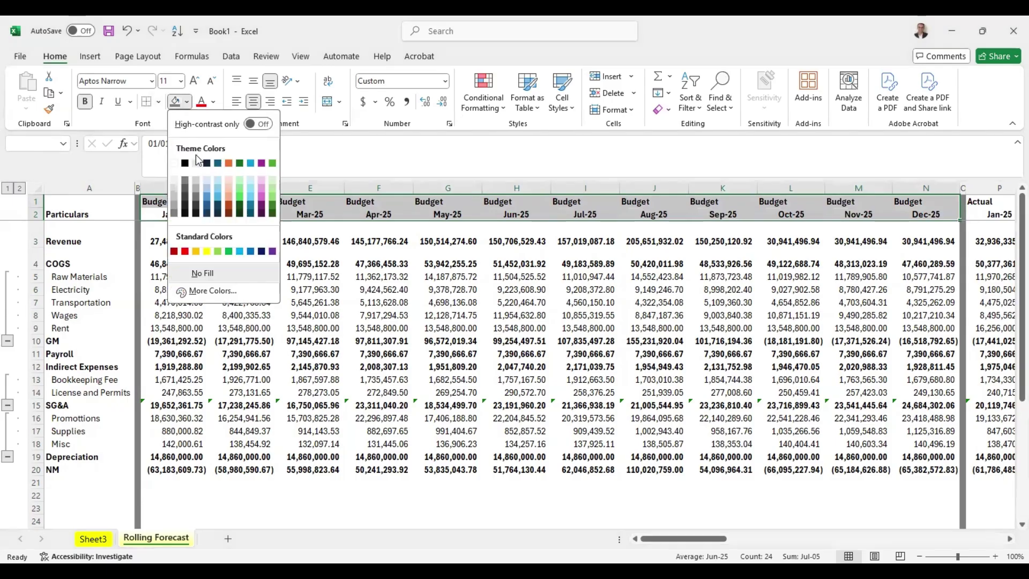
left_click(230, 180)
Fill the Actual heading cells and their months from Jan-25 to Jun-25 with light yellow
key("Right")
key("Right")
key("Right")
key("Right")
key("Right")
key("Right")
key("Right")
key("Right")
key("Right")
key("Right")
key("Right")
key("Right")
key("Right")
key("Right")
key("Right")
key("Right")
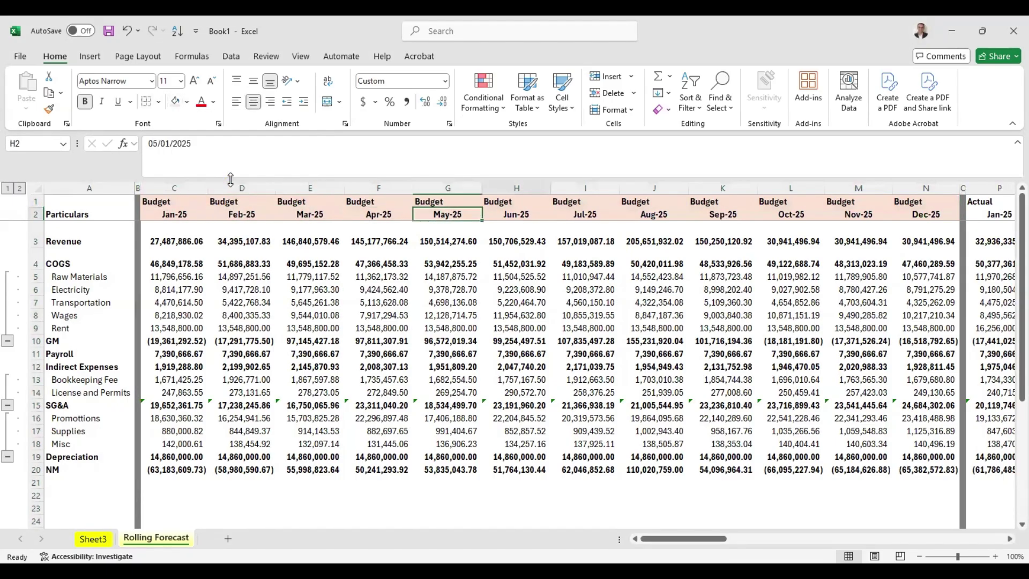
key("Left")
key("Left")
key("Left")
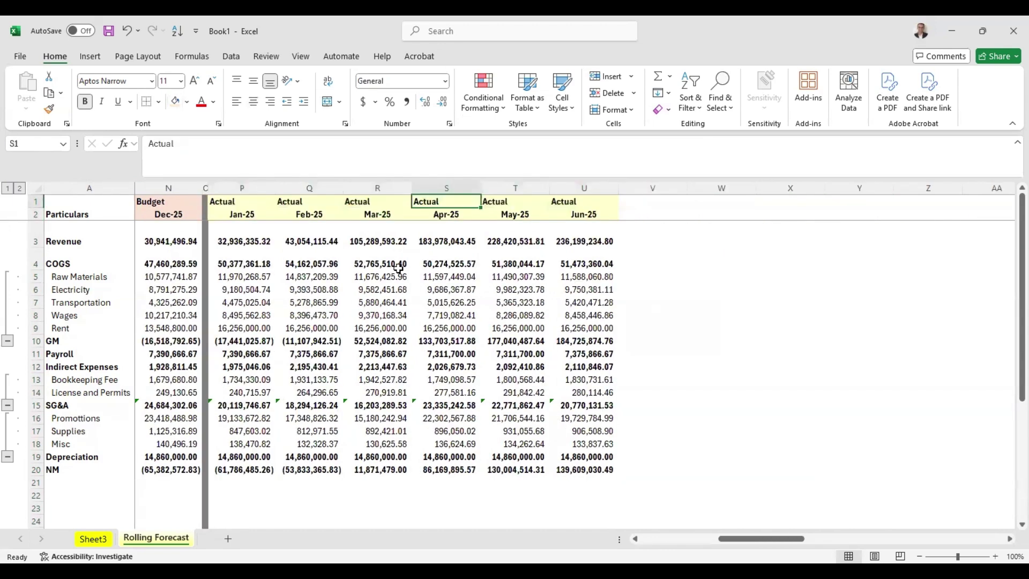
key("Left")
key("Left")
key("Left")
Extend the Actual month headings in row 2 as a monthly series through Dec-26
key("shift+Right")
key("shift+Right")
key("shift+Right")
key("shift+Right")
key("shift+Right")
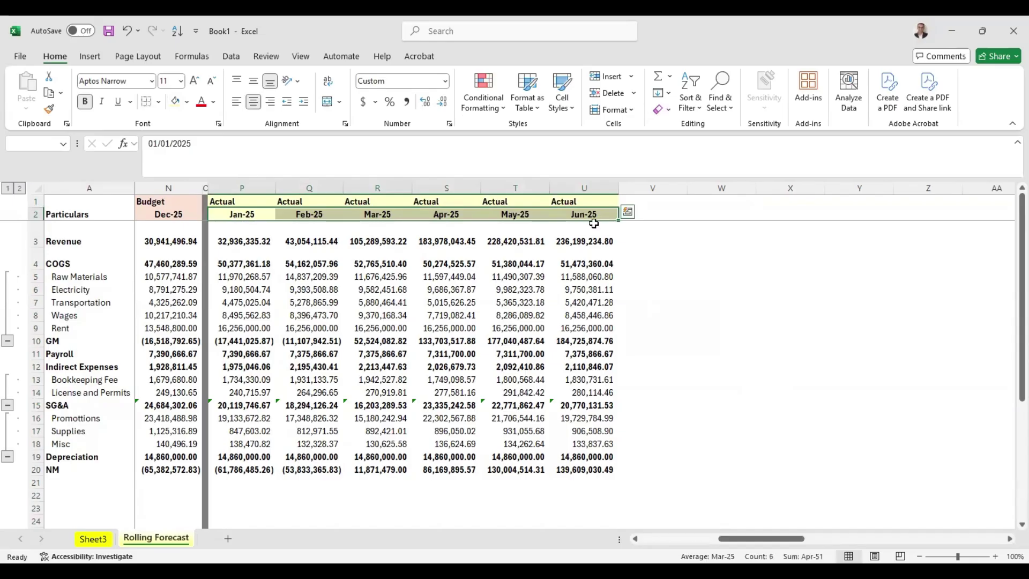
left_click_drag(620, 221, 722, 221)
left_click_drag(981, 220, 1014, 226)
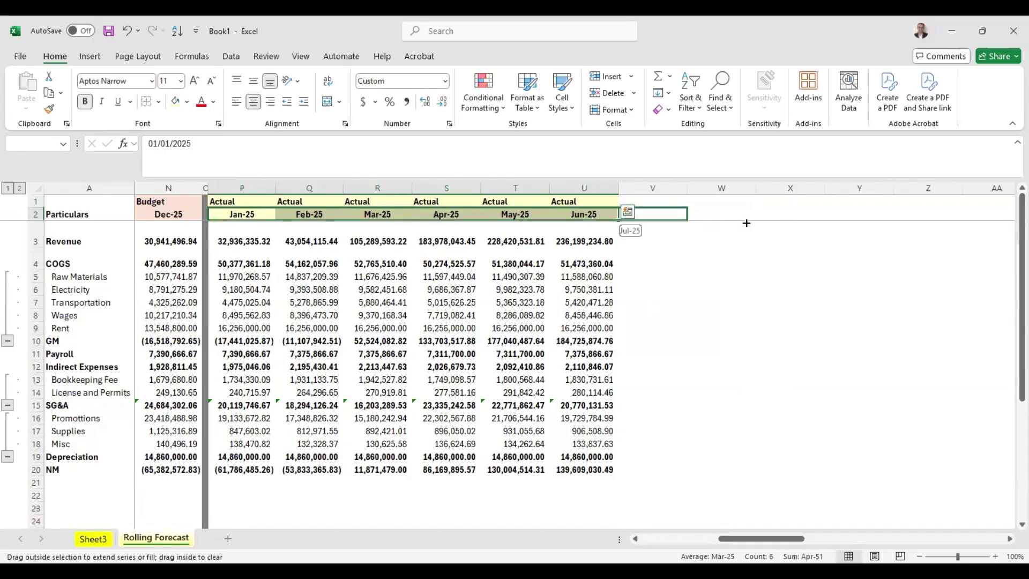
left_click_drag(791, 223, 790, 221)
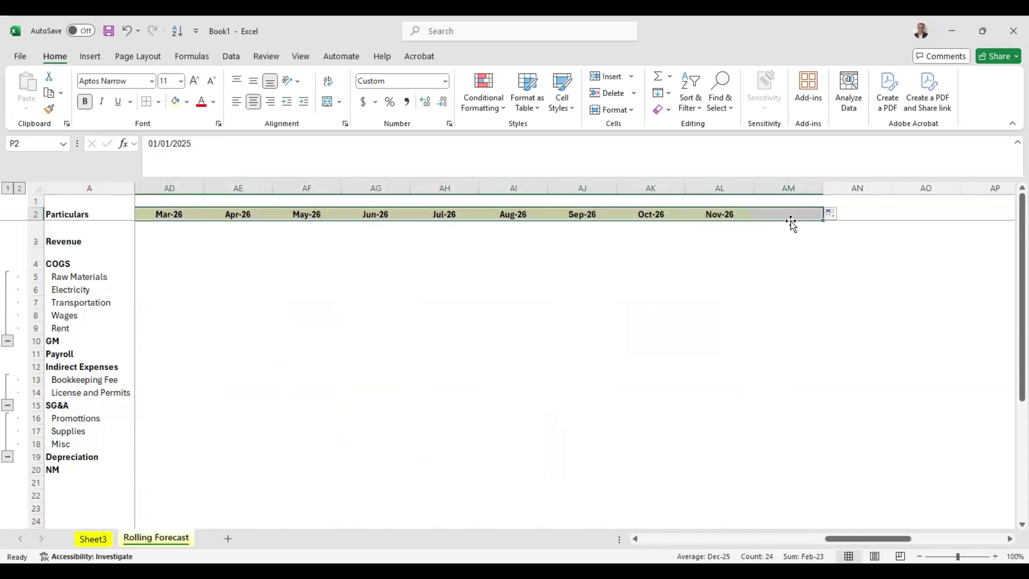
Enter the heading Forecast above Jul-25 in cell V1
key("Left")
key("Left")
key("Left")
key("Right")
key("Right")
key("Right")
key("Right")
key("Right")
key("Right")
key("Right")
key("Right")
key("Right")
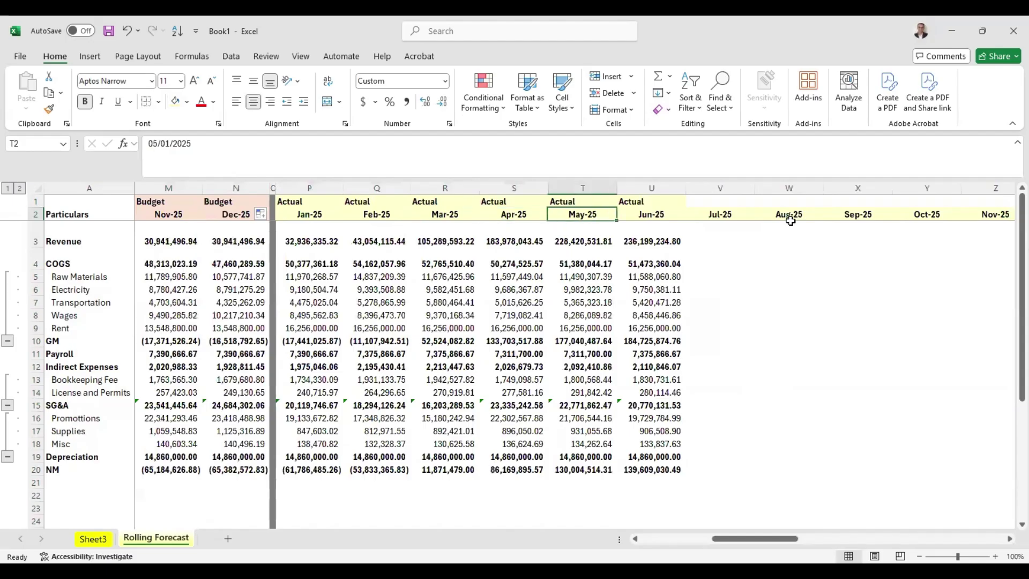
key("Up")
type("Forecasrt")
key("BackSpace")
type("t")
key("ctrl+Return")
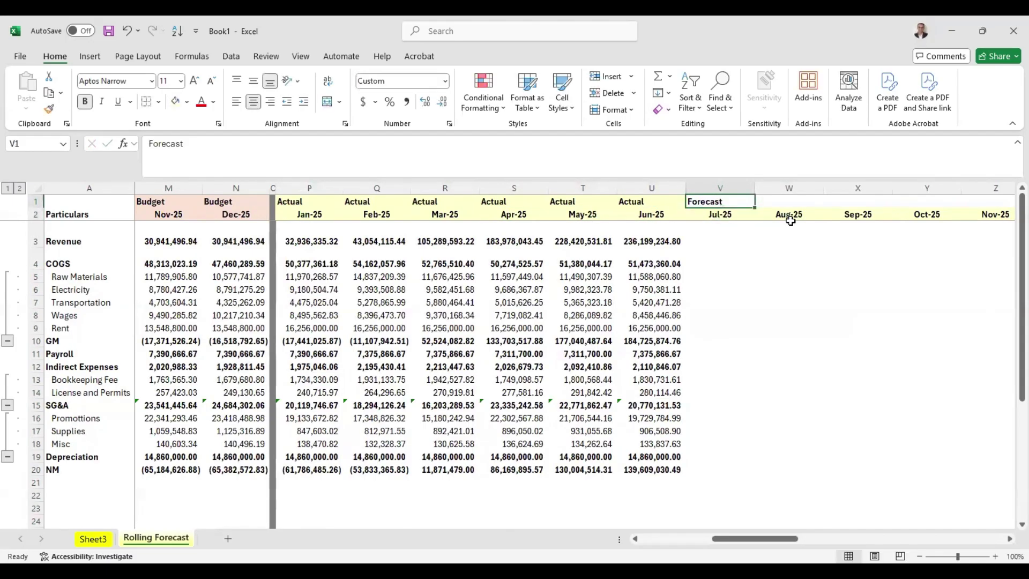
Fill the Forecast heading across row 1 from Jul-25 through Dec-26
key("shift+Right")
key("shift+Right")
key("shift+Right")
key("shift+Right")
key("shift+Right")
key("shift+Right")
key("shift+Right")
key("shift+Right")
key("shift+Right")
key("shift+Right")
key("shift+Right")
key("shift+Right")
key("shift+Right")
key("shift+Right")
key("shift+Right")
key("shift+Right")
key("shift+Right")
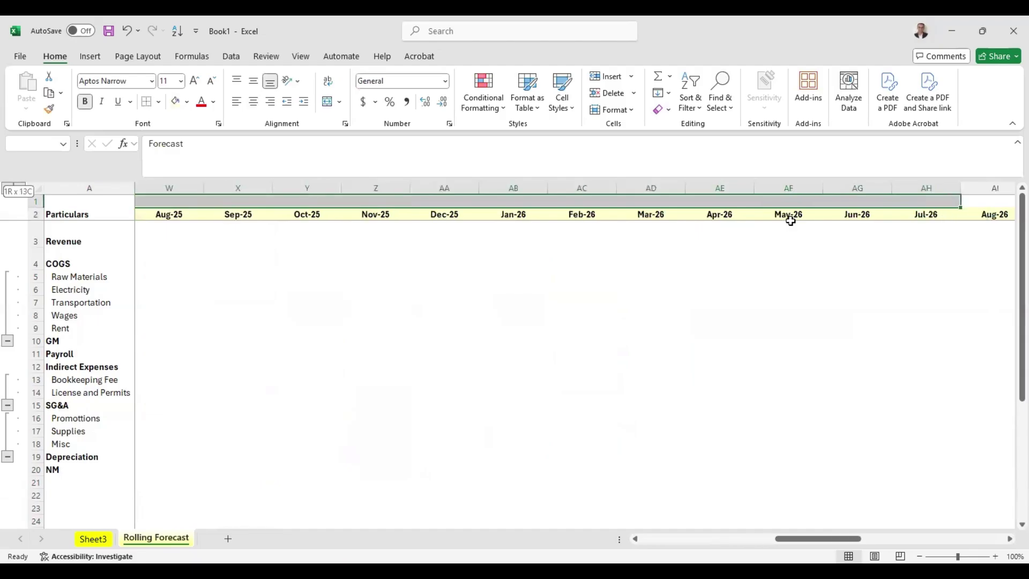
key("ctrl+r")
Fill the Forecast heading cells in row 1 with light yellow to match the months below
key("Down")
key("ctrl+shift+Right")
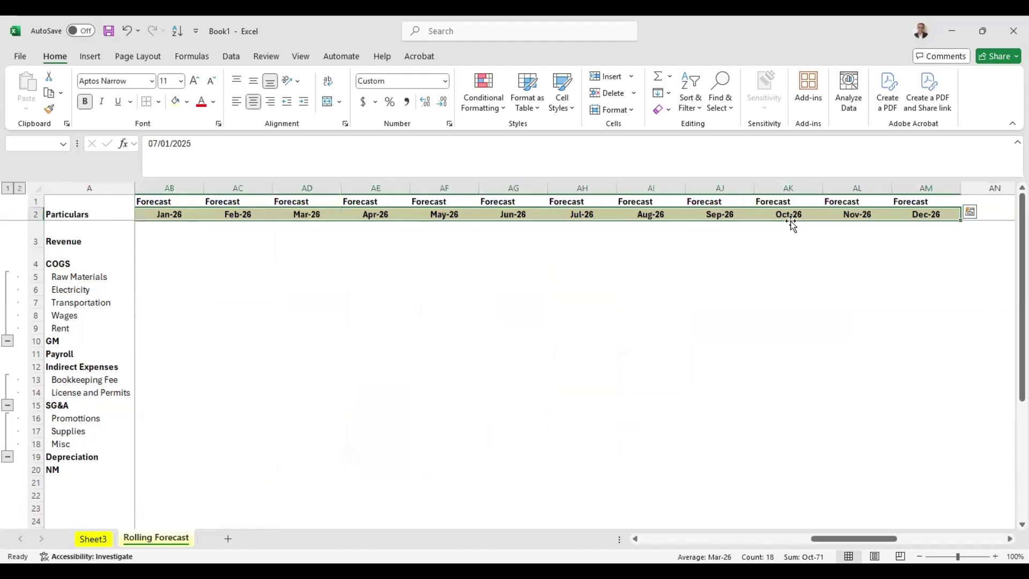
key("Up")
key("ctrl+shift+Right")
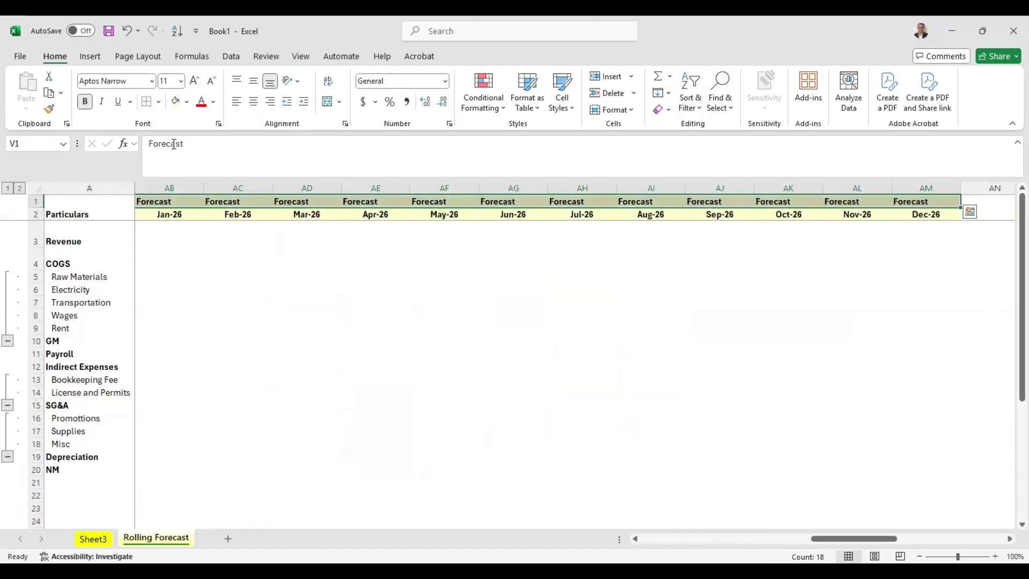
key("Down")
key("Down")
key("Left")
key("Left")
key("Left")
key("Left")
key("Left")
key("Left")
key("Left")
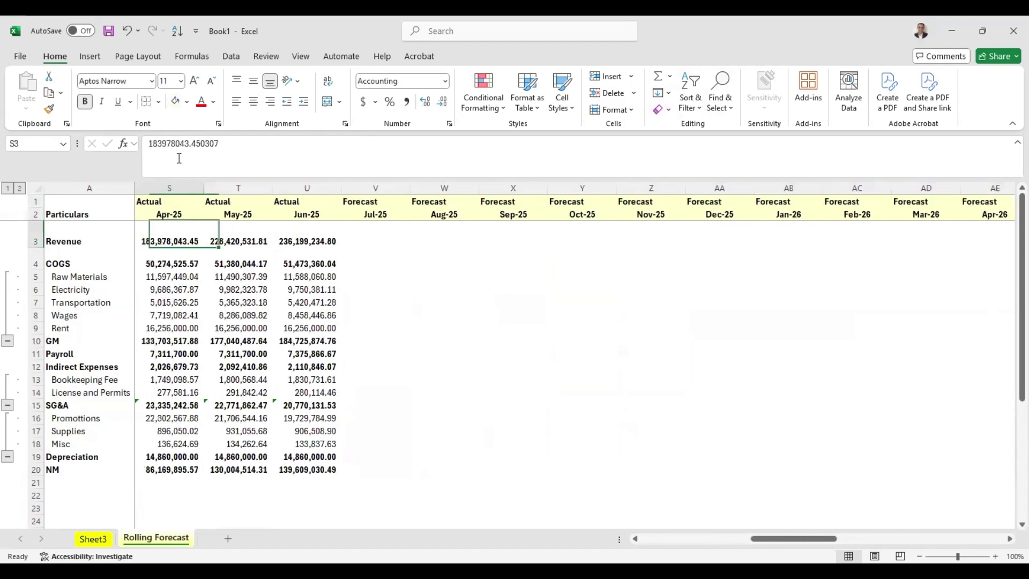
key("Left")
key("Left")
key("Left")
key("Left")
key("Left")
key("Left")
key("Left")
key("Left")
key("Left")
key("Left")
key("Left")
key("Left")
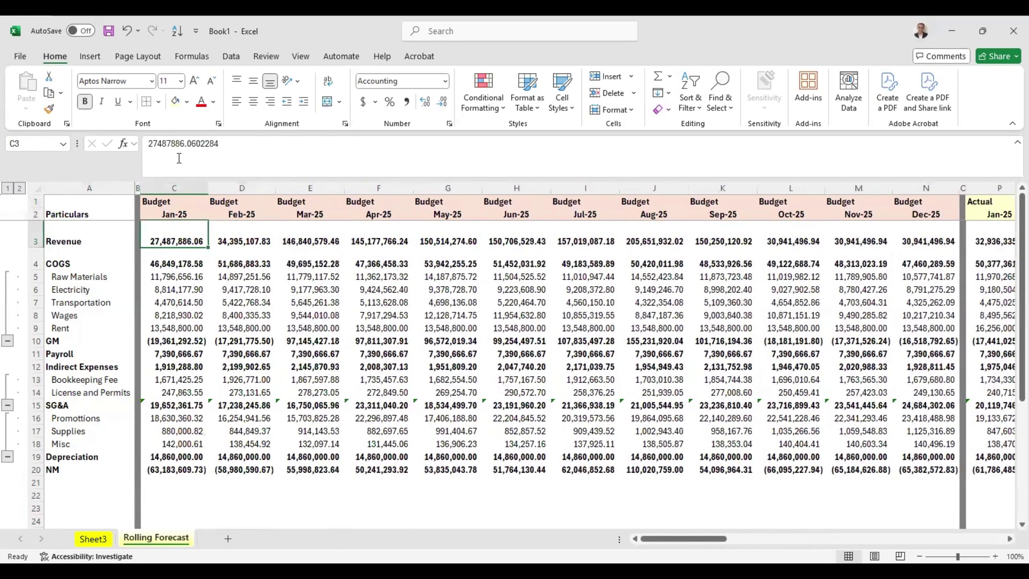
key("ctrl+shift+Down")
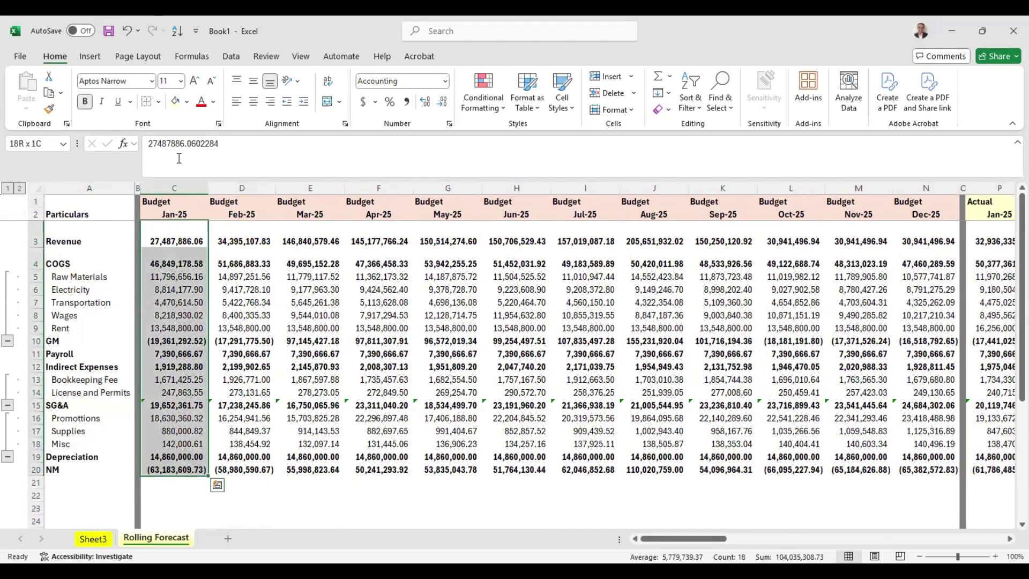
key("shift+Right")
key("shift+Right")
key("shift+Right")
key("shift+Right")
key("shift+Right")
key("shift+Right")
key("shift+Right")
key("shift+Right")
key("shift+Right")
key("shift+Right")
key("shift+Right")
key("shift+Right")
key("shift+Right")
key("shift+Right")
key("shift+Right")
key("shift+Right")
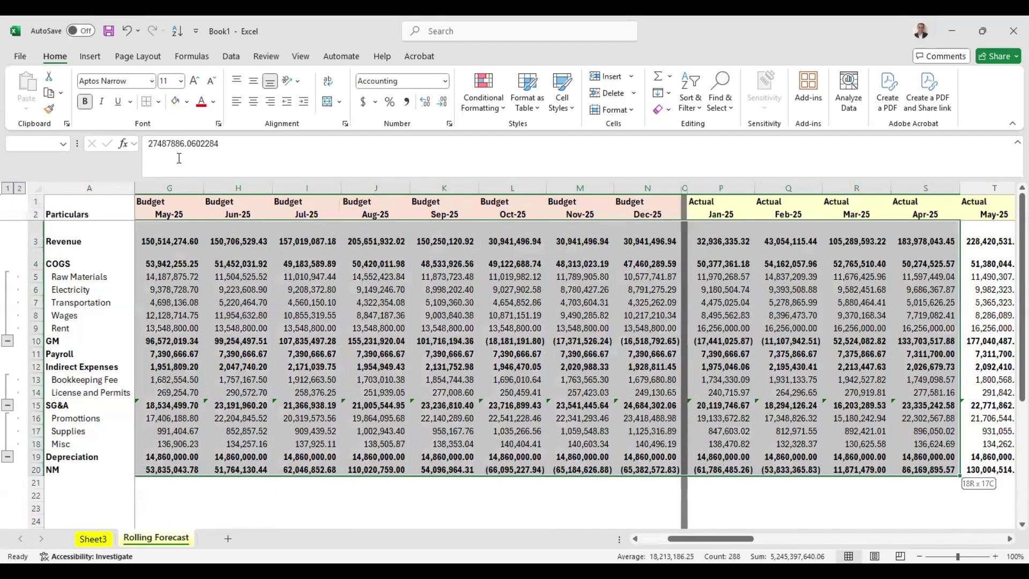
key("ctrl+shift+Right")
key("ctrl+shift+Right")
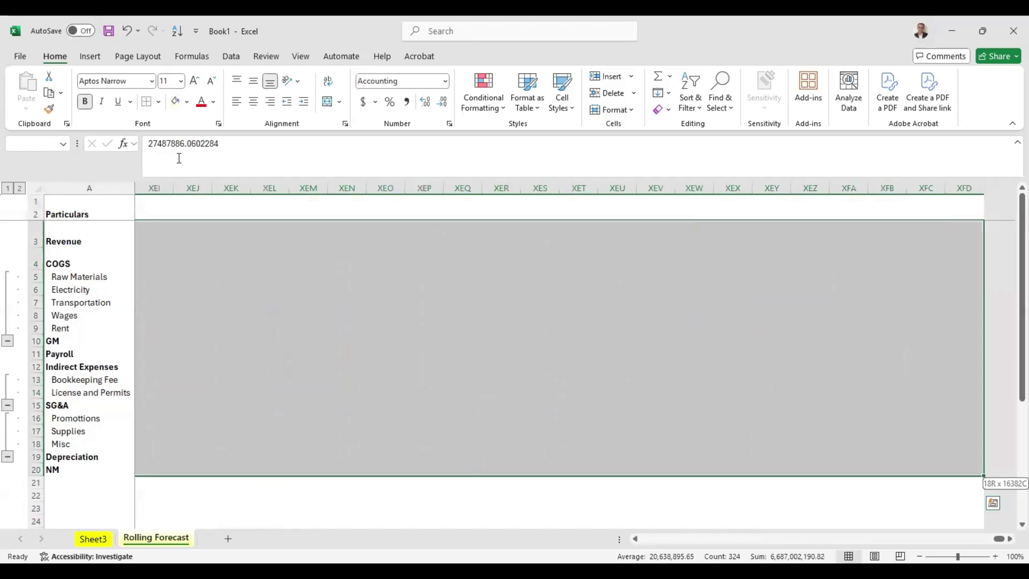
key("Left")
key("Right")
Show all Budget and Actual figures from Revenue to NM, Jan-25 budget through Jun-25 actual, without decimals
key("ctrl+shift+Down")
key("shift+Right")
key("shift+Right")
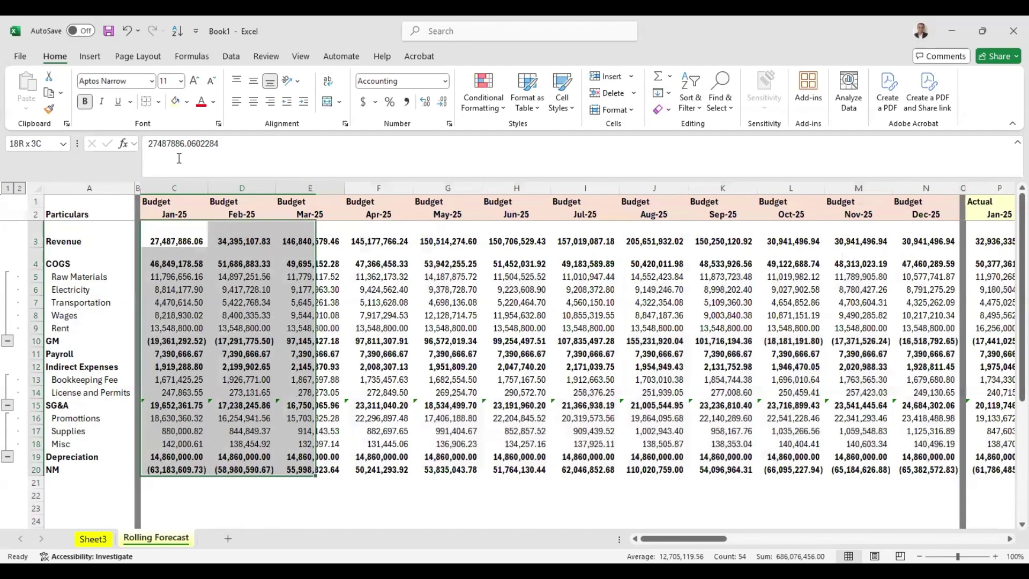
key("ctrl+shift+Right")
key("ctrl+shift+Right")
key("ctrl+shift+Right")
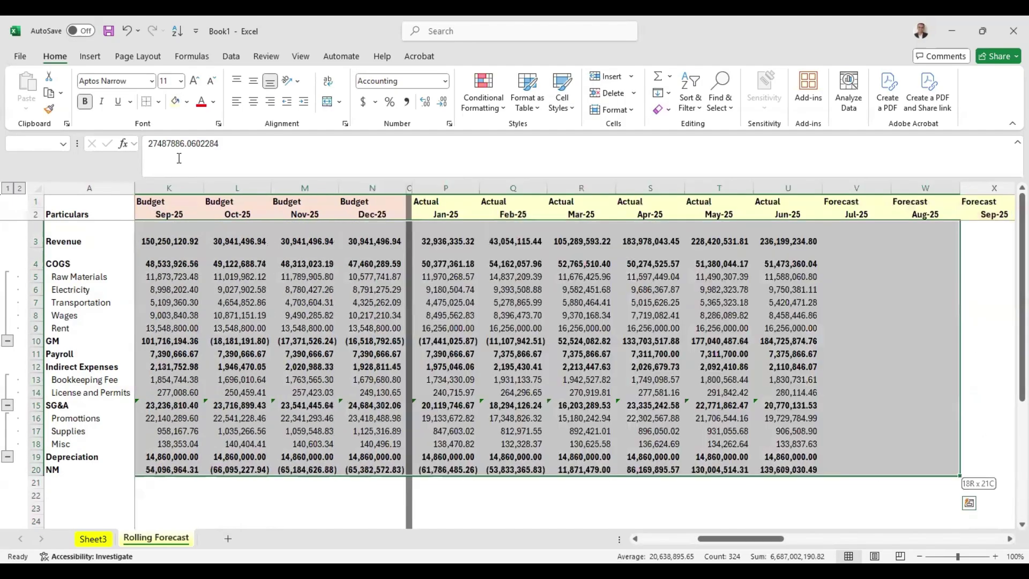
key("ctrl+q")
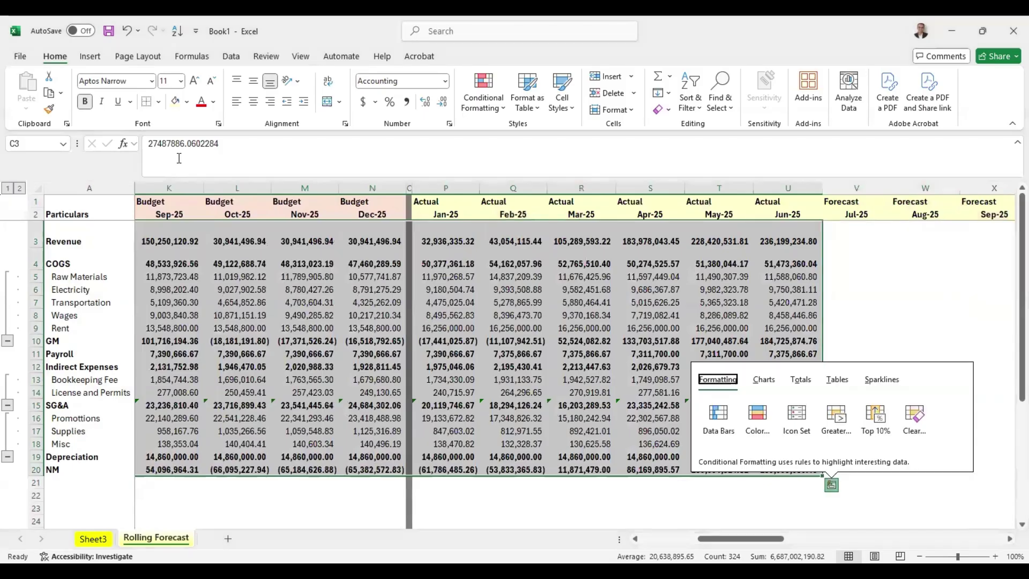
key("Escape")
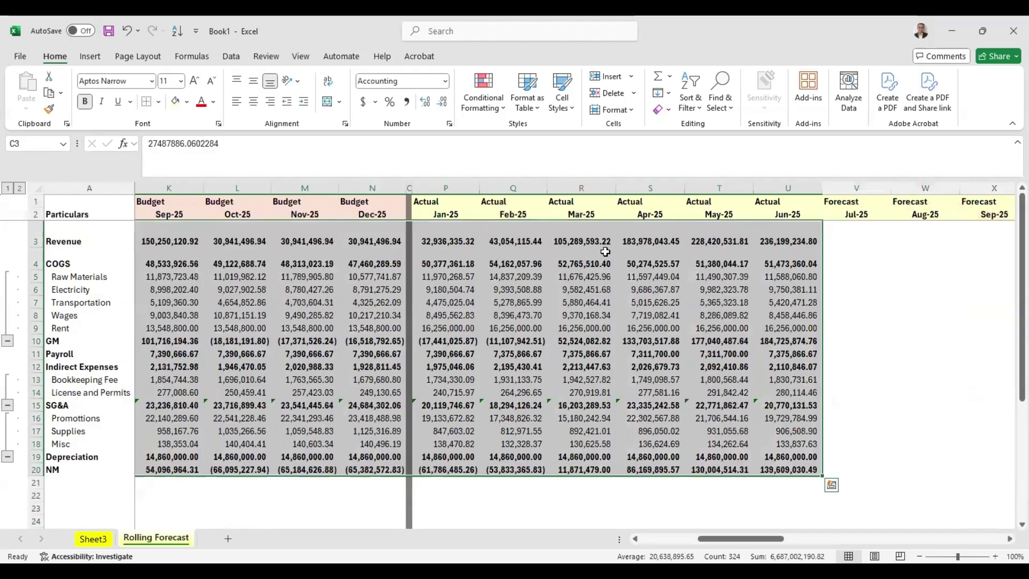
left_click(443, 101)
left_click(442, 102)
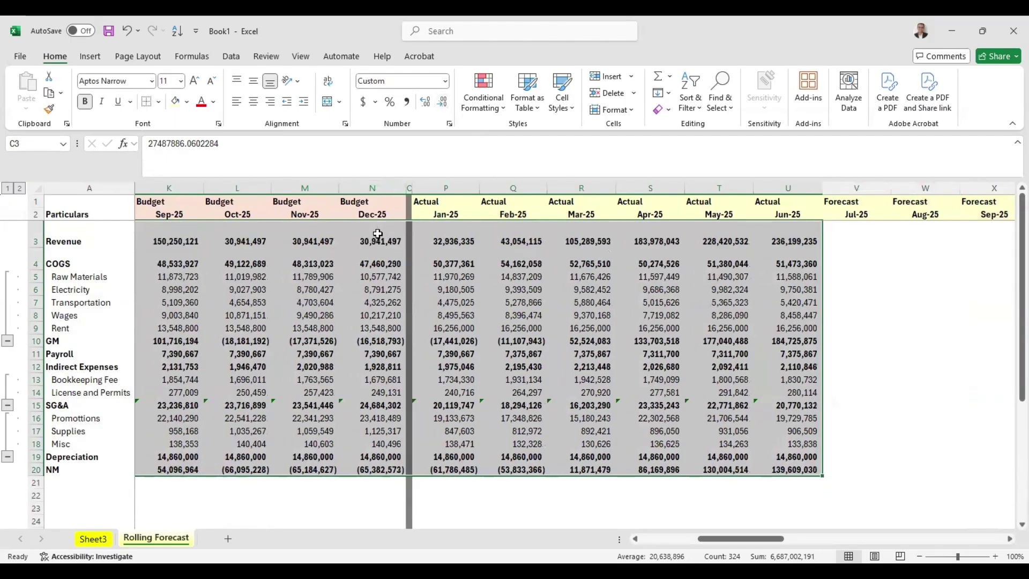
Display all Budget and Actual figures from Revenue to NM, Jan-25 budget through Jun-25 actual, in thousands with the custom number format "#,##0,"
key("shift+BackSpace")
key("ctrl+shift+Down")
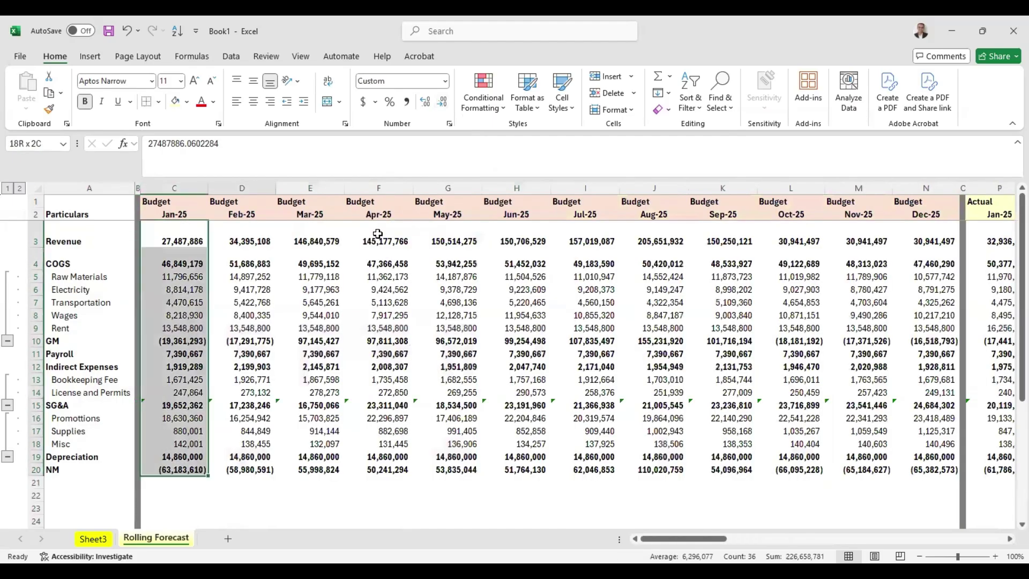
key("shift+Right")
key("shift+Right")
key("shift+Right")
key("shift+Right")
key("shift+Right")
key("shift+Right")
key("shift+Right")
key("shift+Right")
key("shift+Right")
key("shift+Right")
key("shift+Right")
key("shift+Right")
key("shift+Right")
key("shift+Right")
key("shift+Right")
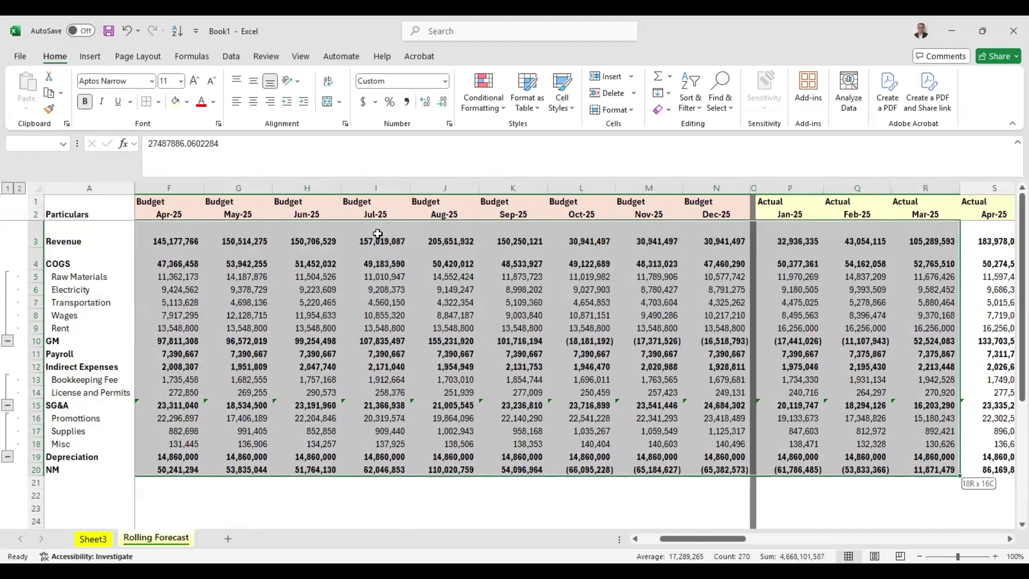
key("shift+Right")
key("shift+Right")
key("shift+Right")
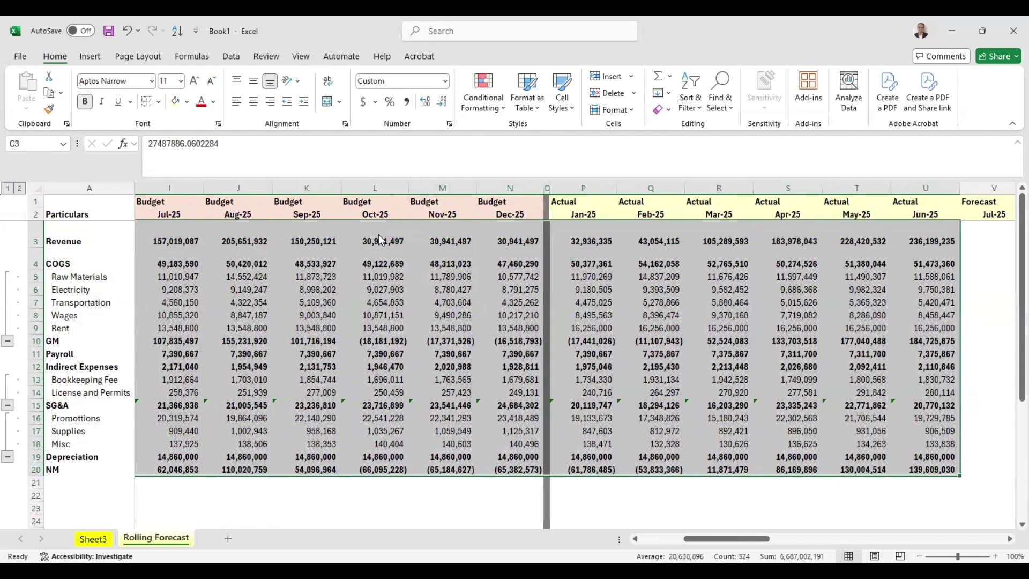
key("ctrl+1")
left_click(427, 306)
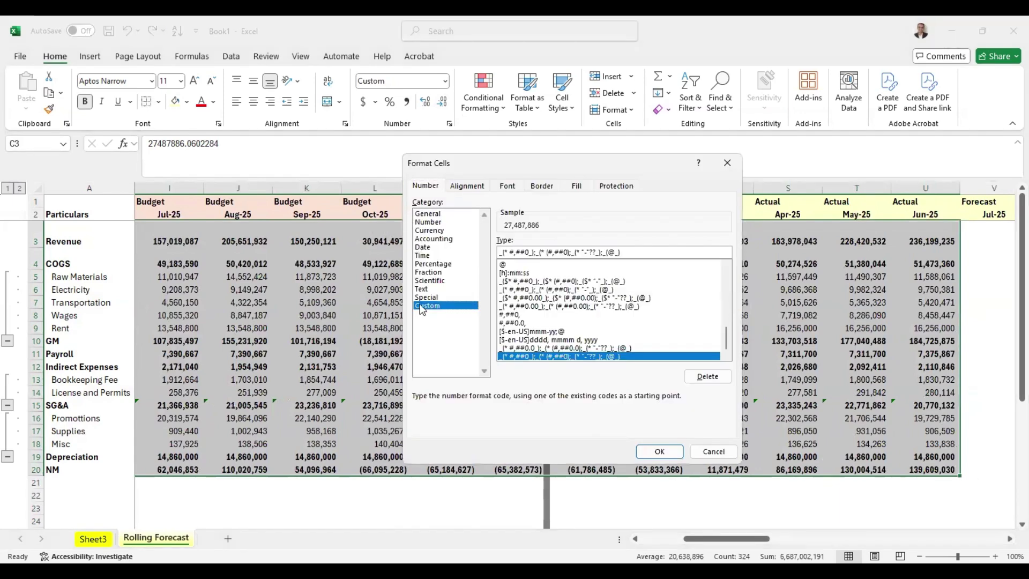
left_click_drag(723, 341, 725, 279)
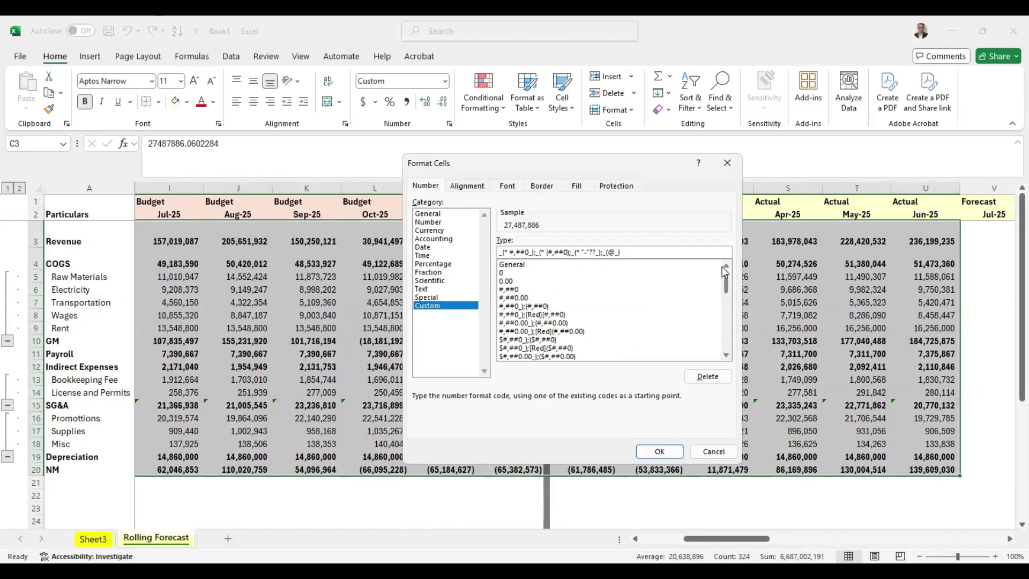
left_click(512, 290)
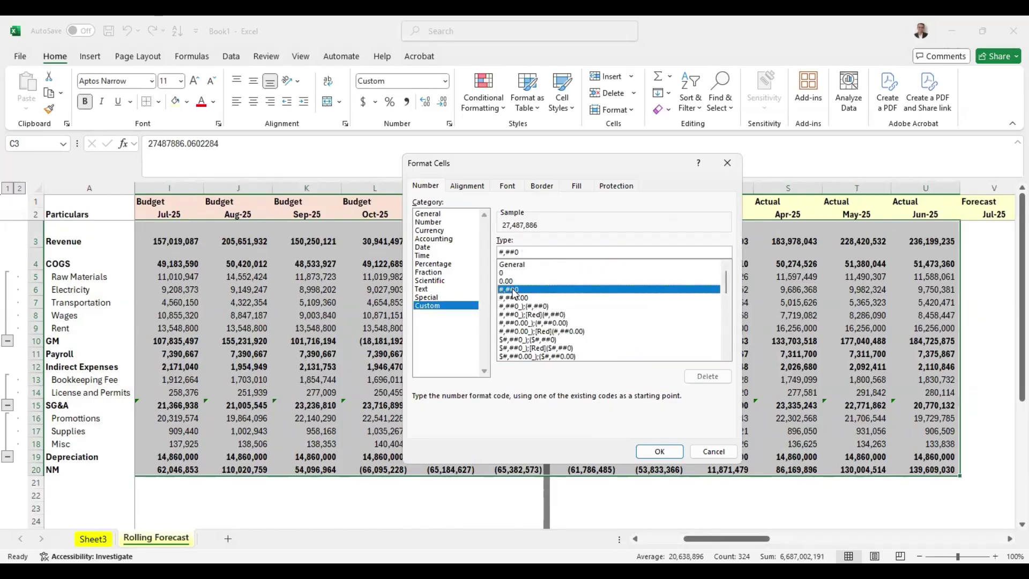
left_click(534, 254)
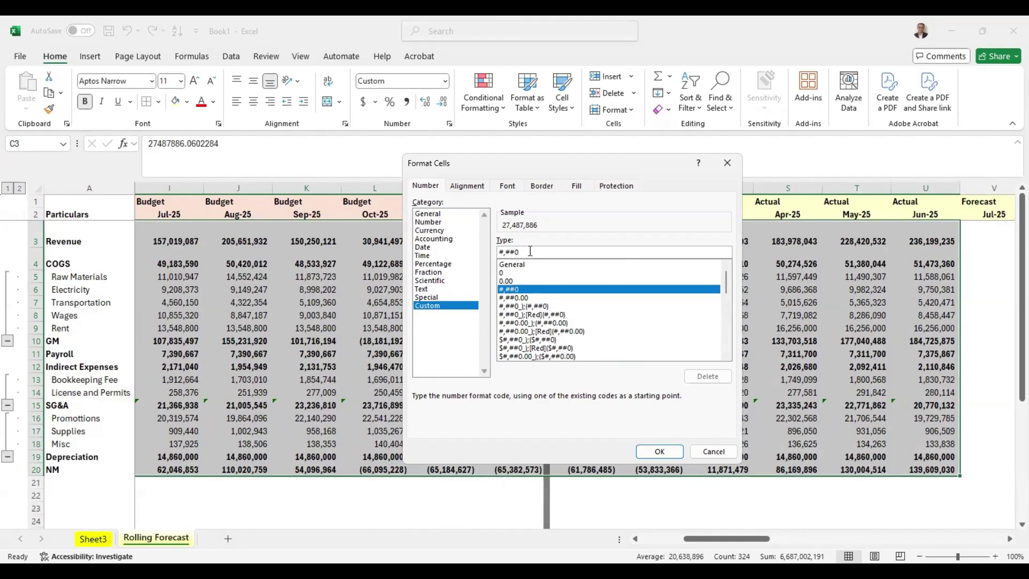
type(",")
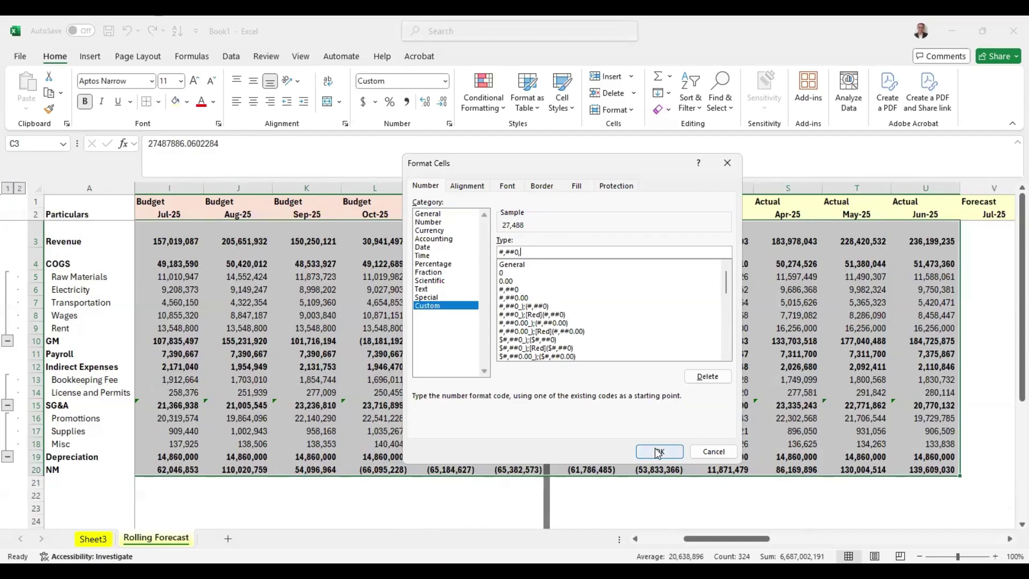
key("Return")
Select the figures from Revenue to NM, starting at the Jan-25 budget and extending across the Budget months toward the Actual block
left_click(365, 273)
key("ctrl+Left")
key("ctrl+Up")
key("Down")
key("Down")
key("Down")
key("Up")
key("ctrl+shift+Down")
key("ctrl+shift+Right")
key("shift+Right")
key("shift+Right")
key("shift+Right")
key("shift+Right")
key("shift+Right")
key("shift+Right")
key("shift+Right")
key("shift+Right")
key("shift+Right")
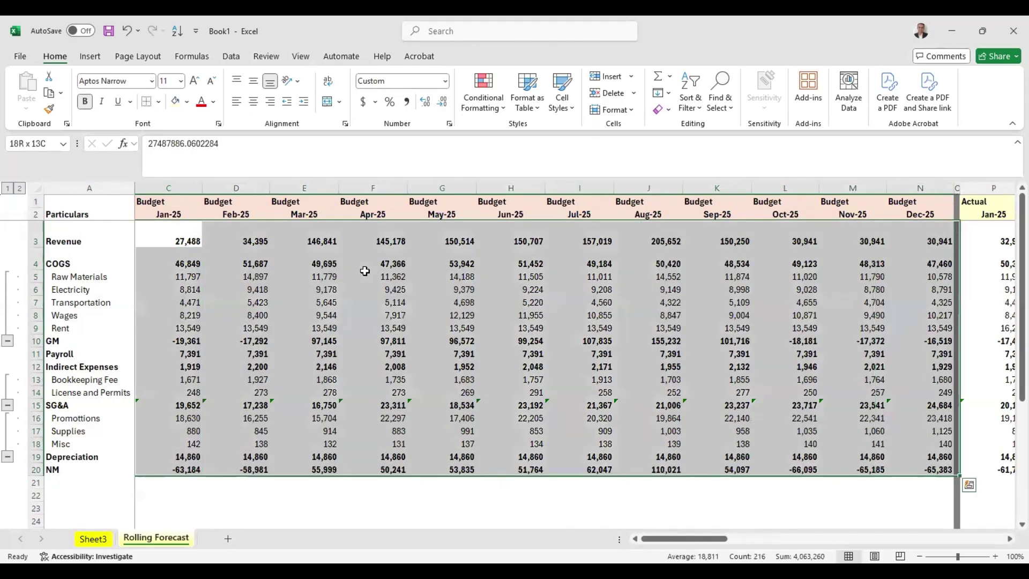
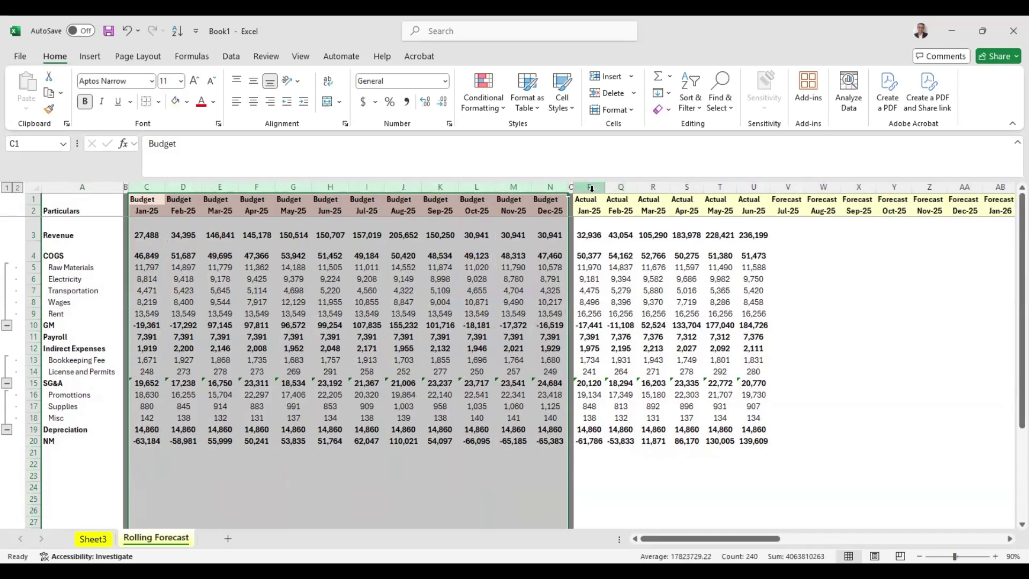
Widen the Actual columns from Jan-25 through Jun-25 to one common width
left_click_drag(589, 186, 781, 188)
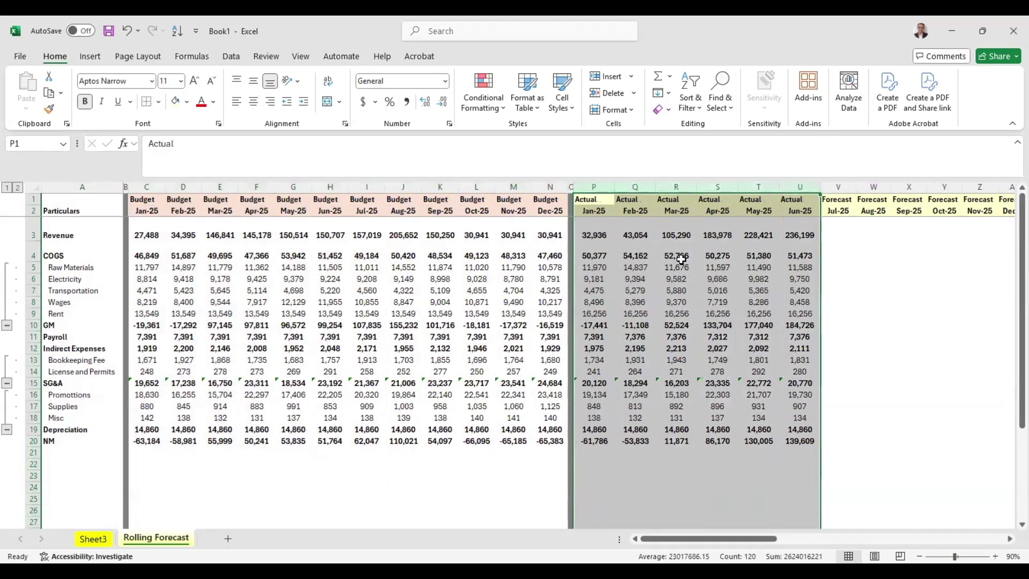
left_click(679, 260)
key("ctrl+Up")
key("ctrl+Left")
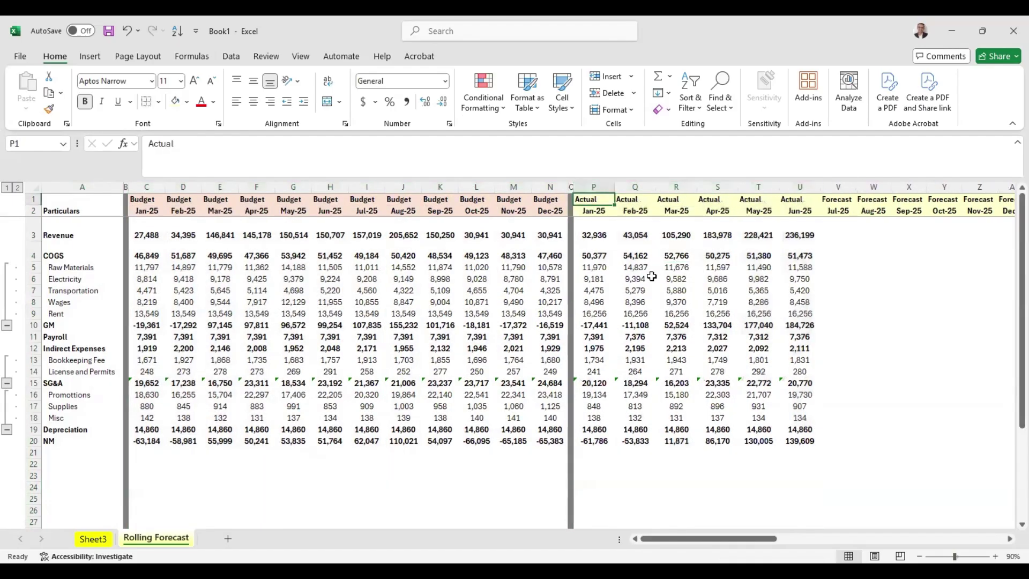
Review the Revenue row across the Budget months and the Actual months Jan-25 through Jun-25
key("Down")
key("Down")
key("Right")
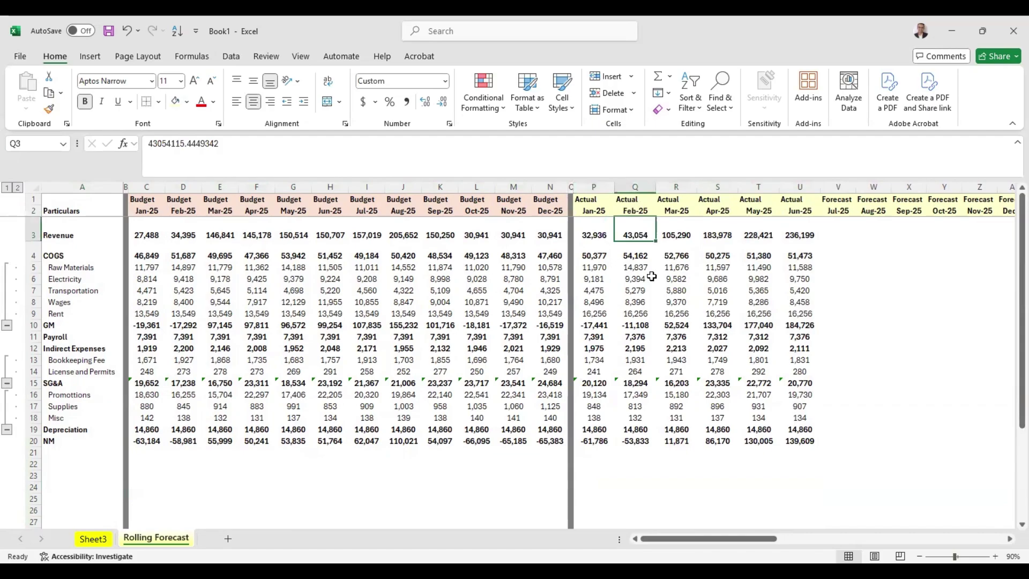
key("Left")
key("Left")
key("Left")
key("Left")
key("Left")
key("Left")
key("Left")
key("Left")
key("Left")
key("Left")
key("Left")
key("Left")
key("Left")
key("Left")
key("Left")
key("Left")
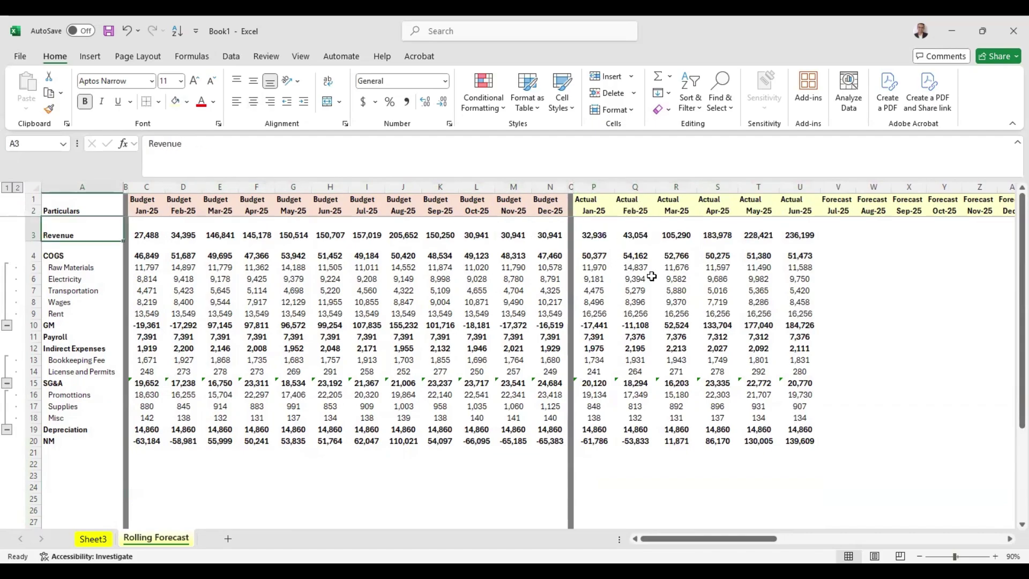
key("Right")
key("Right")
key("Right")
key("Left")
key("Right")
key("Right")
key("Right")
key("Right")
key("Right")
key("Right")
key("Right")
key("Right")
key("Right")
key("Right")
key("Right")
key("Right")
key("Right")
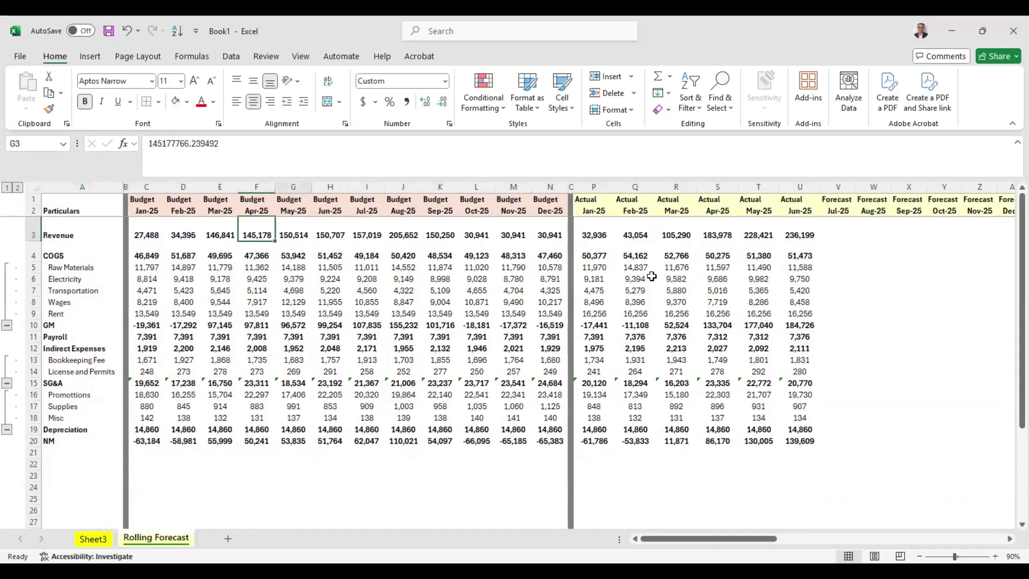
key("shift+Right")
key("shift+Right")
key("shift+Right")
key("shift+Right")
key("shift+Right")
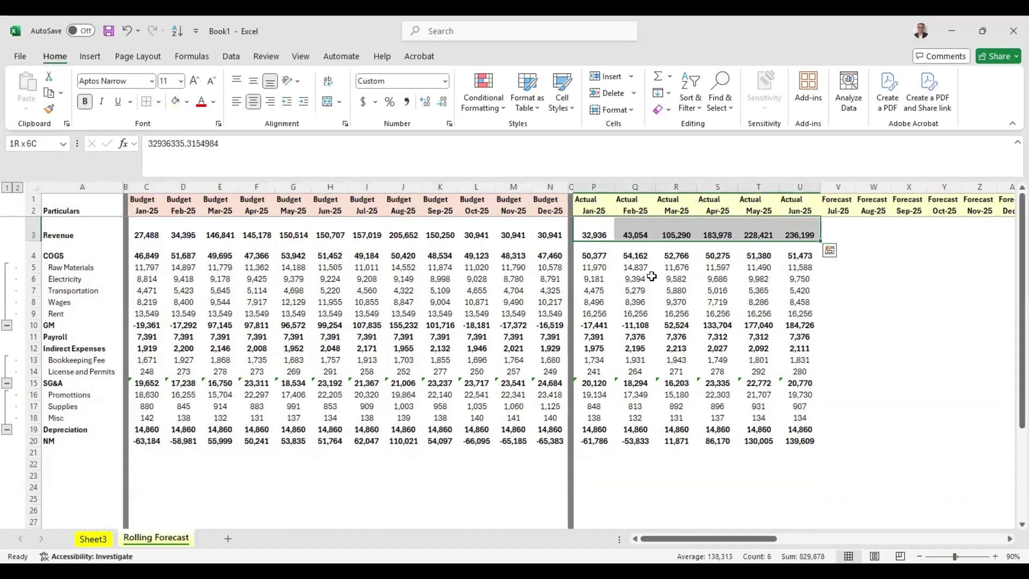
key("shift+Left")
key("shift+Left")
key("Right")
key("Right")
key("Right")
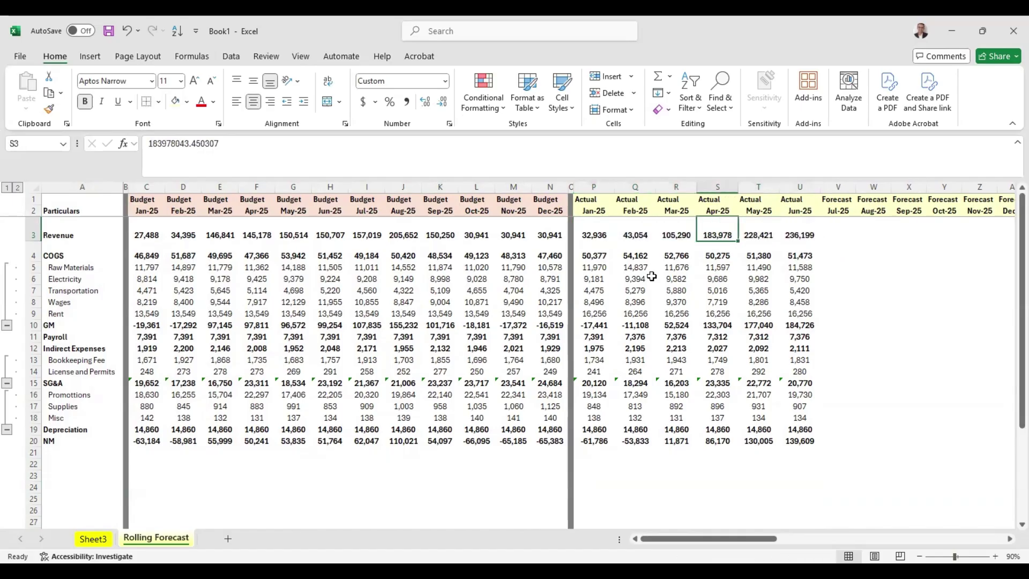
Look over the Revenue cells of the Forecast months from Jul-25 onward
key("Right")
key("Right")
key("Right")
key("shift+Right")
key("shift+Right")
key("shift+Right")
key("shift+Right")
key("shift+Right")
key("shift+Right")
key("shift+Right")
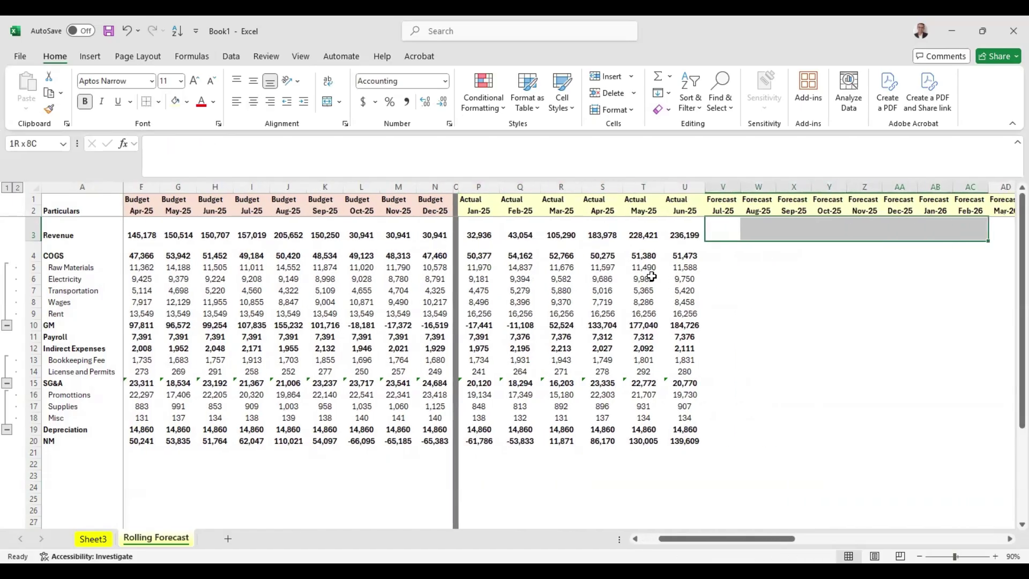
key("shift+Right")
key("shift+Right")
key("shift+Right")
key("shift+Right")
key("shift+Right")
key("shift+Right")
key("shift+Right")
key("shift+Right")
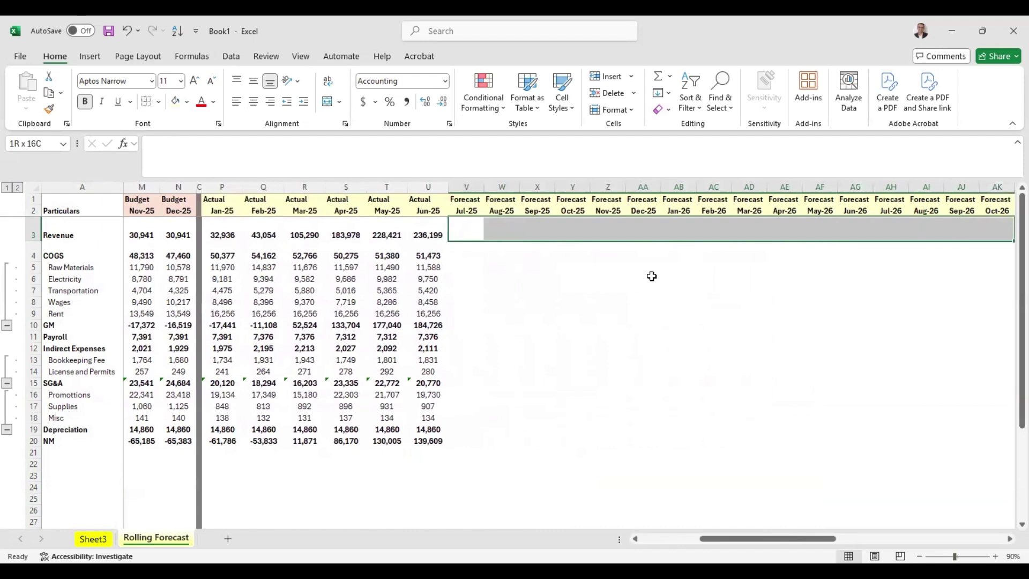
Widen the Forecast columns from Jul-25 through Dec-26 to one common width
key("Left")
key("Up")
key("Right")
key("ctrl+space")
key("shift+Right")
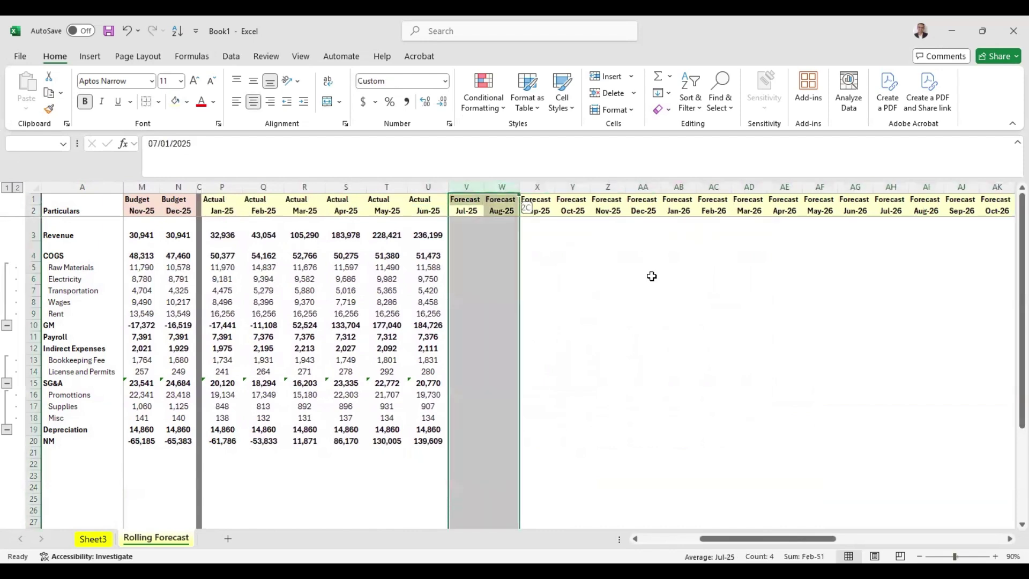
key("ctrl+shift+Right")
left_click_drag(326, 189, 329, 189)
left_click(305, 232)
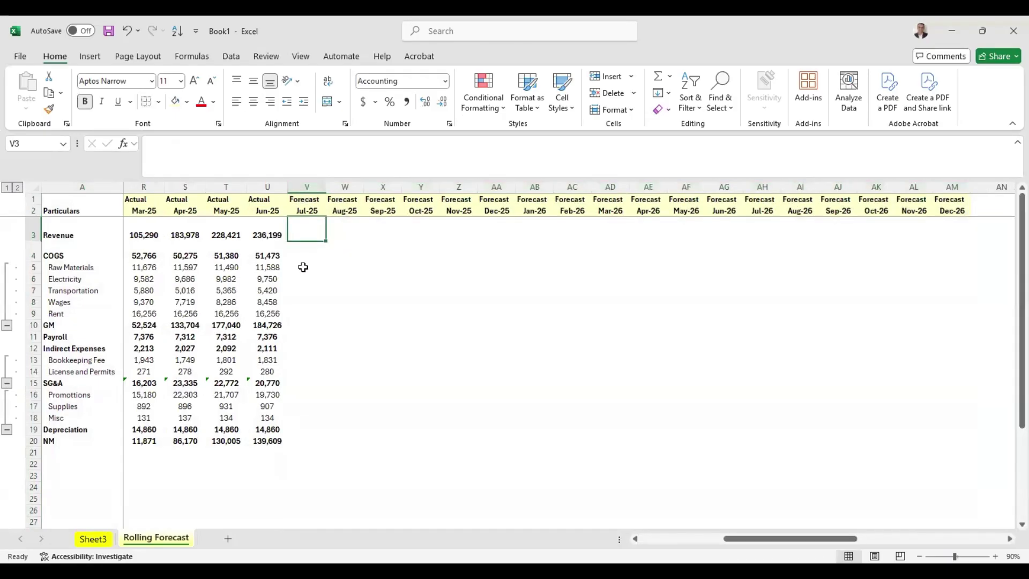
Go back over the Revenue row from the Budget months through the Actual months to the first Forecast month, Jul-25
key("ctrl+Left")
key("ctrl+Left")
key("ctrl+Left")
key("ctrl+Left")
key("ctrl+Left")
key("Right")
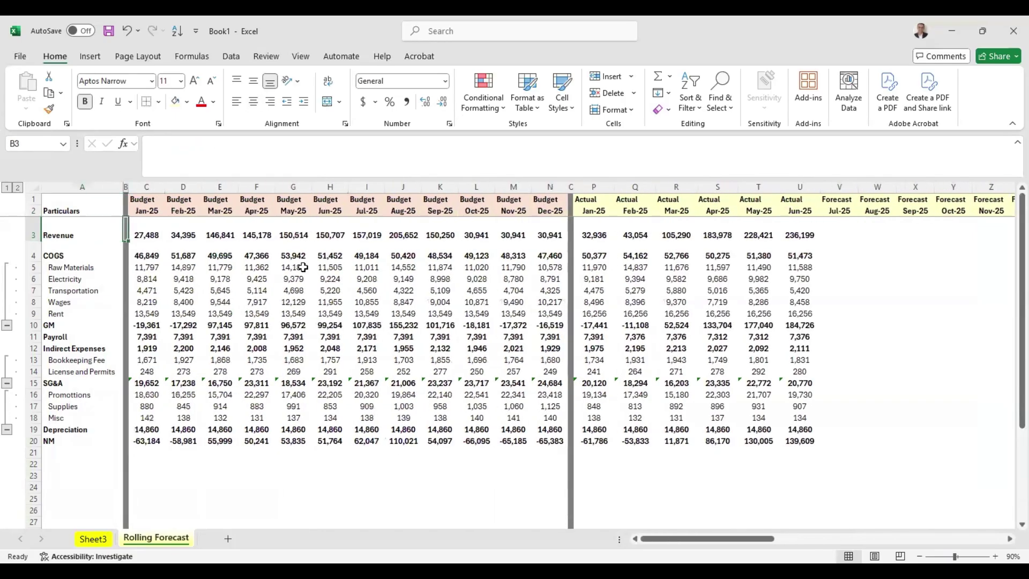
key("Right")
key("Right")
key("Right")
key("Right")
key("Right")
key("Right")
key("Right")
key("Right")
key("Right")
key("Right")
key("Right")
key("Right")
key("Right")
key("Right")
key("Right")
key("Right")
key("Right")
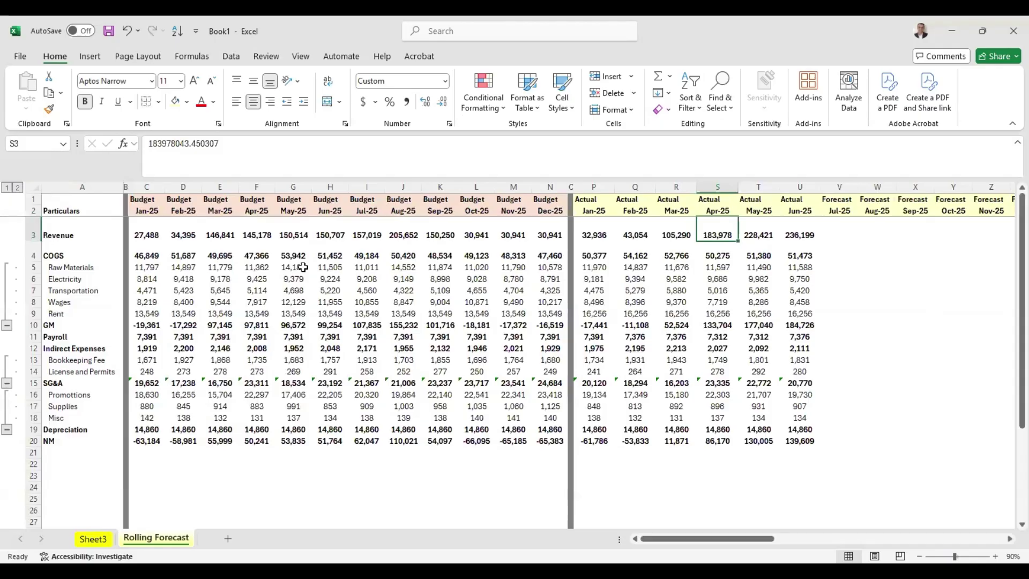
key("Right")
key("Right")
key("Right")
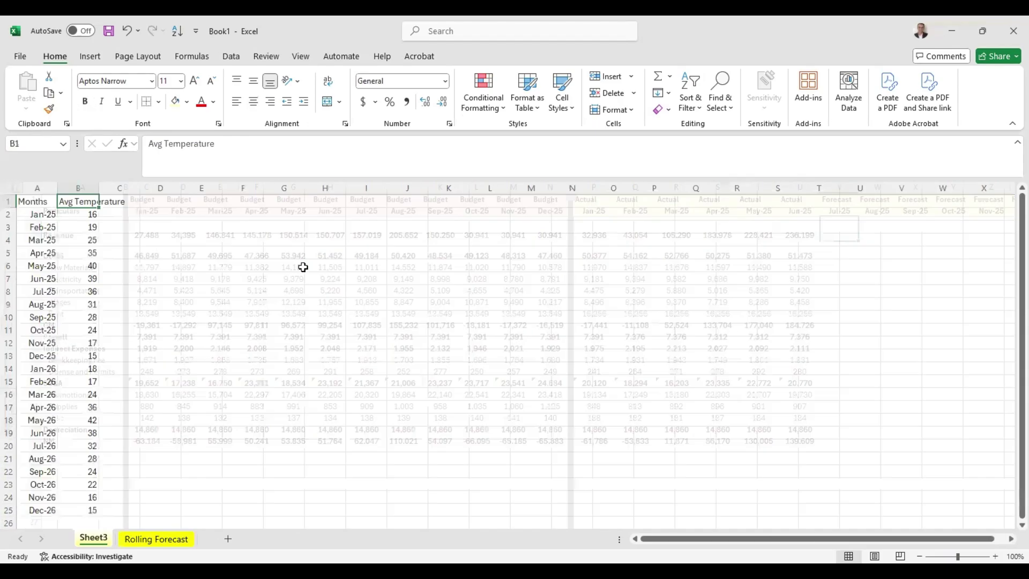
Examine the months Jan-25 to Dec-26 and their average temperatures on Sheet3
key("Left")
key("Down")
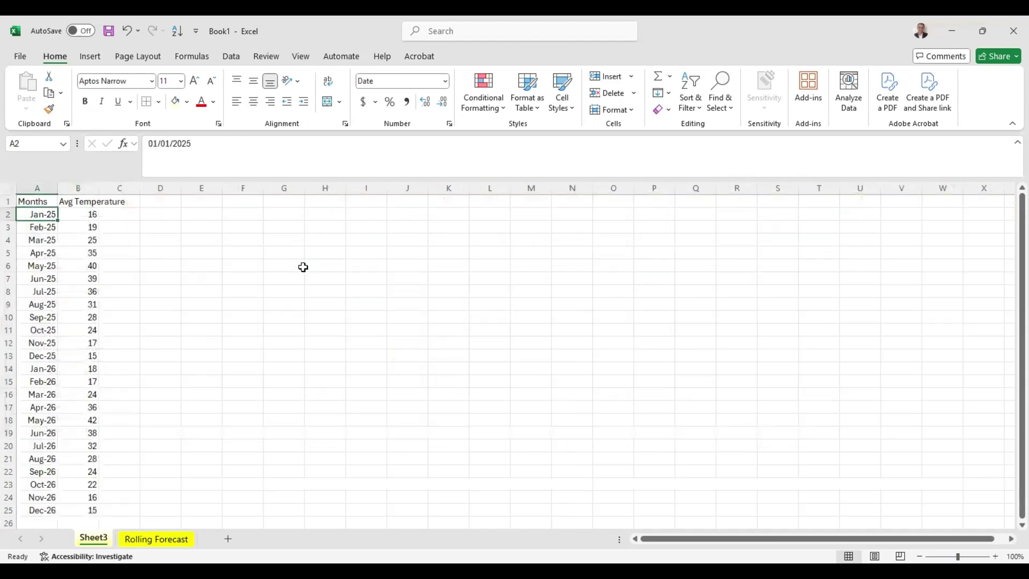
key("ctrl+shift+Down")
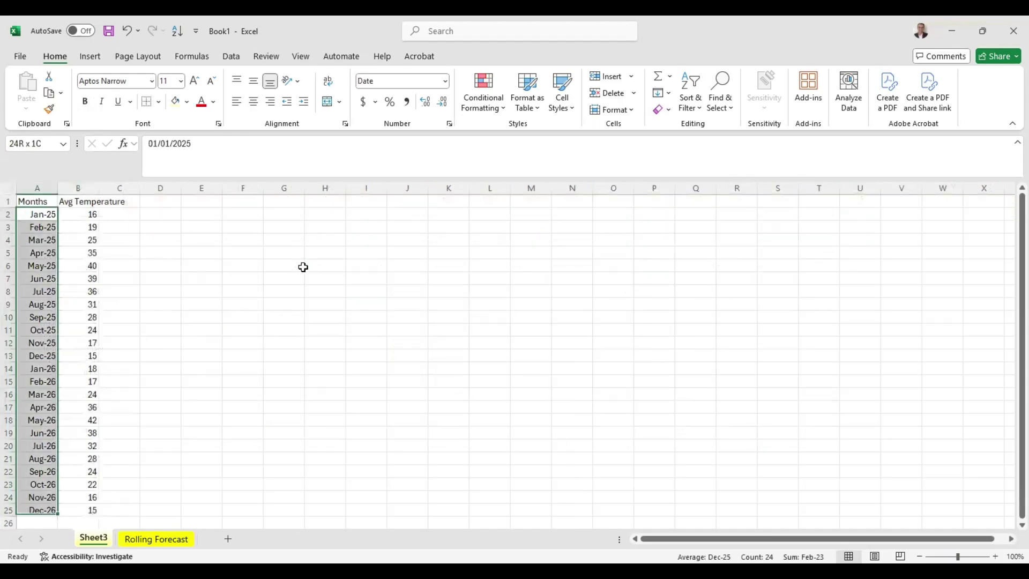
key("ctrl+shift+Right")
key("Left")
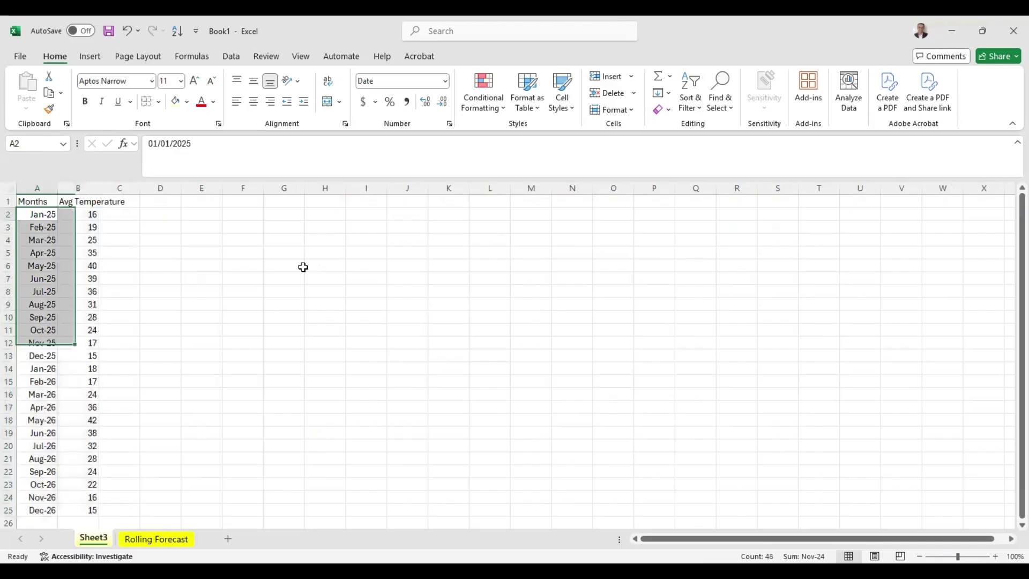
key("ctrl+shift+Down")
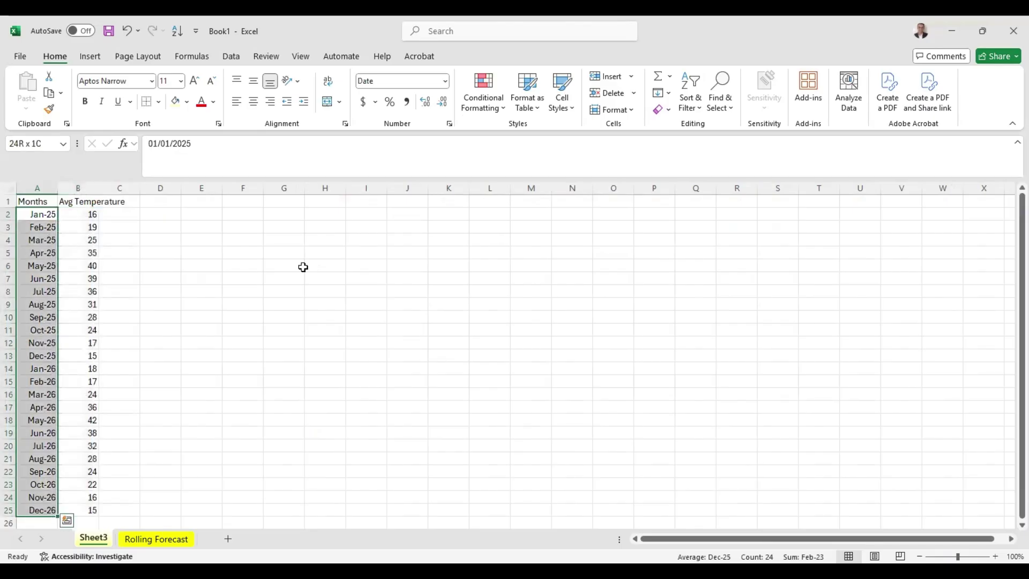
key("Right")
key("ctrl+shift+Down")
key("Up")
key("Left")
key("Right")
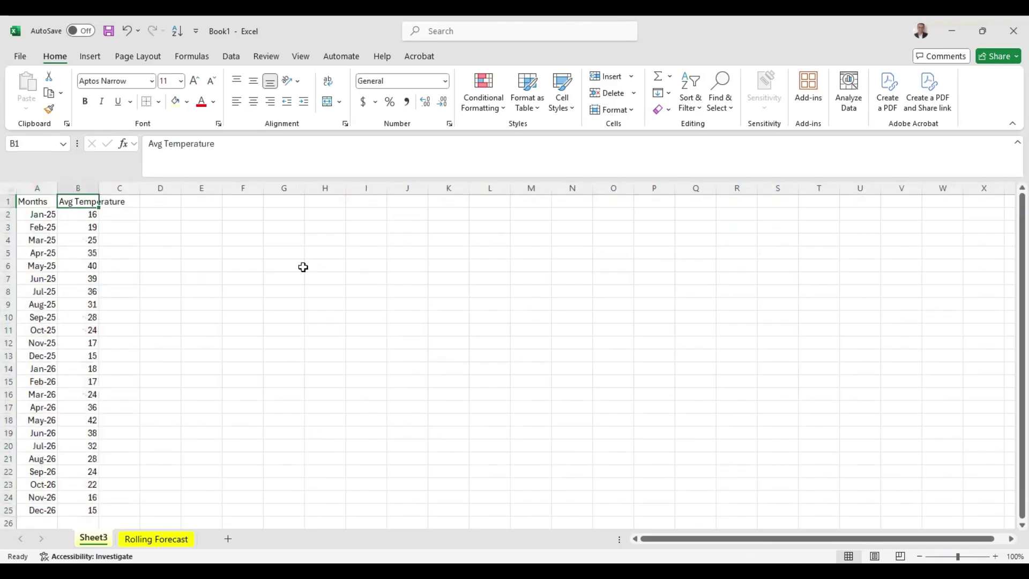
key("Down")
key("ctrl+shift+Down")
key("Up")
Copy the actual Revenue figures for Jan-25 through Jun-25 from the Rolling Forecast sheet
key("ctrl+Page_Down")
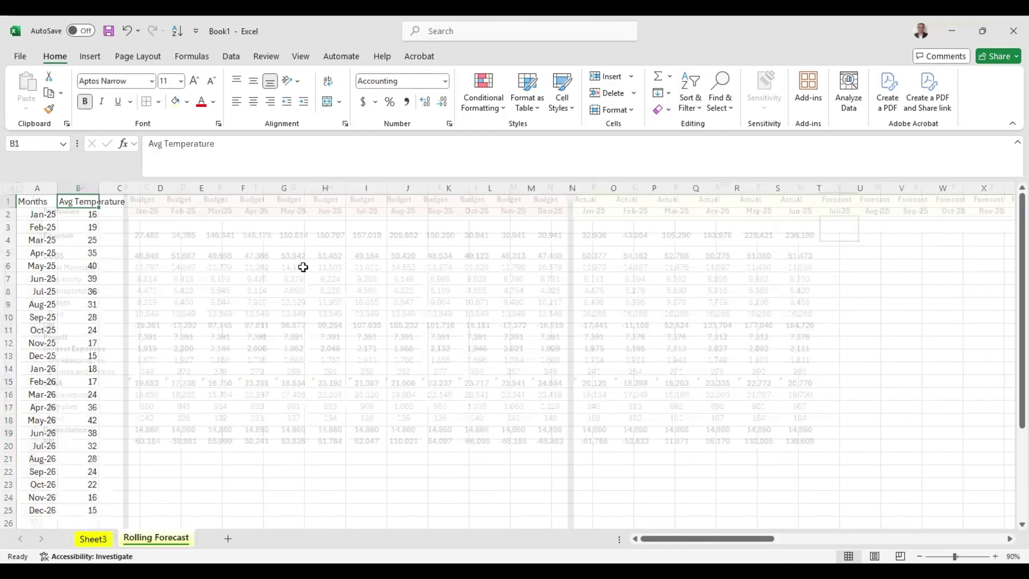
key("Left")
key("Left")
key("Left")
key("shift+Right")
key("shift+Right")
key("shift+Right")
key("shift+Right")
key("shift+Right")
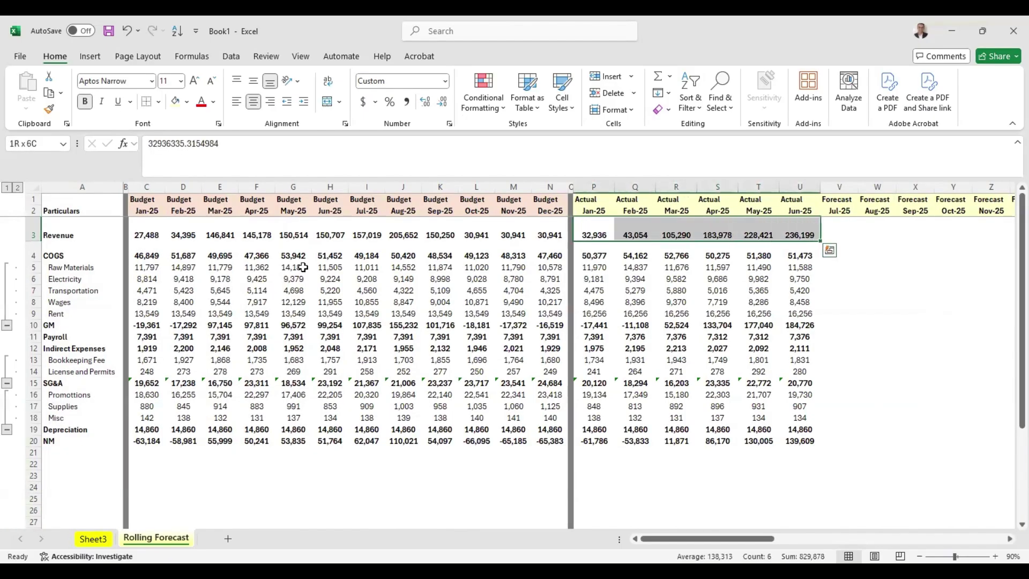
key("ctrl+c")
Paste the copied revenue into Sheet3 from cell C2 downward as transposed values
key("ctrl+Page_Up")
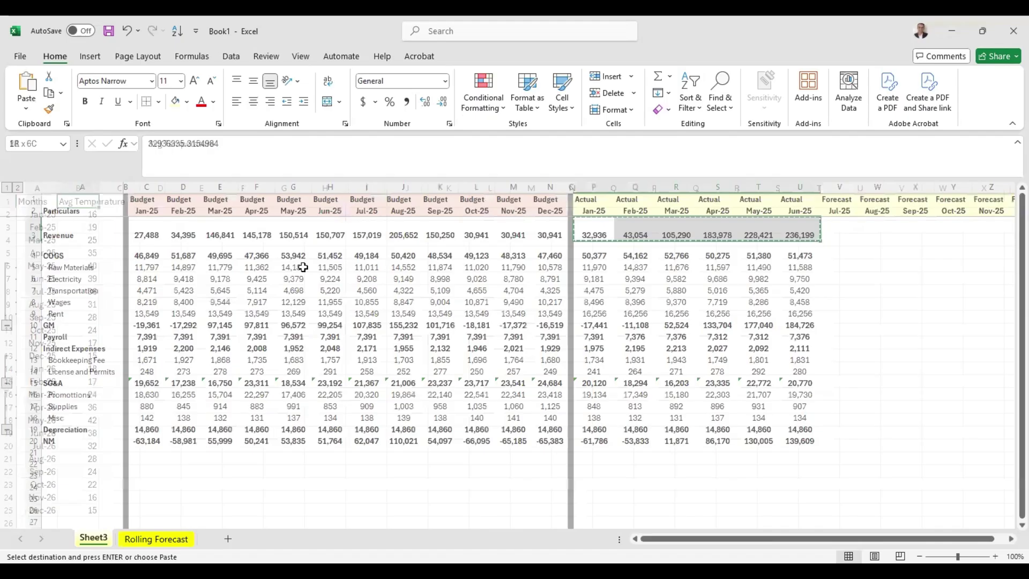
key("Right")
key("Down")
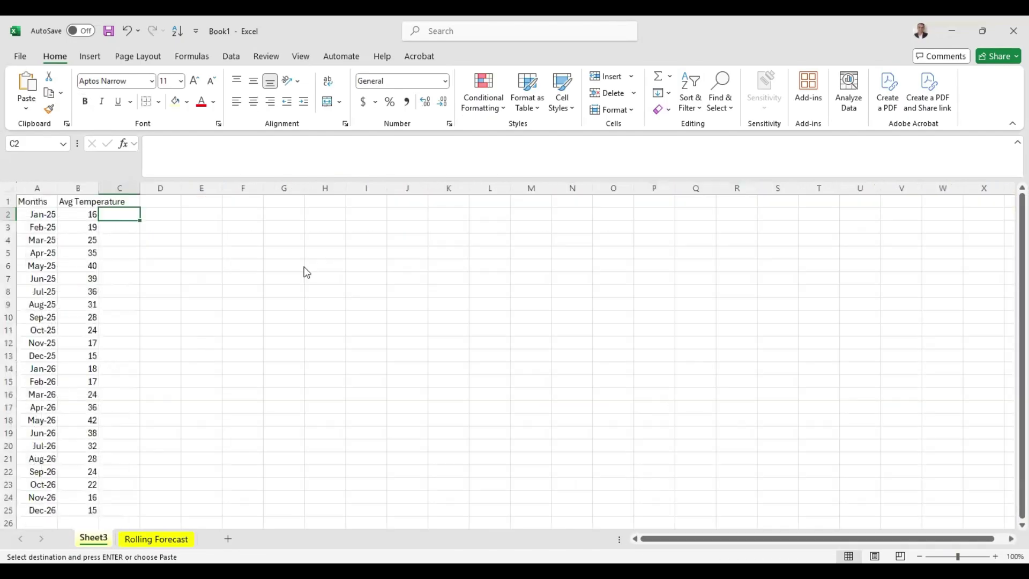
key("ctrl+alt+v")
key("v")
key("e")
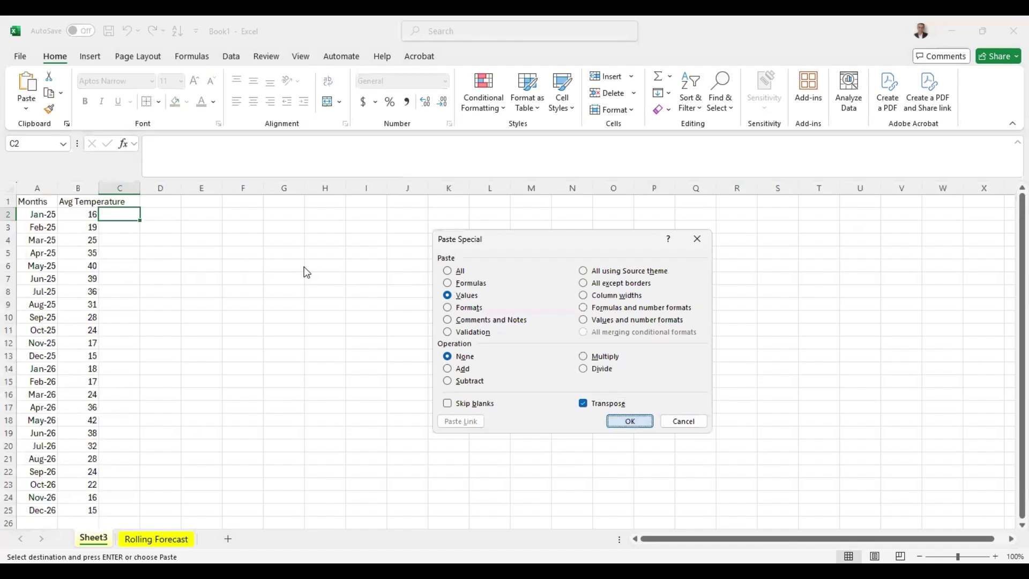
key("Return")
Format the pasted figures with thousands separators and no decimals, and enter "Revenue" as the heading in C1
key("ctrl+shift+1")
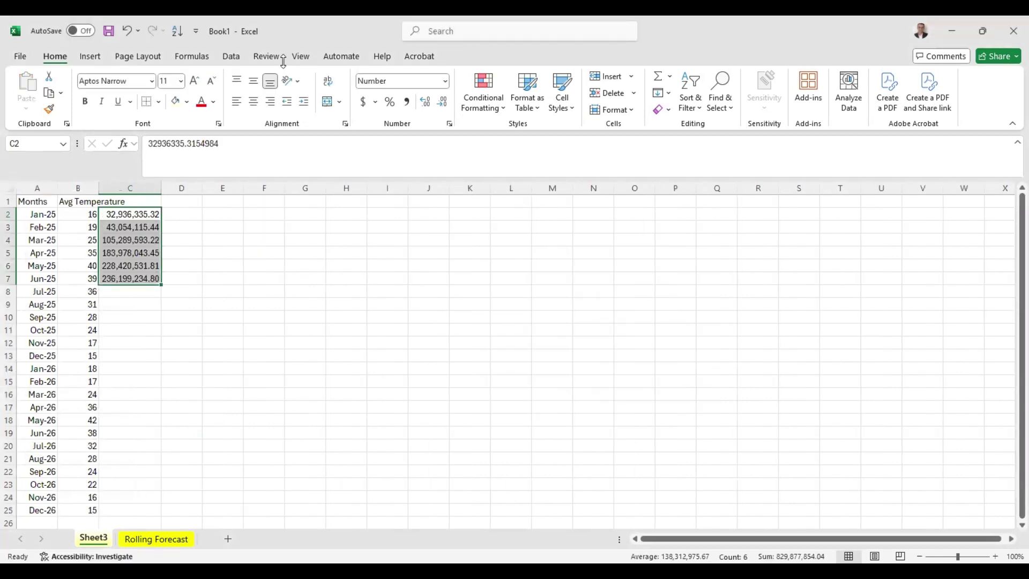
left_click(439, 102)
left_click(439, 102)
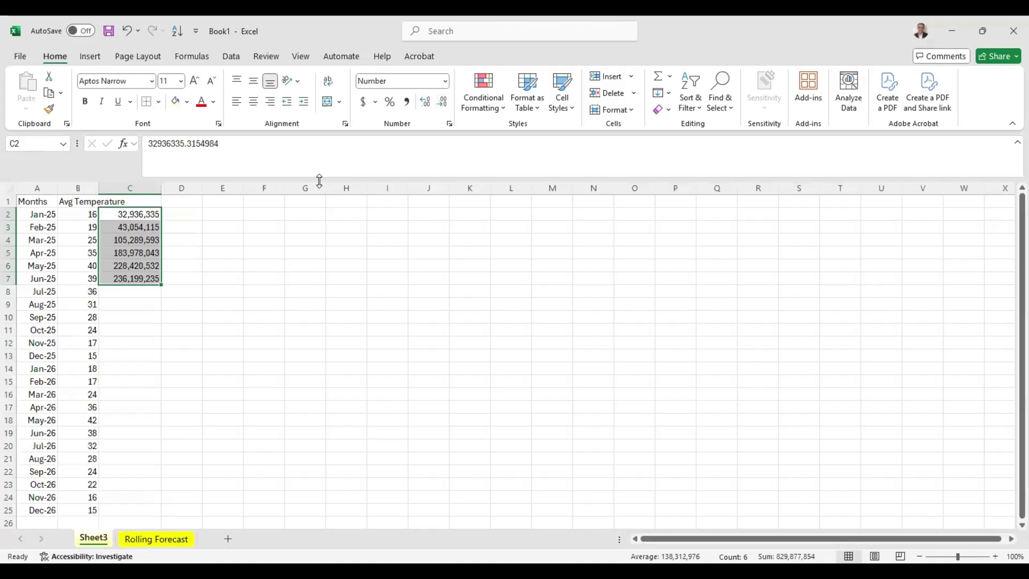
key("Up")
type("Revenue")
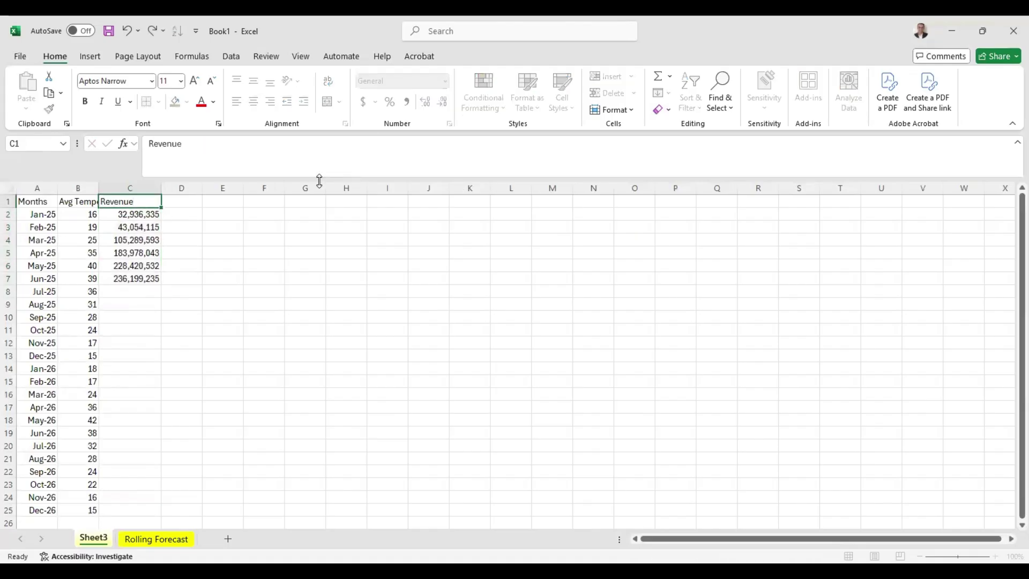
key("Return")
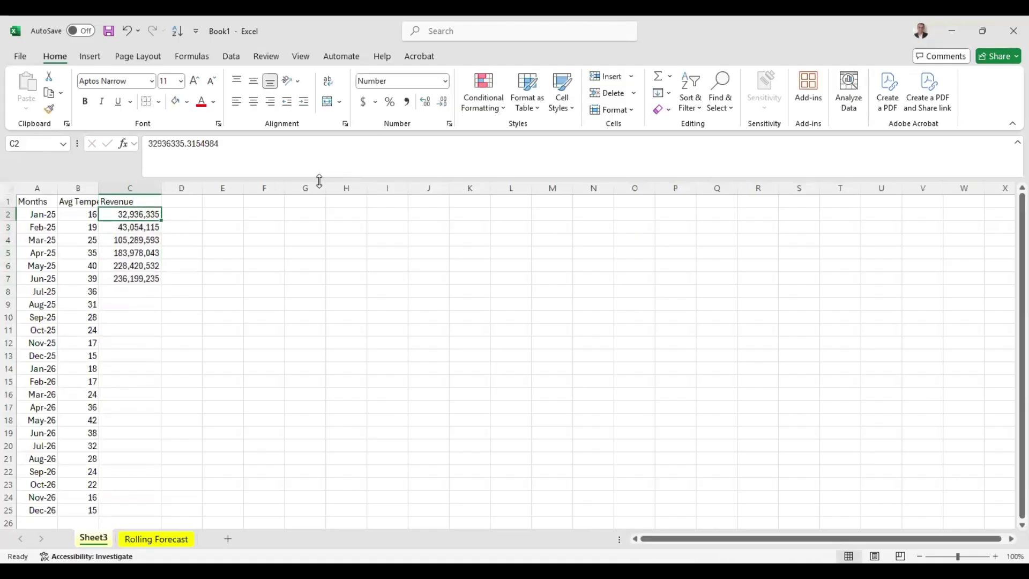
Examine the Jan-25 to Jun-25 revenue and the months from Jul-25 onward that still need revenue values
key("shift+Down")
key("shift+Down")
key("shift+Down")
key("shift+Down")
key("shift+Down")
key("Down")
key("Down")
key("Down")
key("Down")
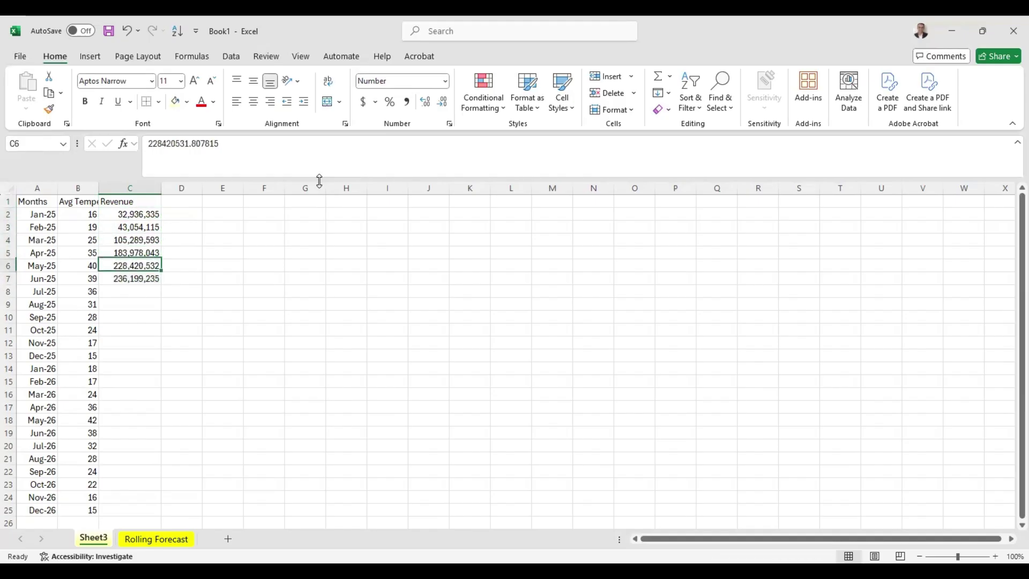
key("Down")
key("Down")
key("Right")
key("Left")
key("Left")
key("Left")
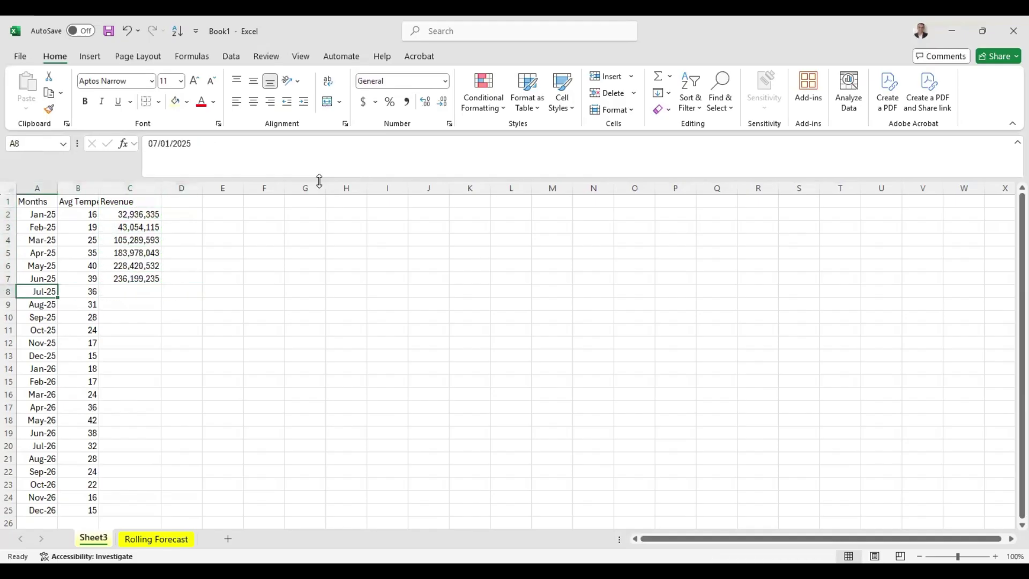
key("Right")
key("Right")
key("Down")
key("Down")
key("Down")
Compare the average temperatures for all months with the actual revenue of Jan-25 through Jun-25
key("Down")
key("Down")
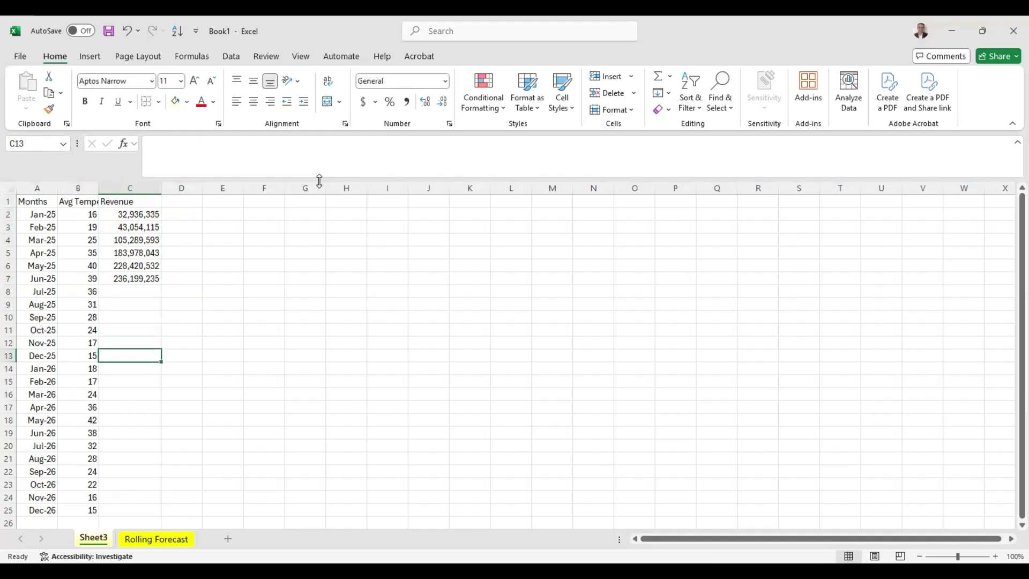
key("Down")
key("Down")
key("Down")
key("Down")
key("Down")
key("Down")
key("Down")
key("Down")
key("Down")
key("Down")
key("Down")
key("Down")
key("Down")
key("ctrl+Up")
key("ctrl+Up")
key("Down")
key("Left")
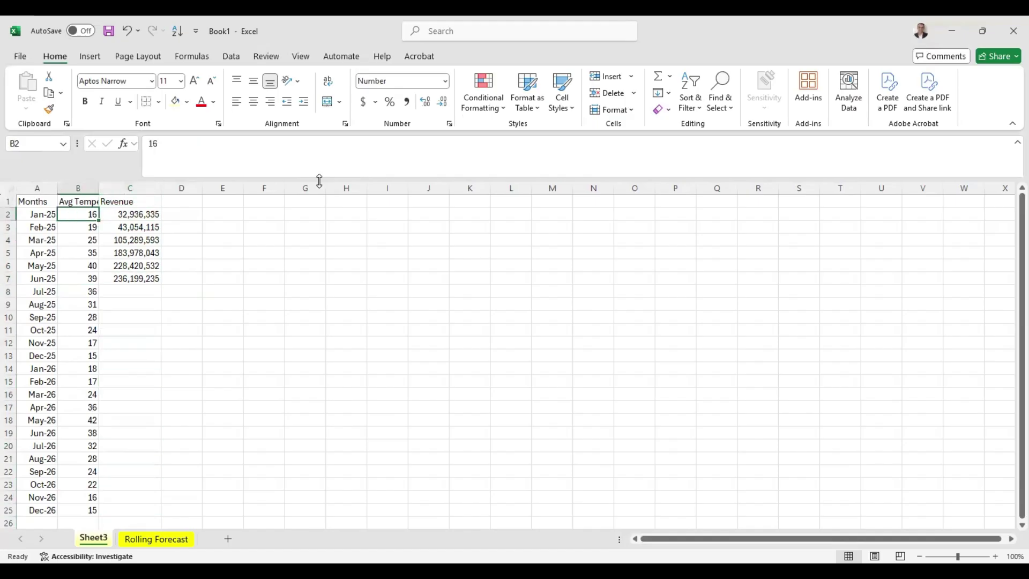
key("ctrl+shift+Down")
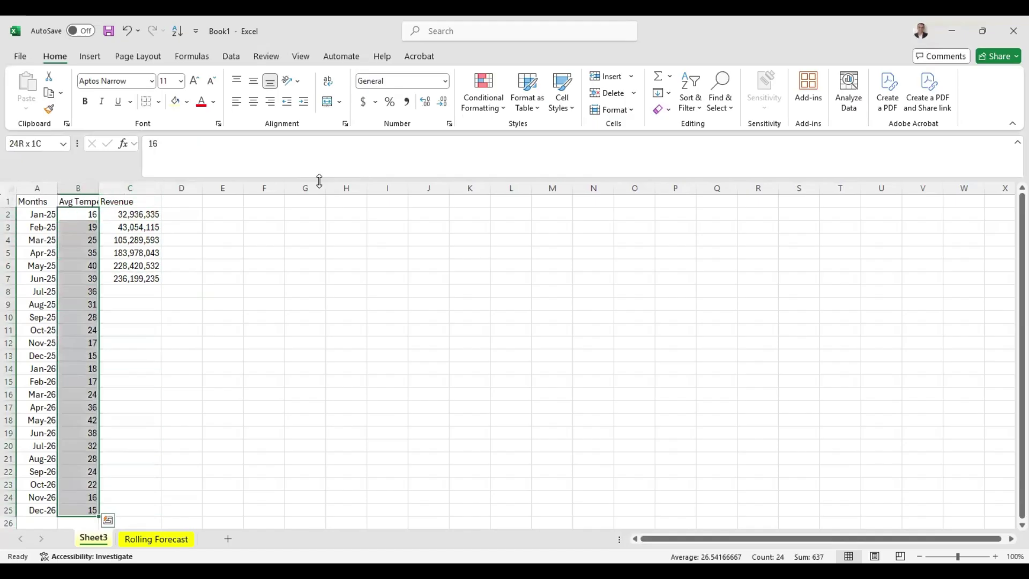
key("Right")
key("Up")
key("Down")
key("Down")
key("Down")
key("Down")
key("Down")
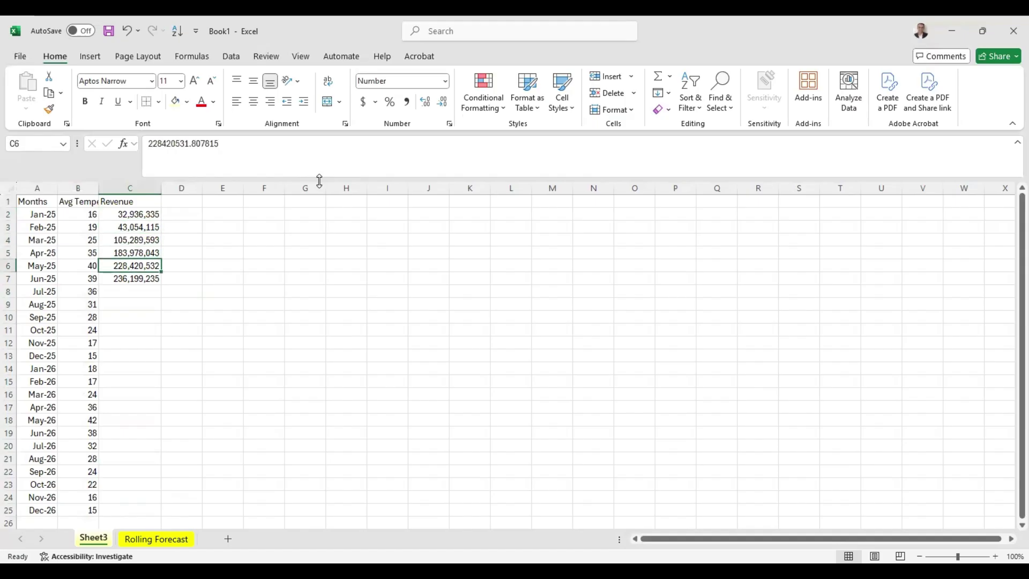
key("Down")
key("Down")
key("Up")
key("Left")
key("Right")
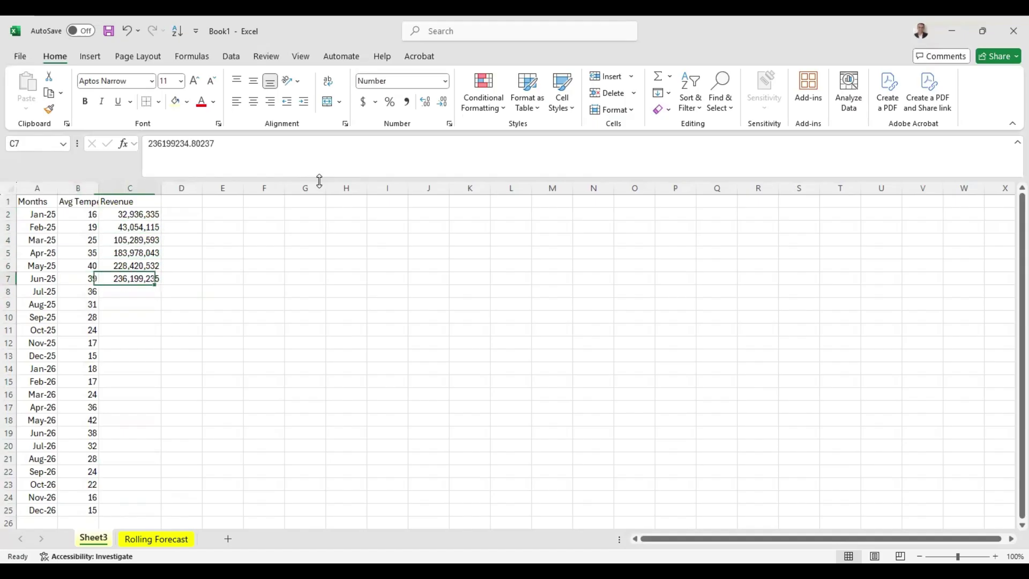
key("Down")
key("Right")
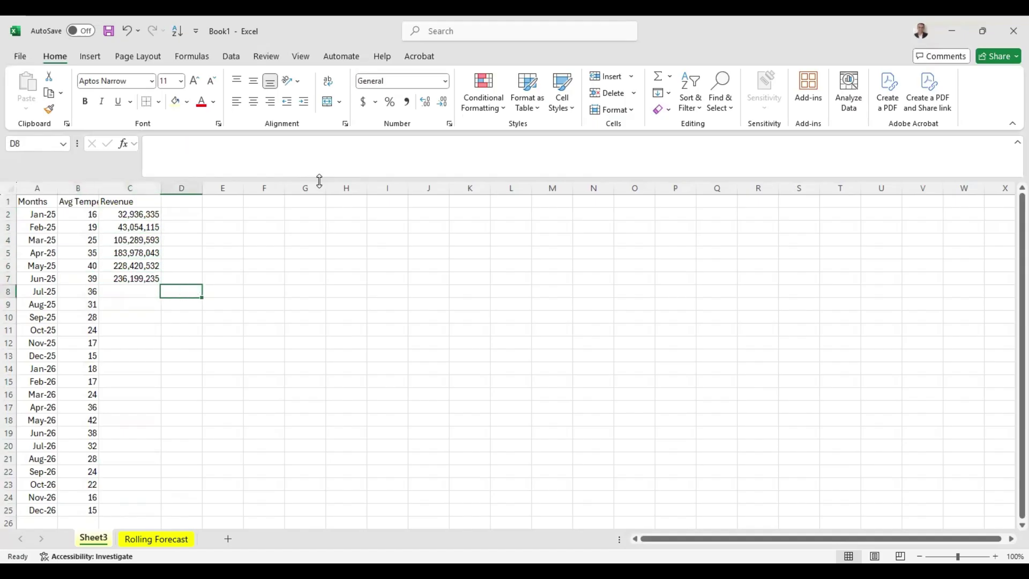
Start a TREND formula in C8 for Jul-25 revenue, using the Jan-25 to Jun-25 revenue in C2:C7 as known y values
key("Left")
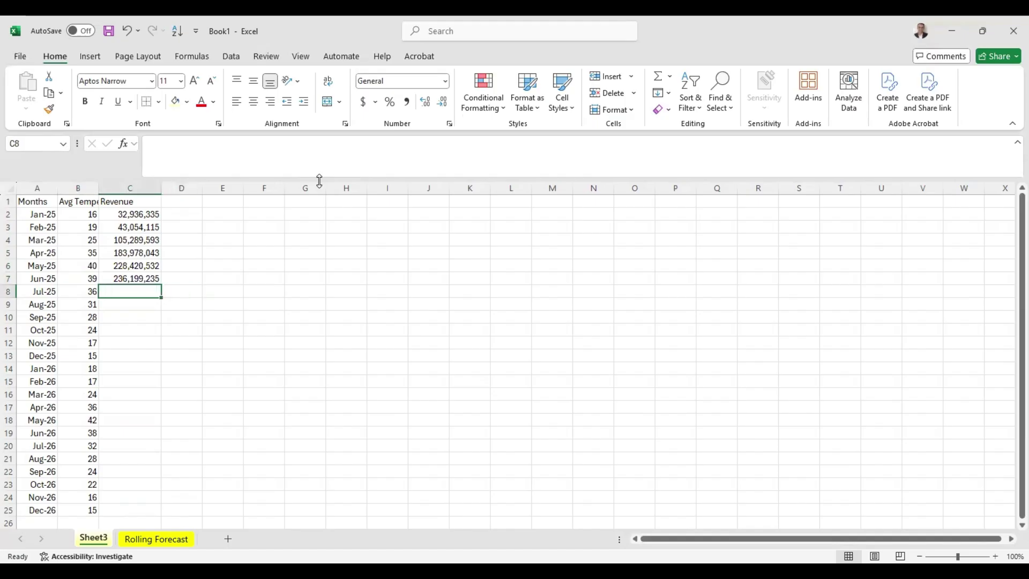
type("=")
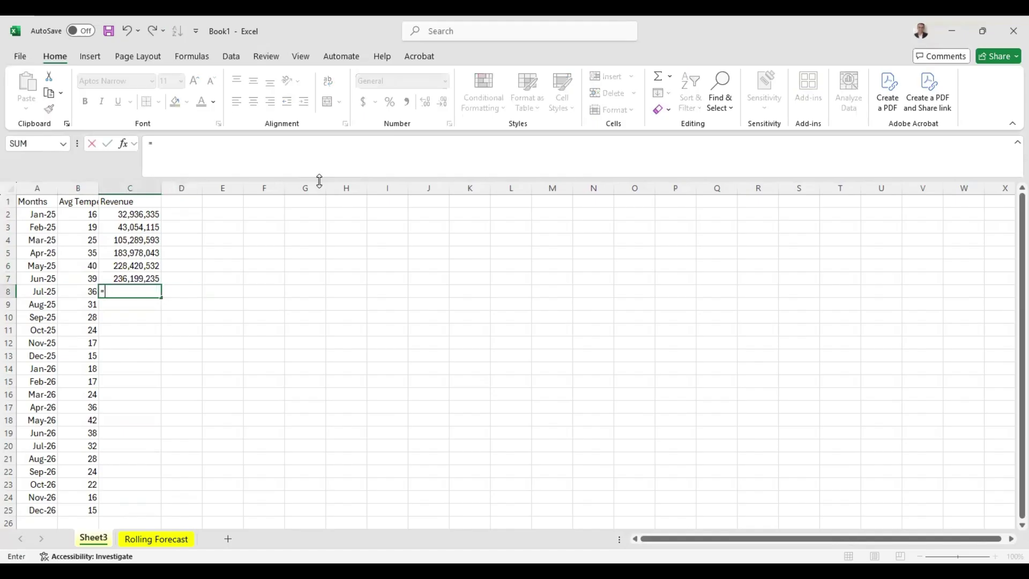
type("trne")
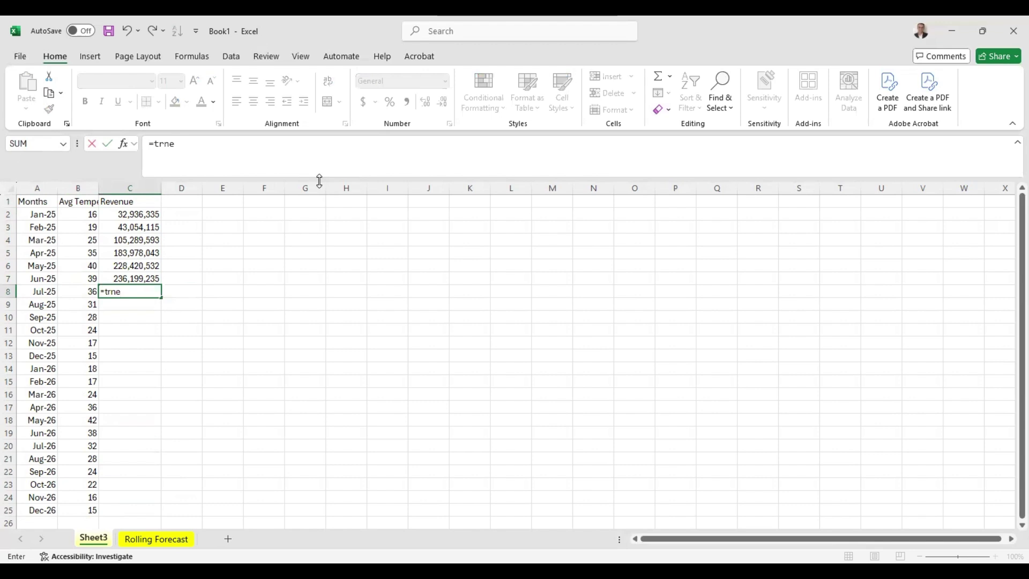
key("Tab")
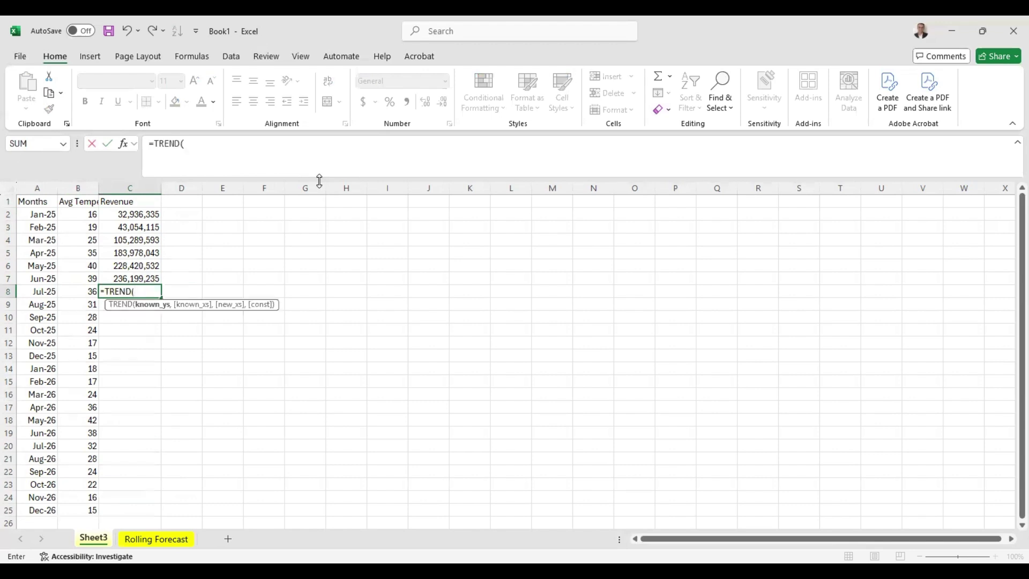
key("Up")
key("shift+Up")
key("shift+Up")
key("shift+Up")
key("shift+Up")
key("shift+Up")
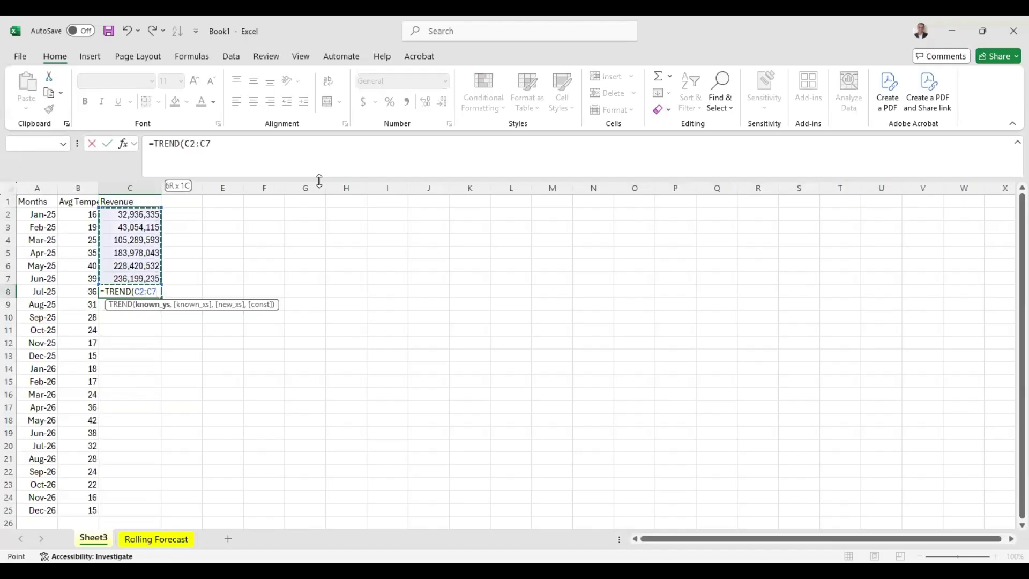
Complete the TREND formula with the temperatures in B2:B7 as known x values and B8 as the new x value
type(",")
key("Left")
key("Up")
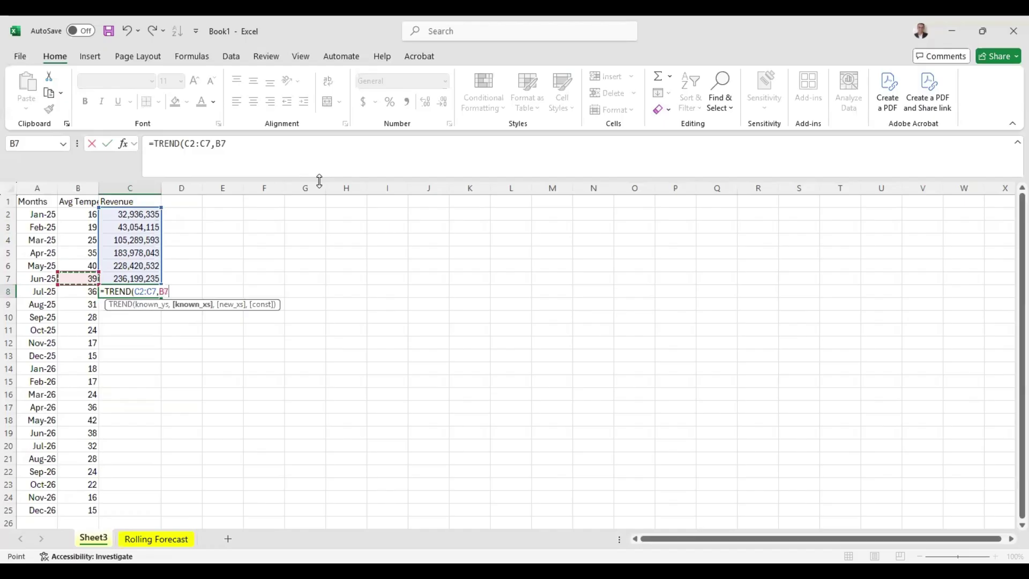
key("ctrl+shift+Up")
key("shift+Down")
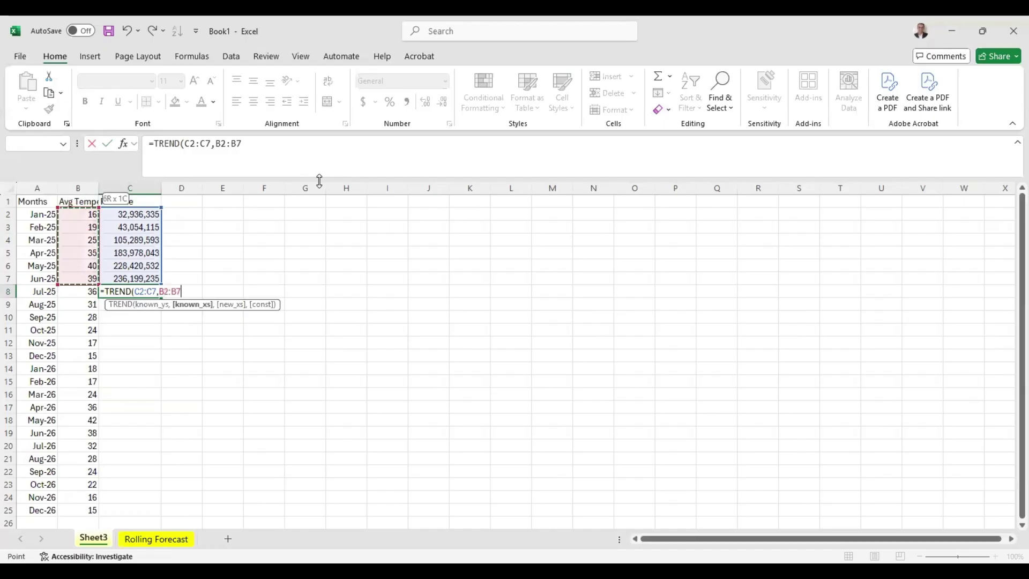
type(",")
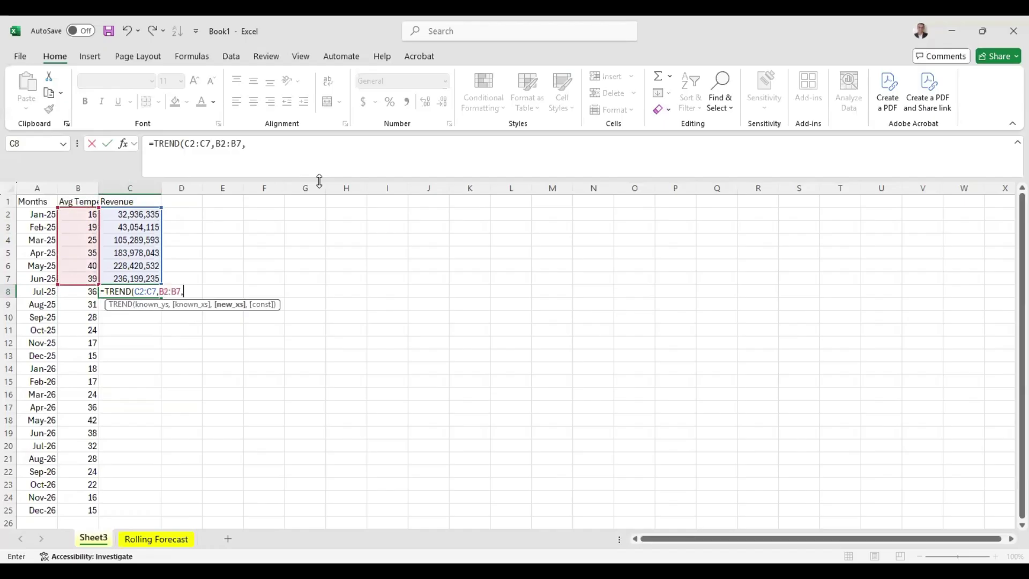
left_click(78, 294)
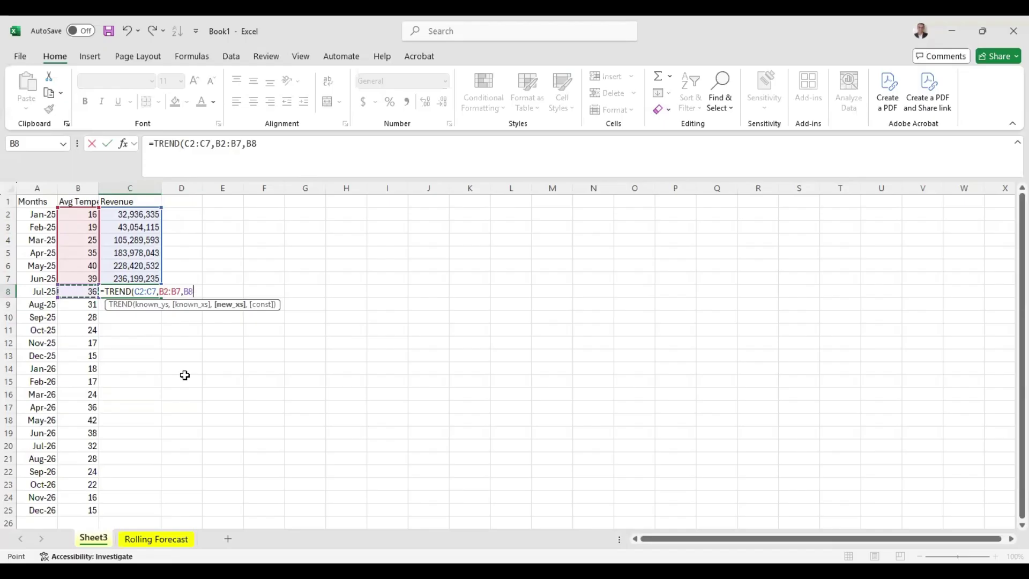
key("Return")
key("Up")
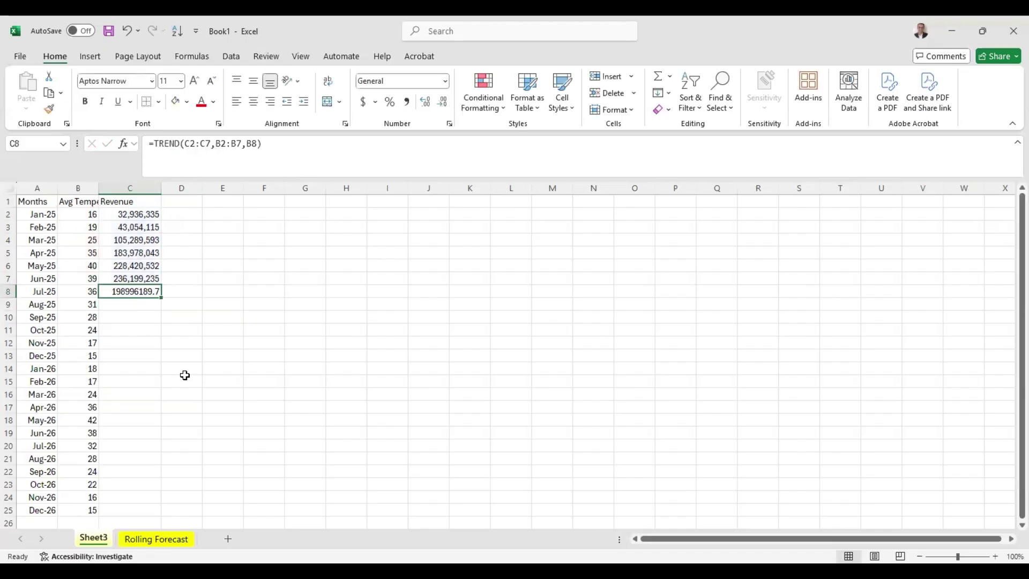
Make the C2:C7 and B2:B7 ranges in the C8 TREND formula absolute, keeping B8 relative
key("F2")
key("Escape")
left_click(180, 153)
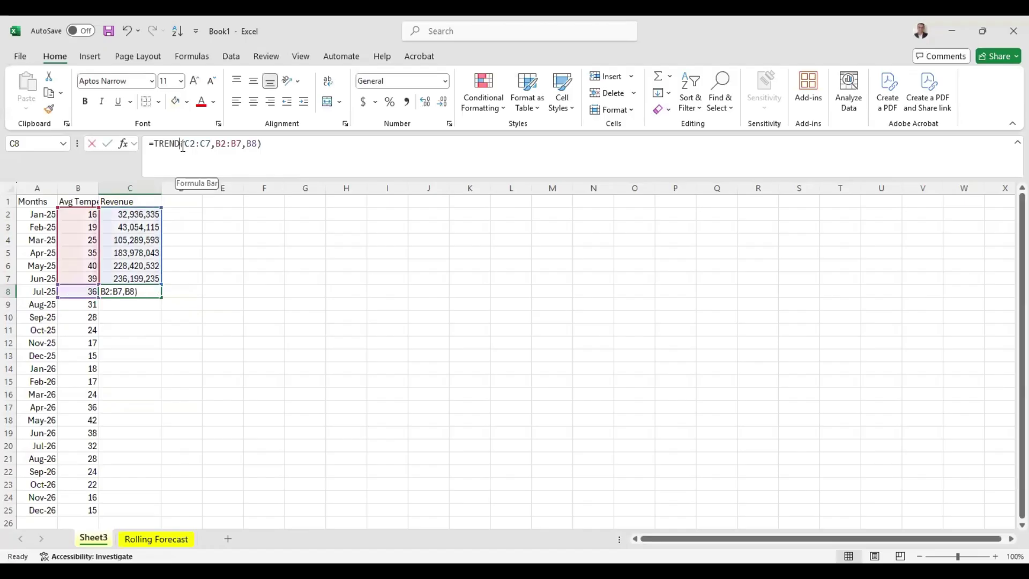
key("F4")
key("Right")
key("Right")
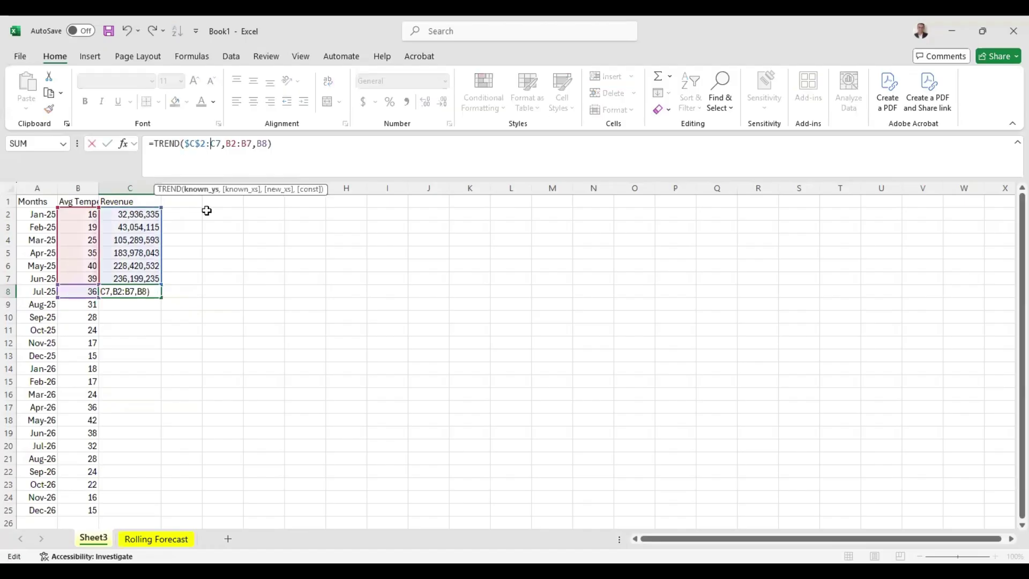
key("F4")
key("Right")
key("Right")
key("F4")
key("Right")
key("F4")
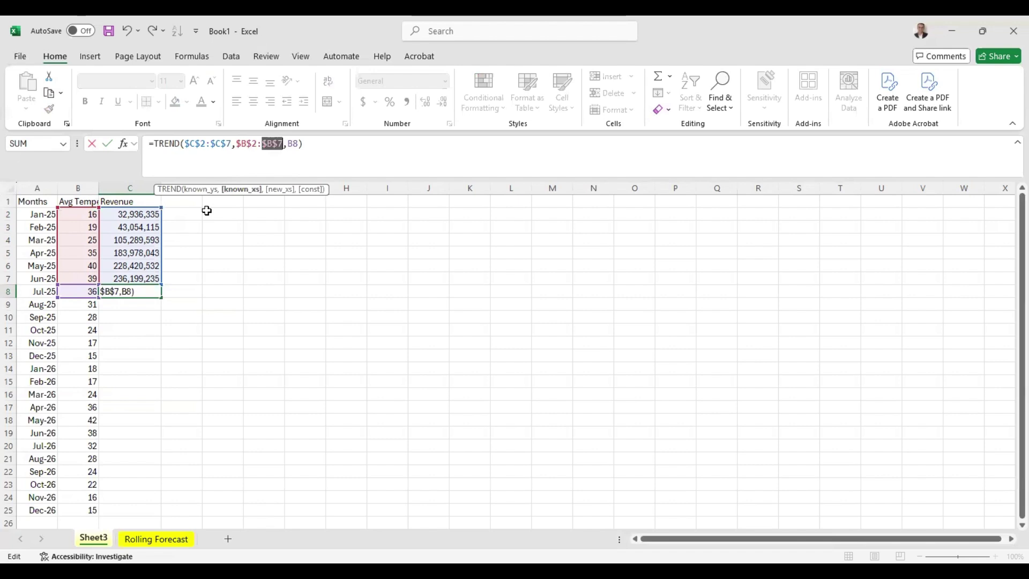
key("Return")
Fill the TREND formula from C8 down to the Dec-26 row in C25
key("Left")
key("ctrl+Down")
key("Right")
key("ctrl+shift+Up")
key("ctrl+d")
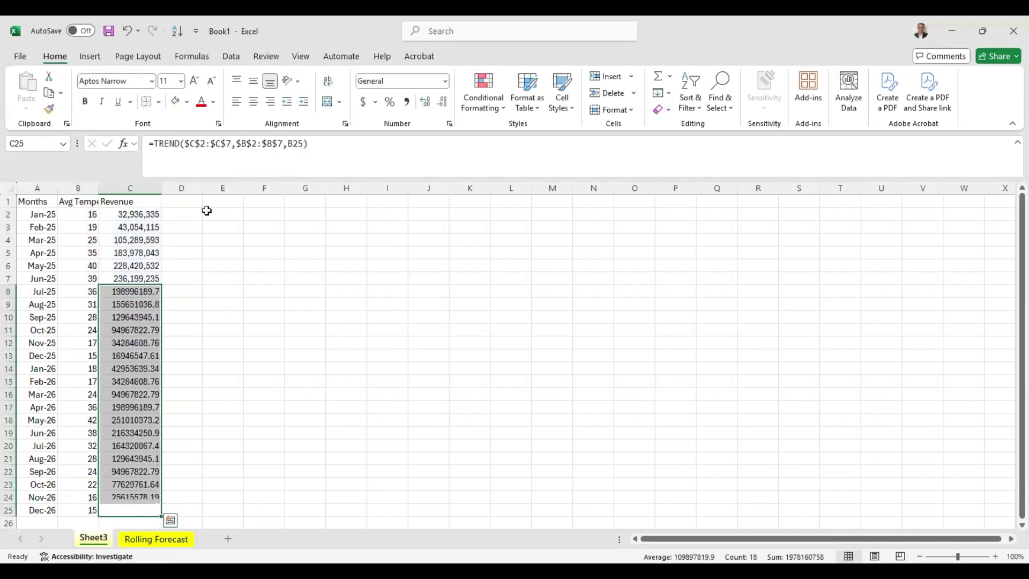
Format the forecast revenue in C8:C25 with thousands separators, no decimals and a light yellow fill
key("ctrl+q")
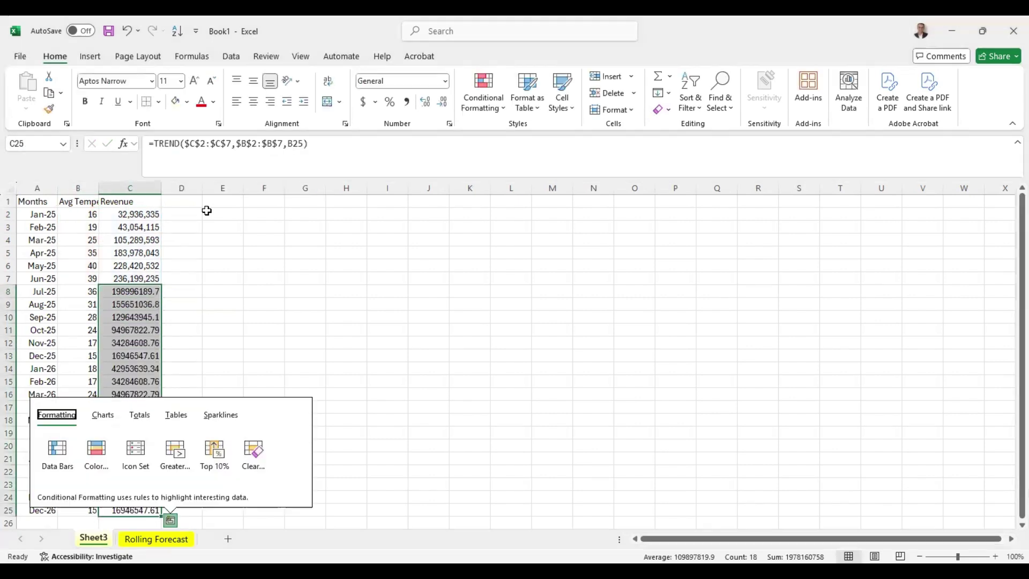
key("ctrl+shift+1")
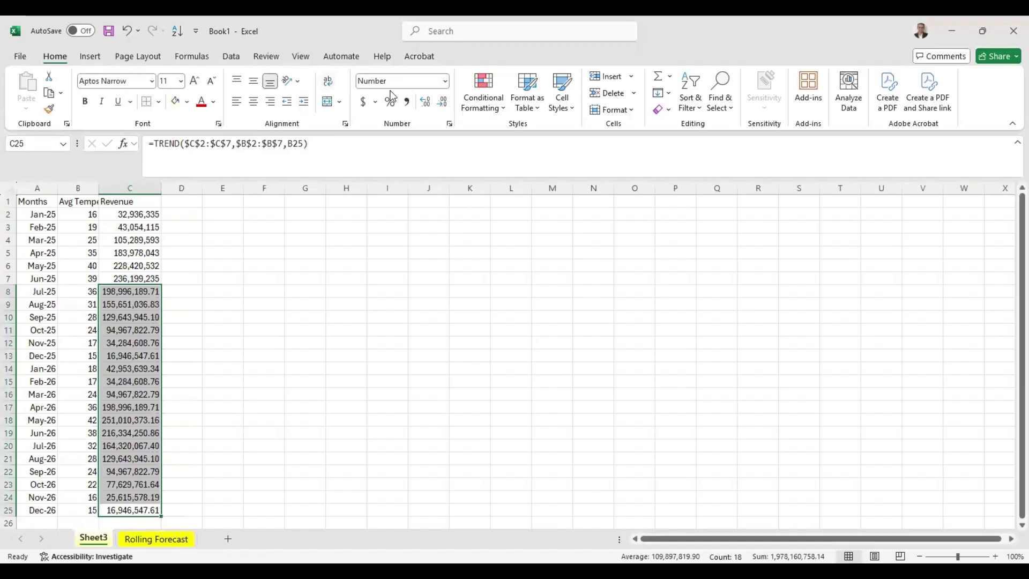
left_click(442, 103)
left_click(443, 103)
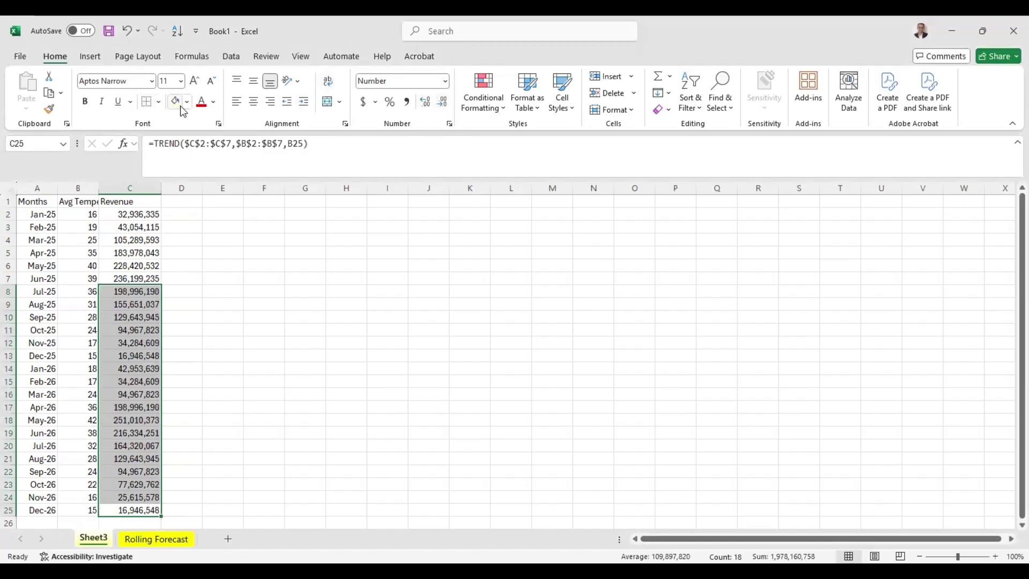
key("Right")
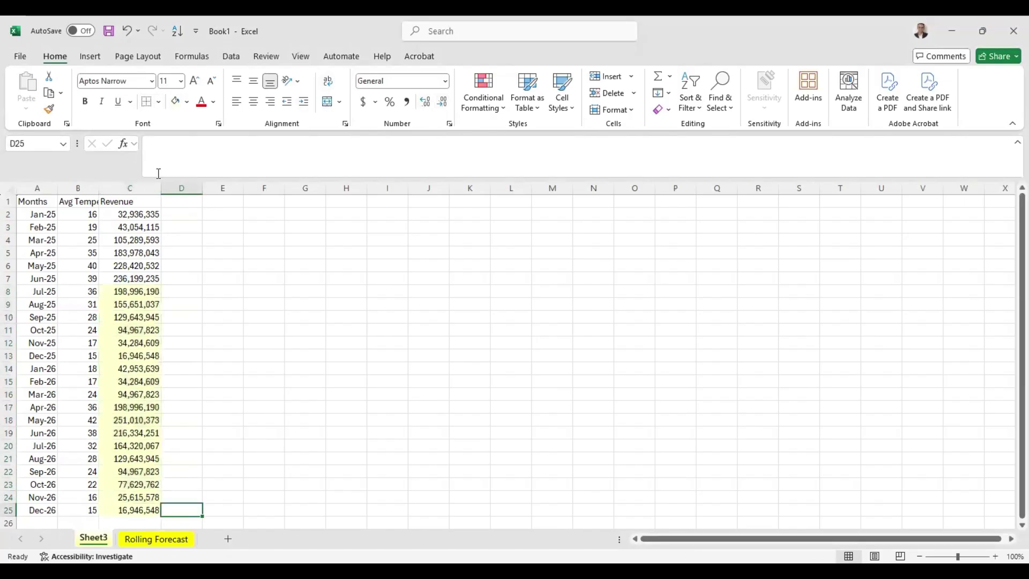
key("ctrl+Up")
key("Down")
key("Down")
key("Down")
key("Down")
key("Down")
key("Down")
key("Down")
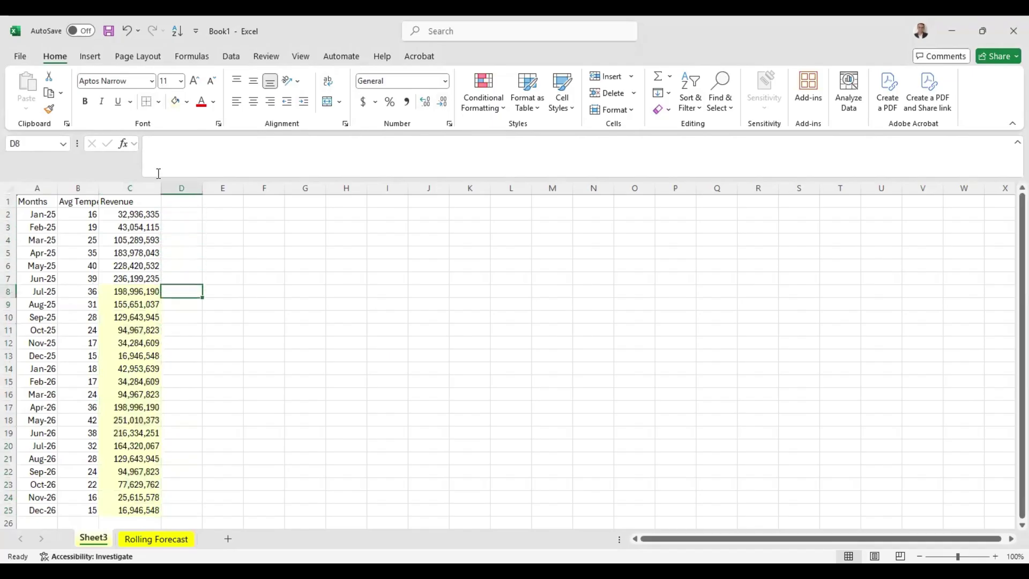
In the Rolling Forecast sheet, link the Jul-25 to Dec-26 revenue in V3:AM3 to the Sheet3 revenue from C8 onward
key("ctrl+Page_Down")
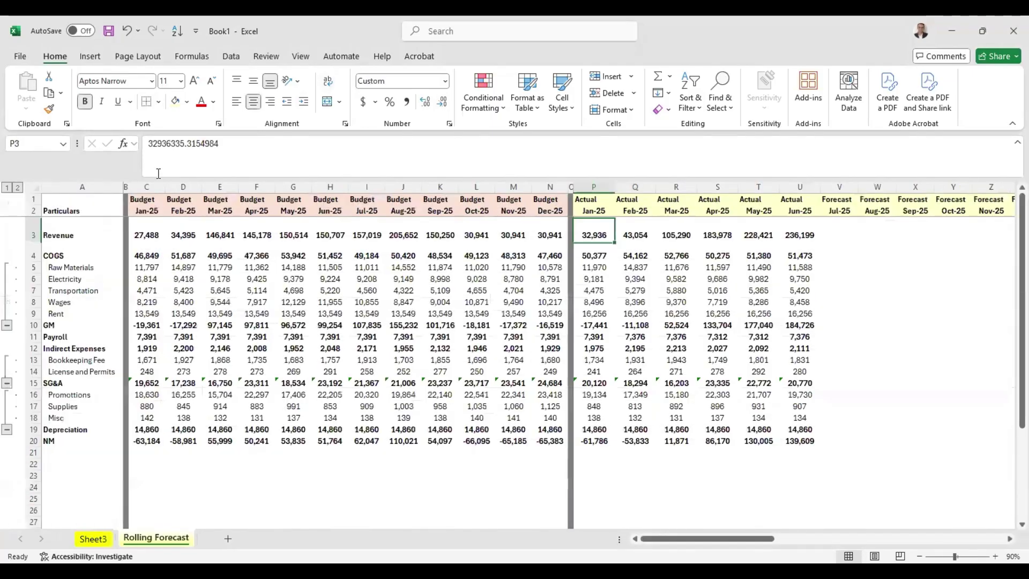
key("Right")
key("Right")
key("Right")
key("Right")
key("Right")
key("Right")
type("=")
key("ctrl+Page_Up")
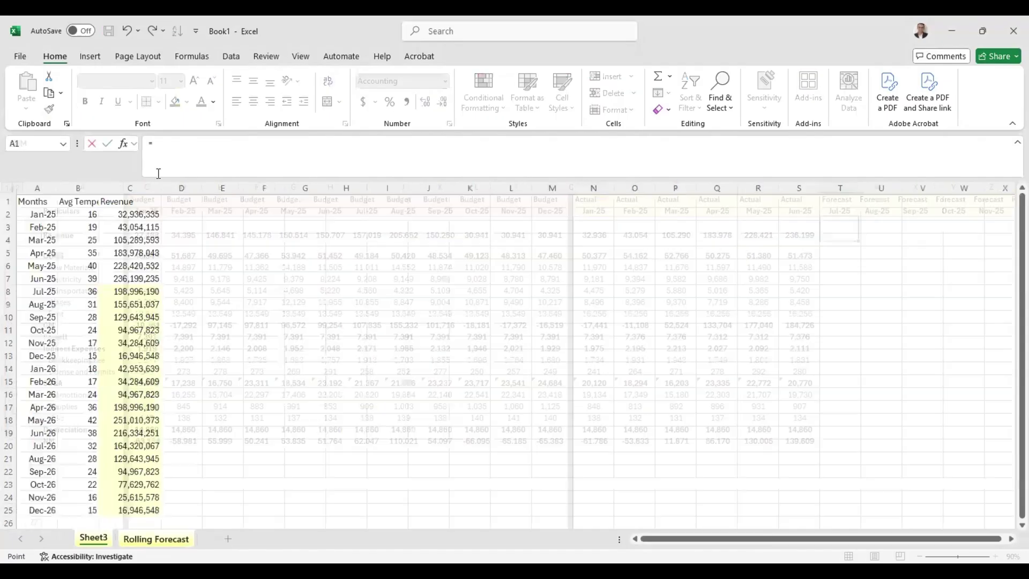
left_click(122, 289)
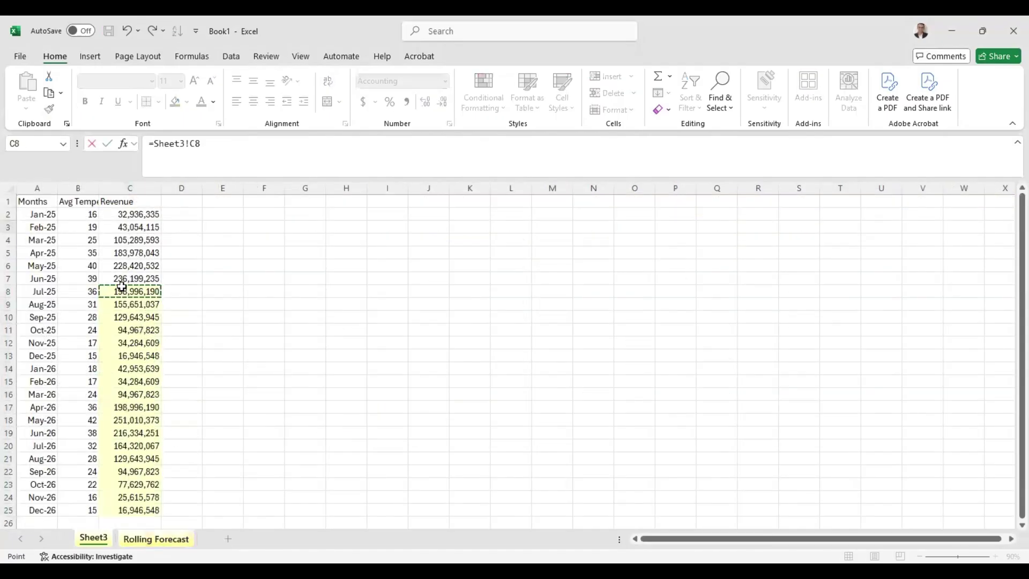
key("Return")
key("Right")
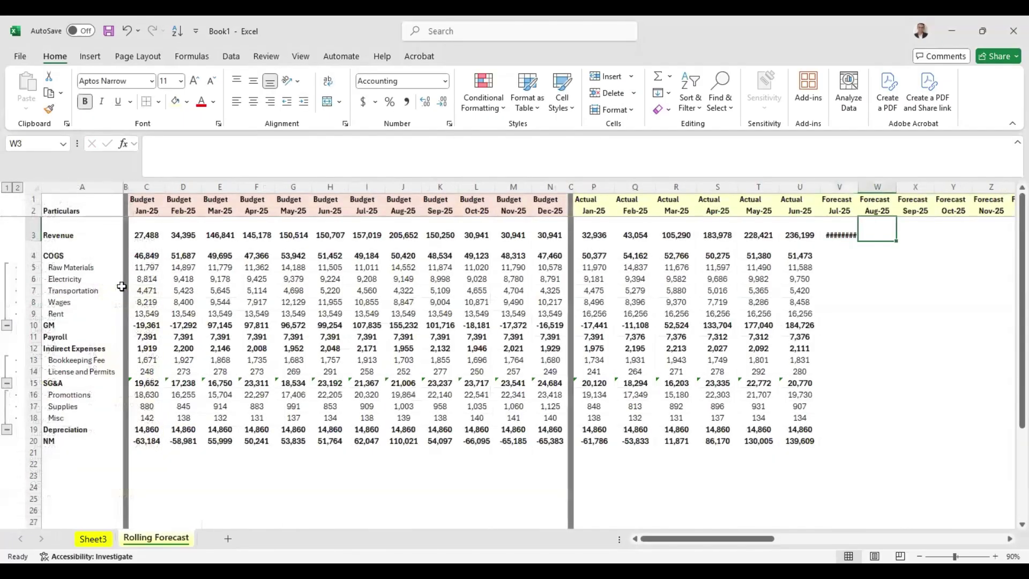
type("=")
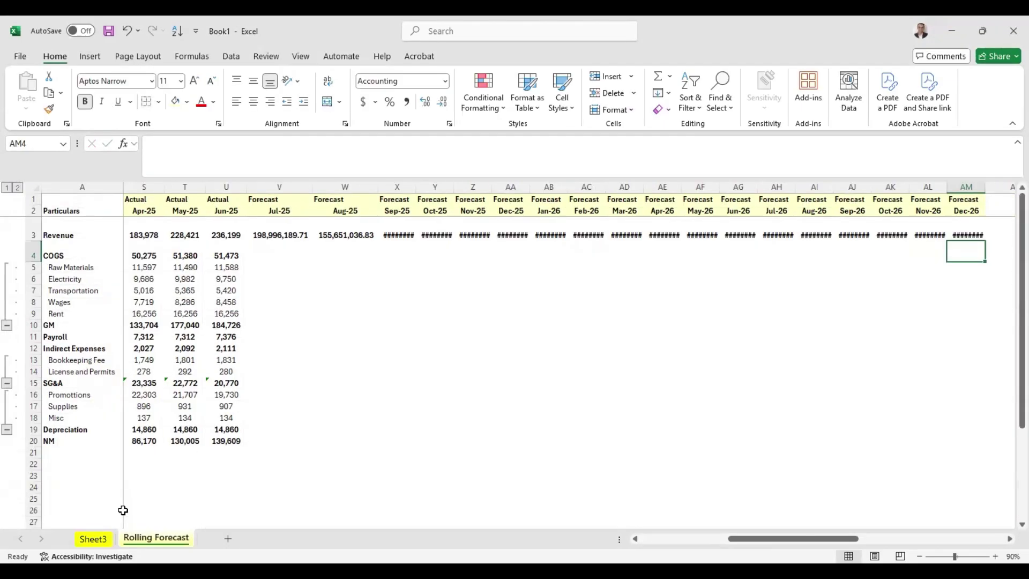
AutoFit the widths of the forecast columns from Jul-25 to Dec-26 to the revenue values in V3:AM3
key("Left")
key("Left")
key("Left")
key("Left")
key("Left")
key("Left")
key("Left")
key("Left")
key("Left")
key("Left")
key("Left")
key("Left")
key("Left")
key("Left")
key("Left")
key("Left")
key("Left")
key("Left")
key("Up")
key("Up")
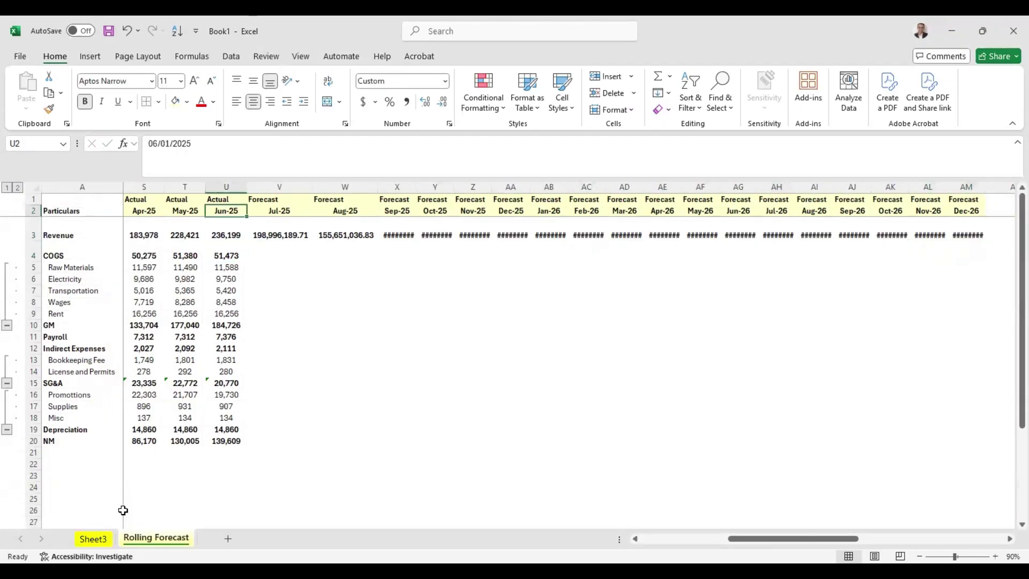
key("Down")
key("Right")
key("shift+ctrl+Right")
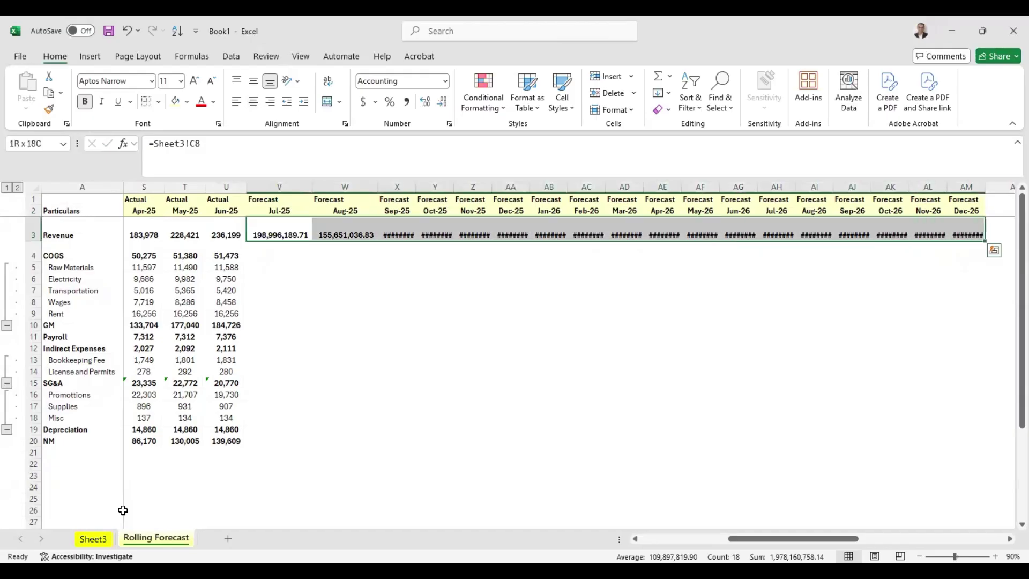
key("alt")
key("h")
key("o")
key("i")
Copy the Jun-25 actual figures from Revenue down to NM in U3:U20
key("Left")
key("shift+ctrl+Down")
key("ctrl+c")
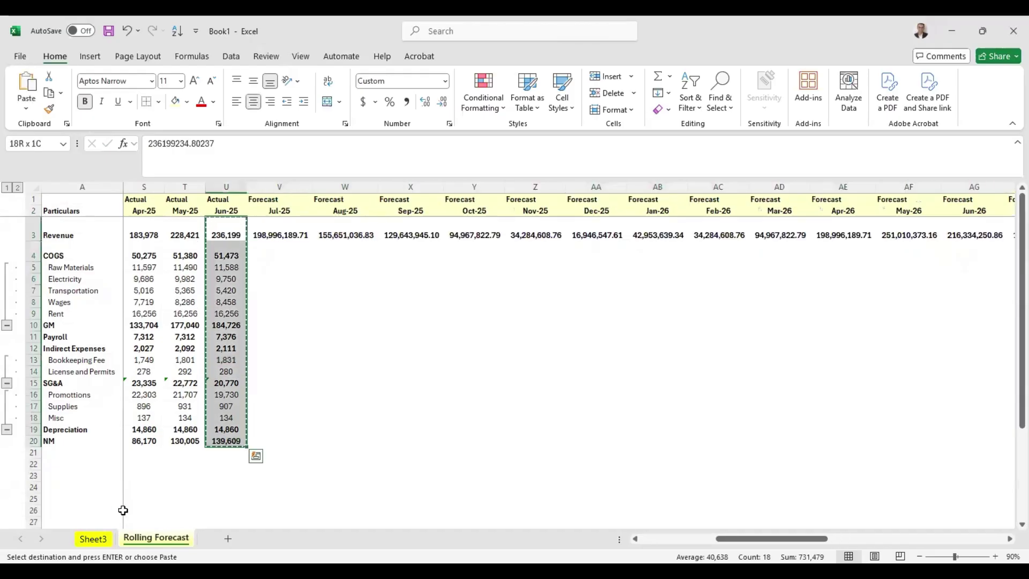
Paste only the formats of the copied Jun-25 column across the forecast columns through Dec-26, rows 3 to 20
key("shift+Right")
key("shift+Right")
key("shift+Right")
key("shift+Right")
key("shift+Right")
key("shift+Right")
key("shift+Right")
key("shift+Right")
key("shift+Right")
key("shift+Right")
key("shift+Right")
key("shift+Right")
key("shift+Right")
key("shift+Right")
key("shift+Right")
key("shift+Right")
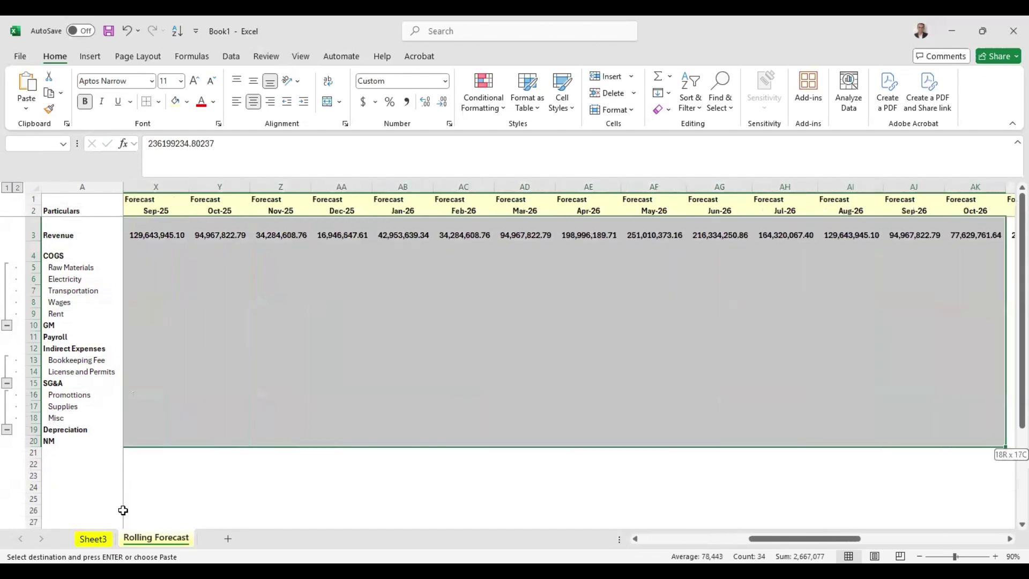
key("shift+Right")
key("shift+Right")
key("shift+Right")
key("shift+Left")
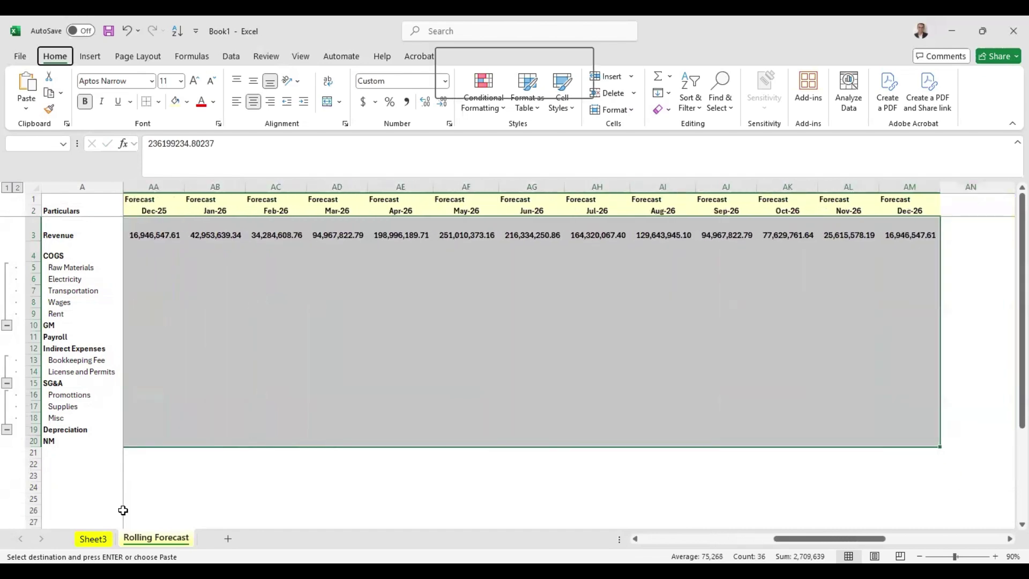
key("ctrl+alt+v")
key("t")
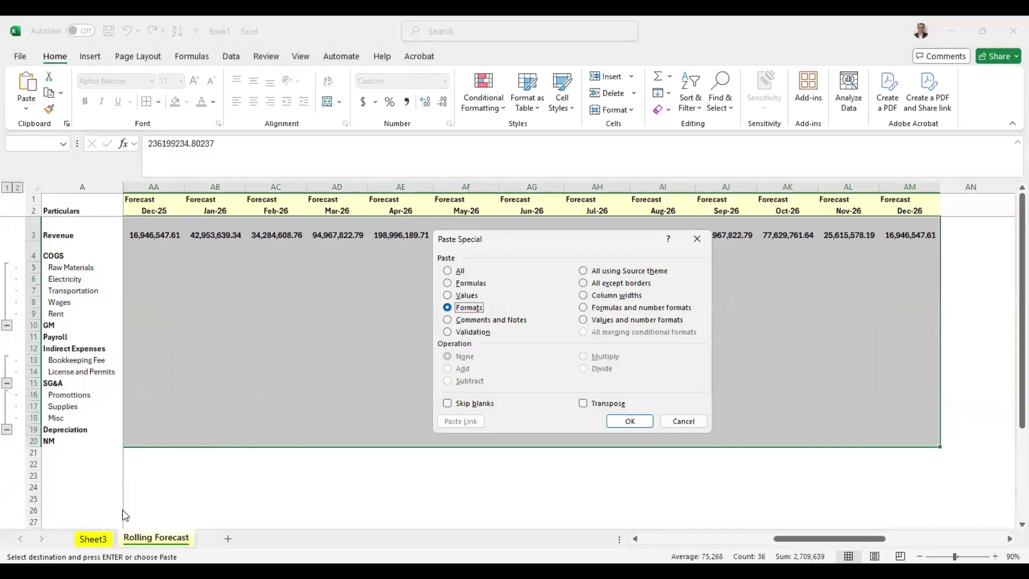
key("Return")
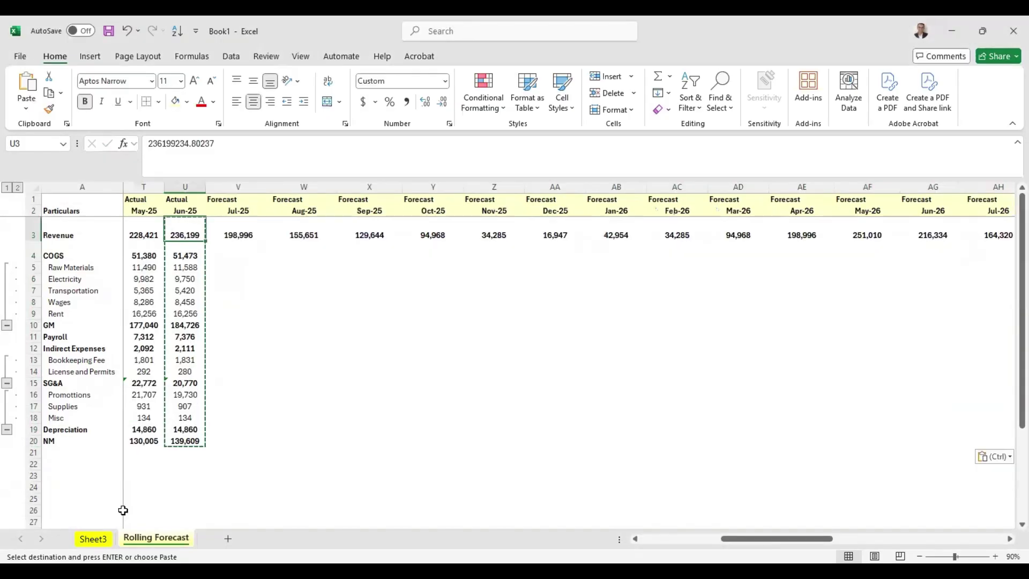
key("Escape")
Examine the forecast revenue row and the budget and actual Raw Materials figures, up to the blank Jul-25 forecast in V5
key("shift+Down")
key("shift+Down")
key("shift+Down")
key("shift+Down")
key("shift+Down")
key("shift+Down")
key("shift+Down")
key("shift+Down")
key("shift+Down")
key("shift+Down")
key("shift+Down")
key("shift+Down")
key("shift+Down")
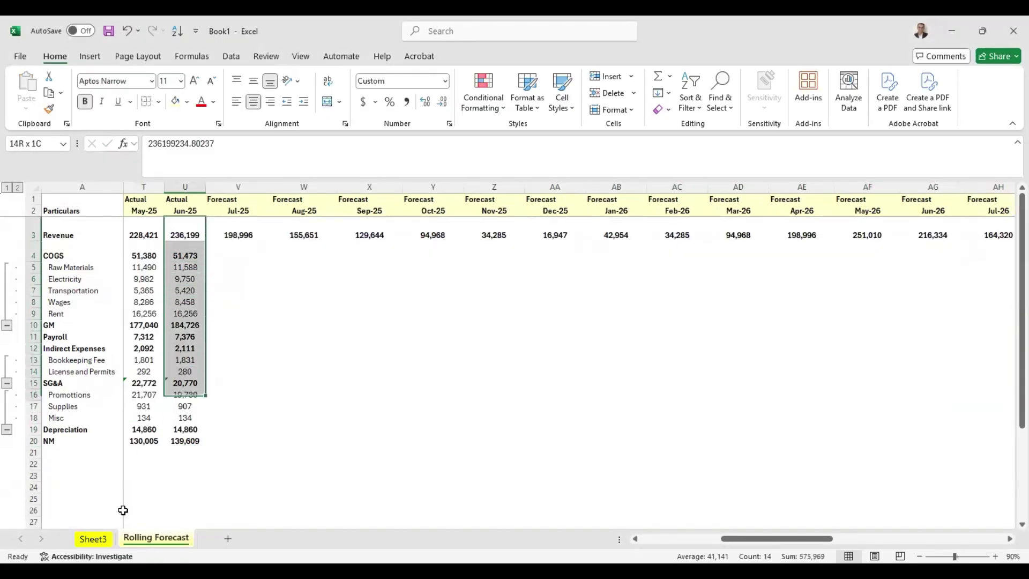
key("shift+Down")
key("Right")
key("Right")
key("Right")
key("Right")
key("Right")
key("Right")
key("Right")
key("Right")
key("Right")
key("Right")
key("Right")
key("Left")
key("Left")
key("Left")
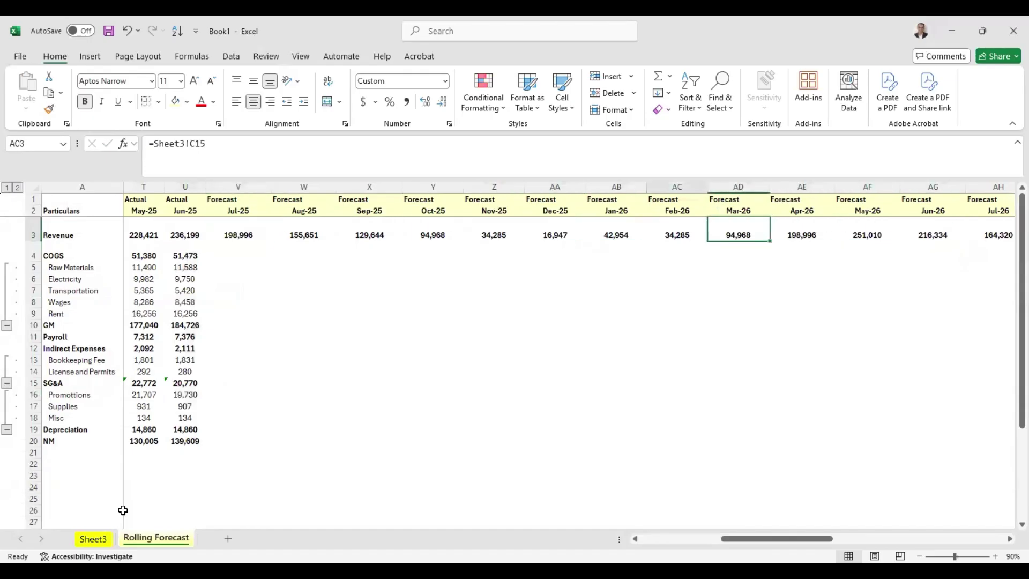
key("Left")
key("Left")
key("Left")
key("Left")
key("Left")
key("Left")
key("Left")
key("Left")
key("Left")
key("Left")
key("Left")
key("Left")
key("Left")
key("Left")
key("Left")
key("Left")
key("Left")
key("Left")
key("Down")
key("Down")
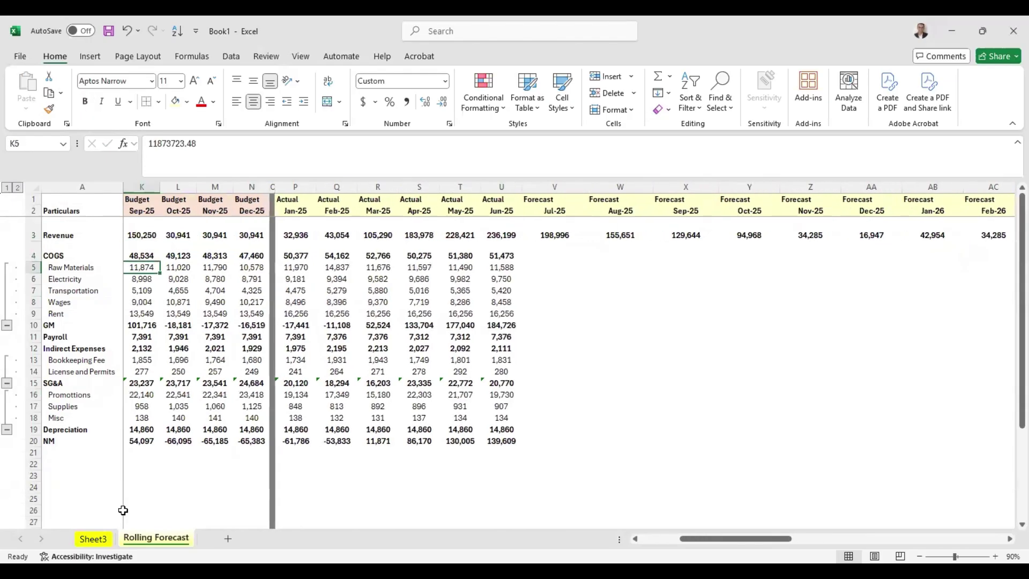
key("Right")
key("Right")
key("Right")
key("Right")
key("Right")
key("Right")
key("Right")
key("Right")
key("Right")
key("Right")
key("Right")
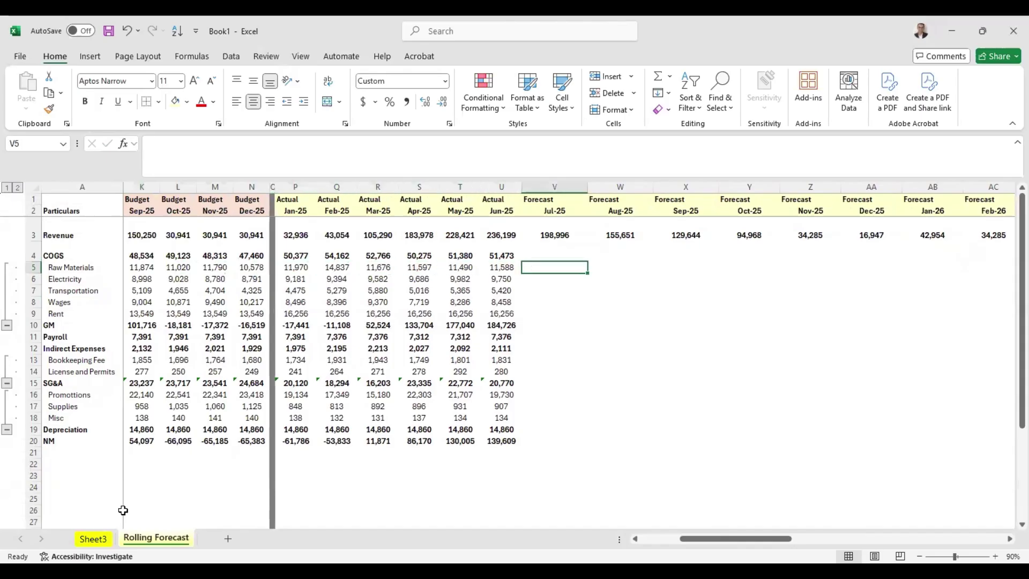
Insert a blank column at P, between the grey separator after the budget months and the Jan-25 actuals
key("Up")
key("Up")
key("Up")
key("Up")
key("Left")
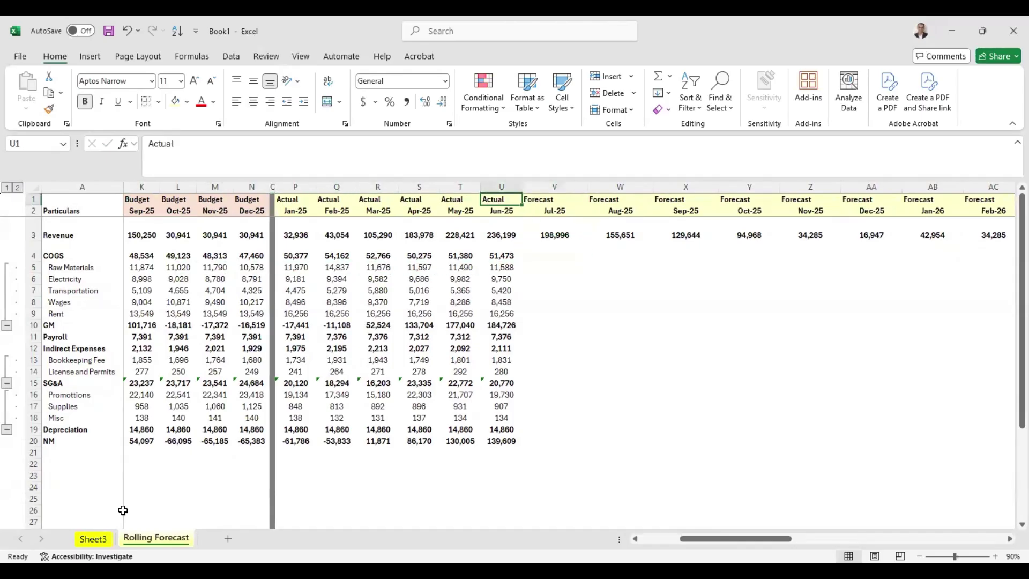
key("ctrl+Left")
key("ctrl+Left")
key("ctrl+Left")
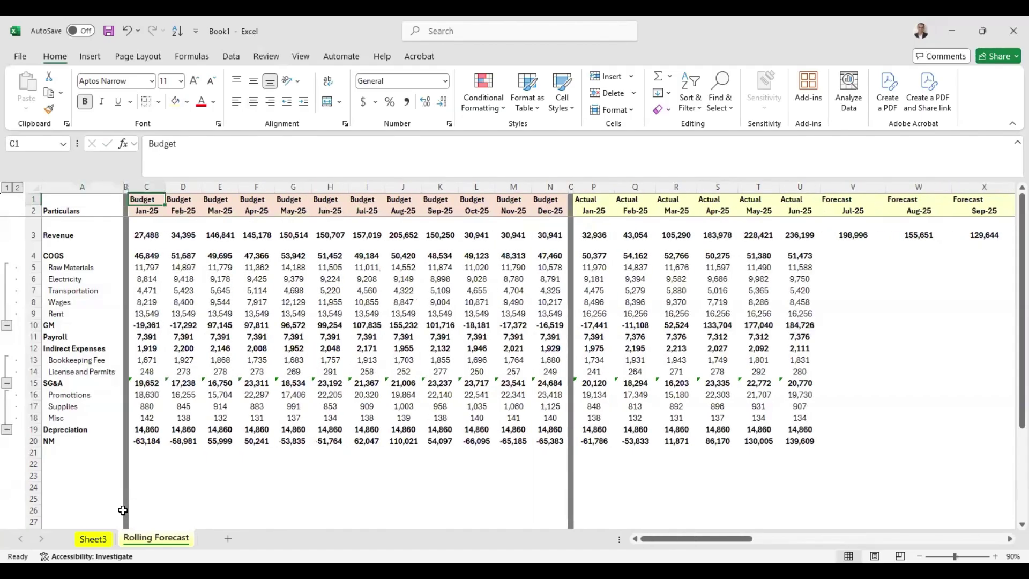
key("Left")
key("Right")
key("Right")
key("Right")
key("Right")
key("Right")
key("Right")
key("Right")
key("Right")
key("Right")
key("Right")
key("Right")
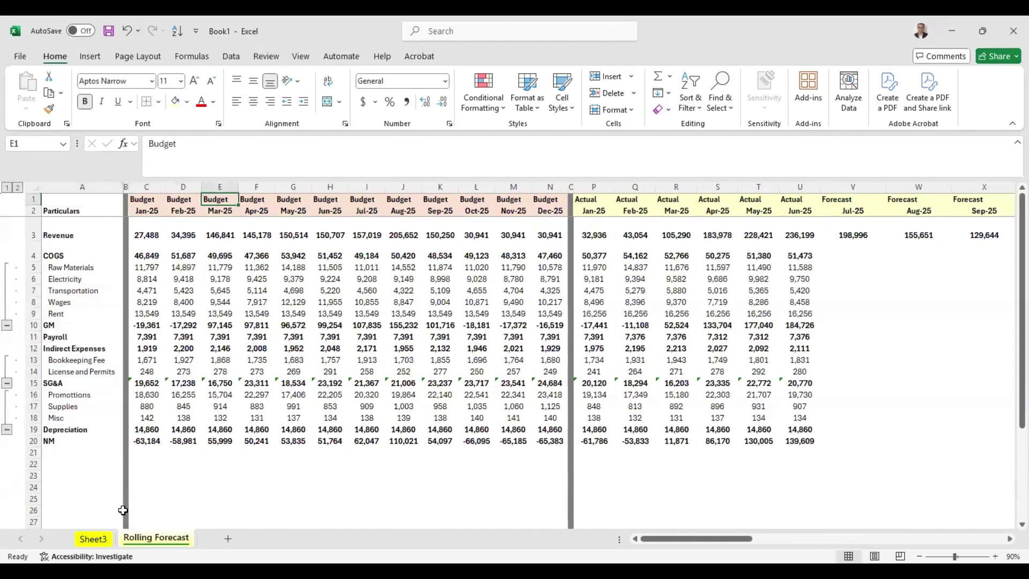
key("Left")
key("Home")
key("Right")
key("Right")
key("Right")
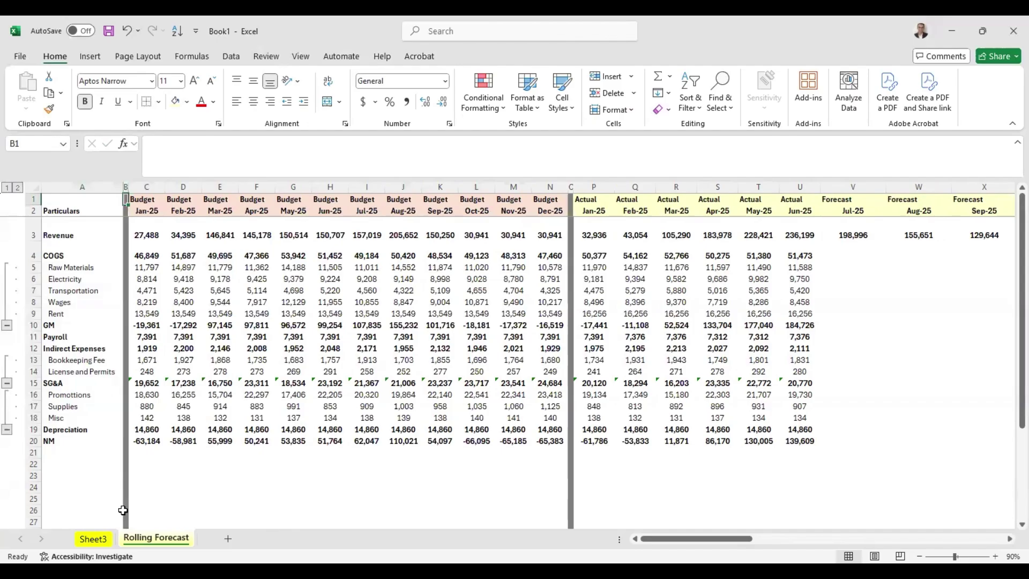
key("Right")
key("Right")
key("ctrl+space")
key("ctrl+shift+plus")
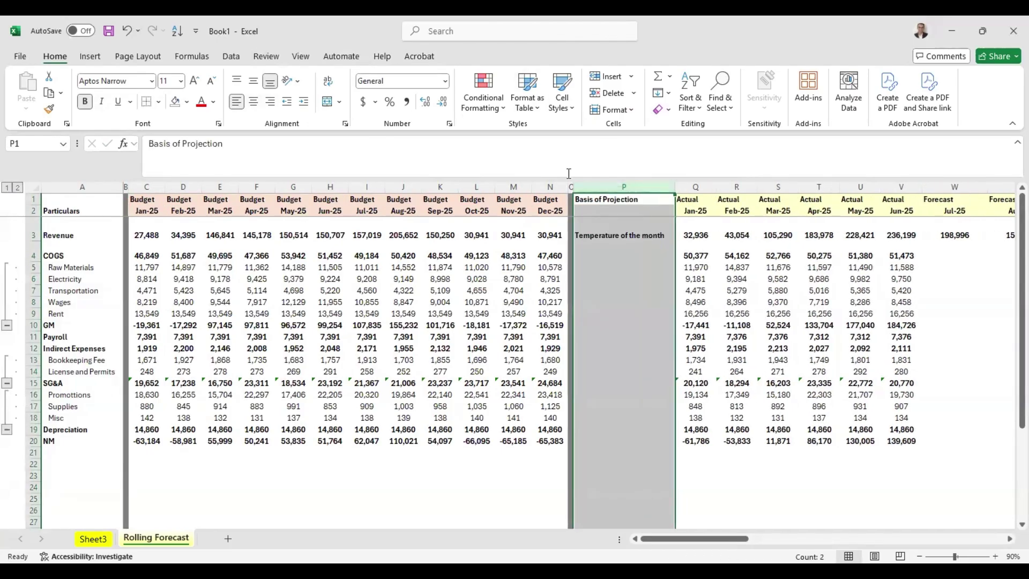
Examine the Jan-25 to Jun-25 actual revenue and Raw Materials figures beside the Basis of Projection column
left_click(605, 267)
scroll(605, 267, "right", 3)
key("Right")
key("Right")
key("Right")
key("Right")
key("Up")
key("Up")
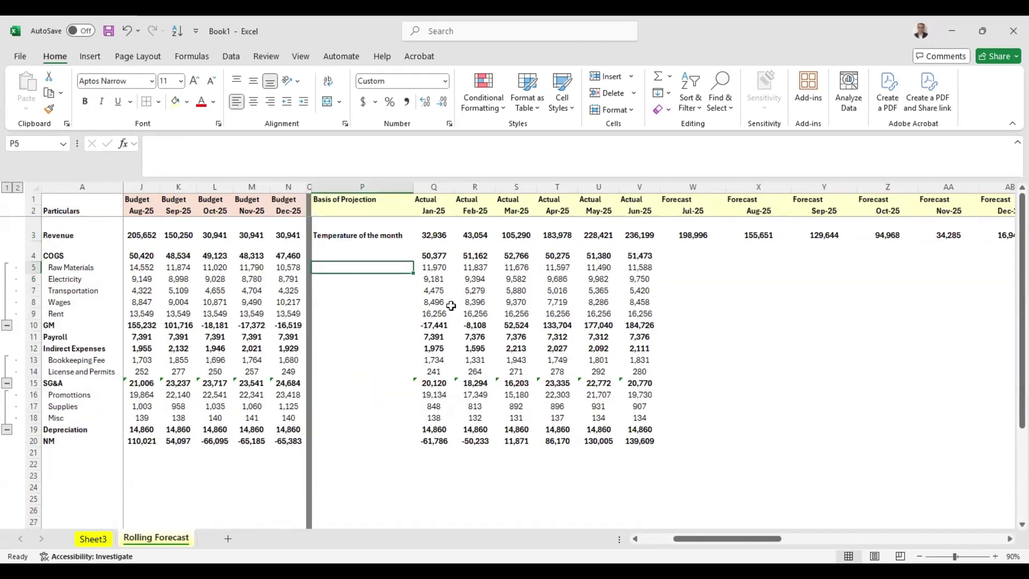
key("Up")
key("Up")
key("Down")
key("Down")
Start a FORECAST.ETS formula in W5 for Jul-25 Raw Materials, with the month in W2 as target date
key("Right")
key("Right")
key("Right")
key("Right")
key("Right")
key("Right")
key("Right")
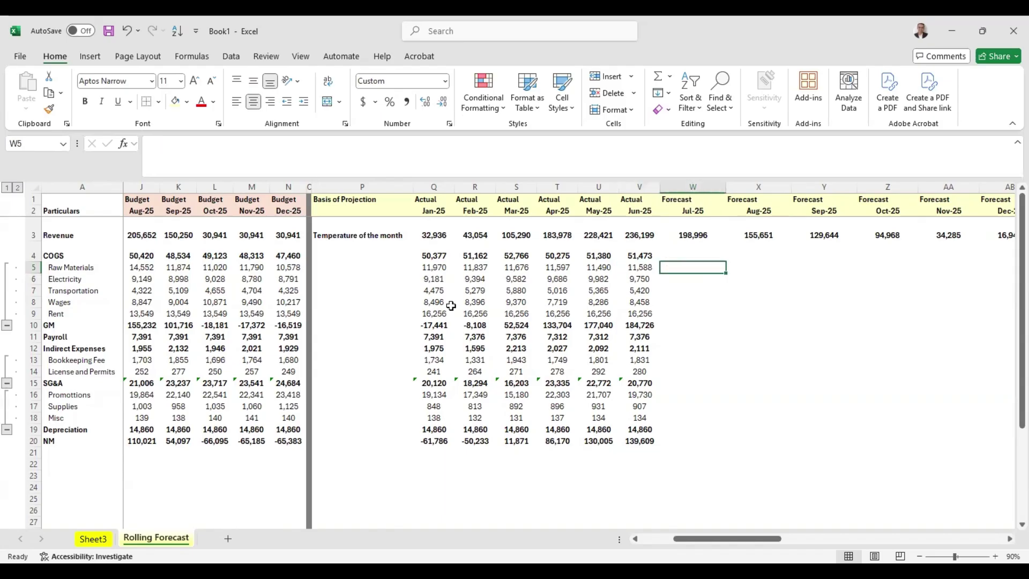
type("=")
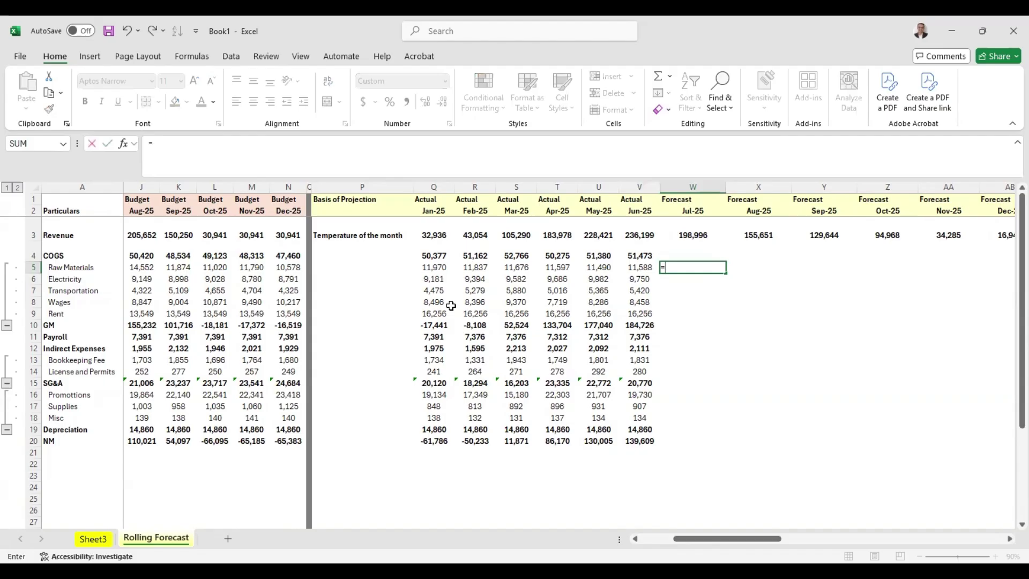
type("FORECAST.ETS(")
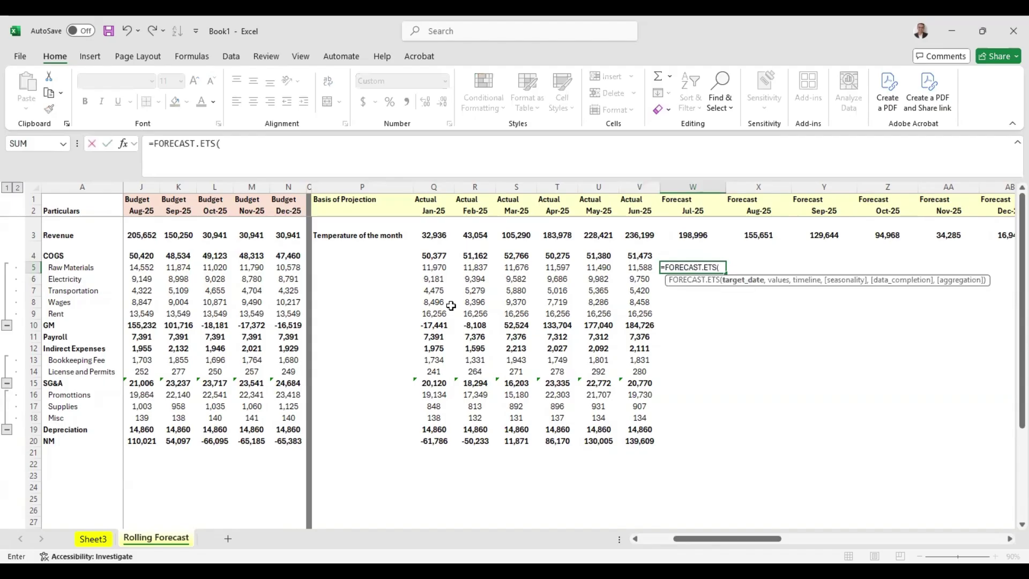
key("Up")
key("Up")
key("Up")
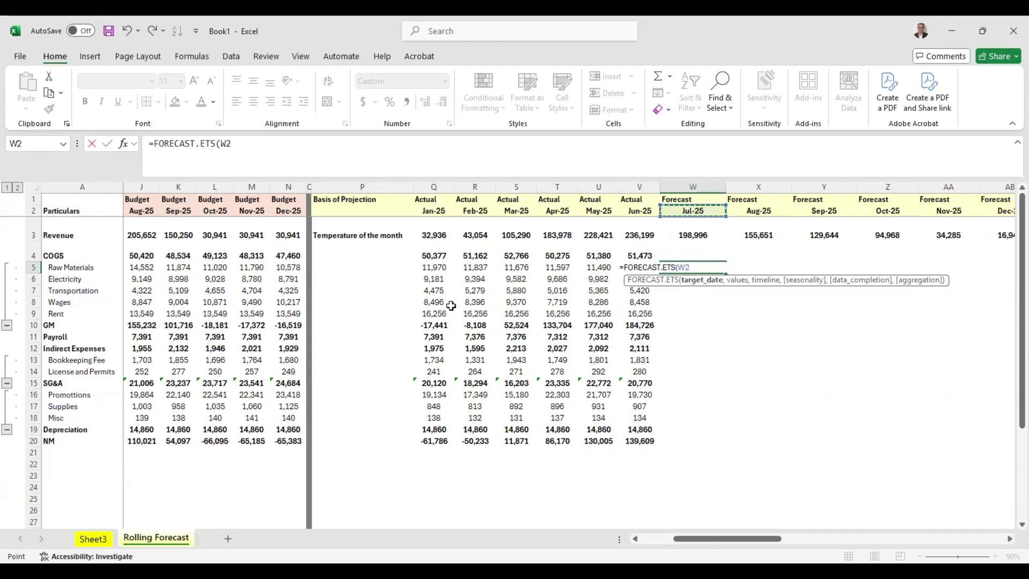
Use the Jan-25 to Jun-25 Raw Materials actuals, Q5:V5, as the formula's values argument
type(",")
key("Left")
key("Left")
key("Left")
key("Left")
key("Left")
key("Left")
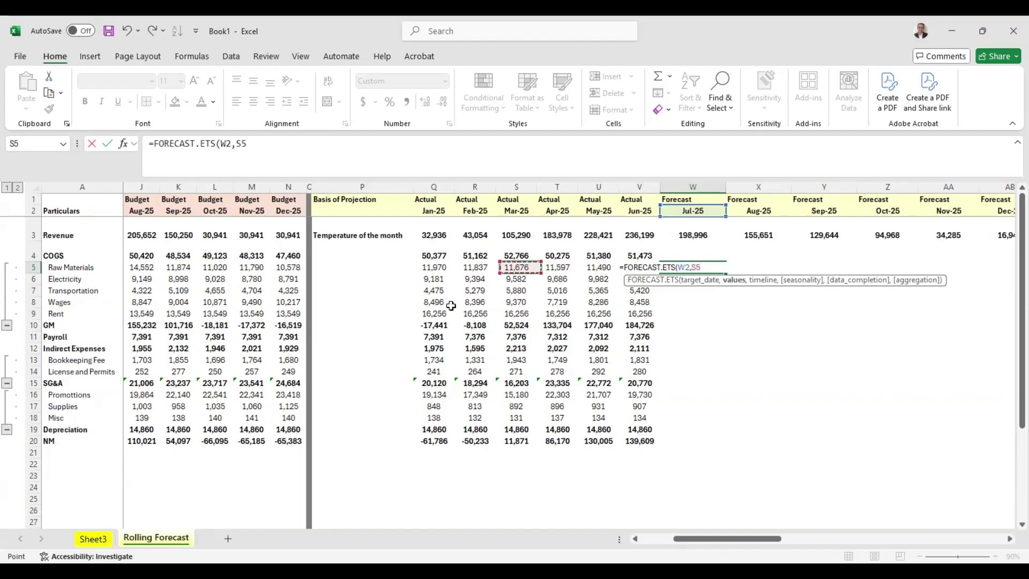
key("shift+Right")
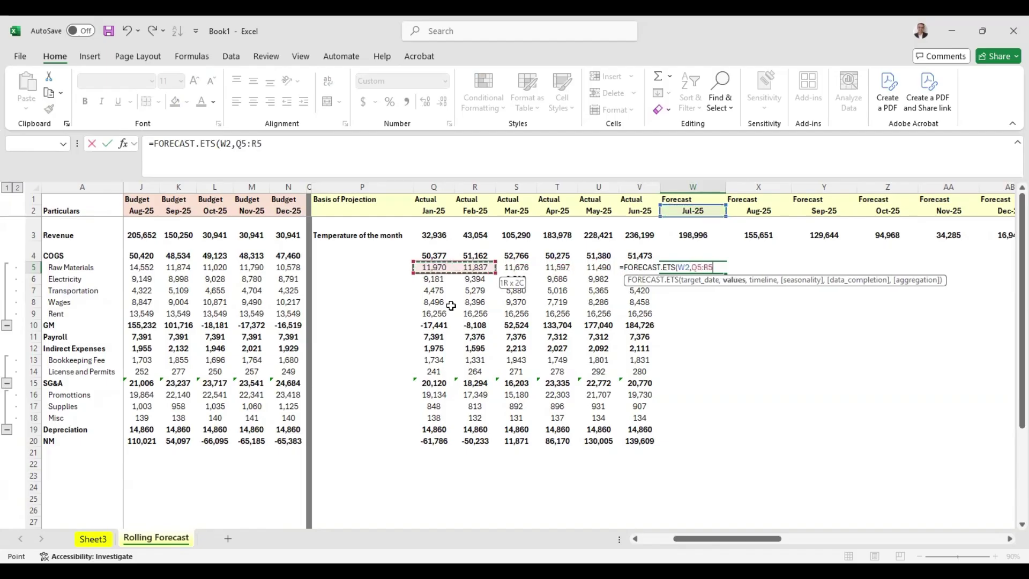
key("shift+Right")
key("shift+Right")
key("shift+Right")
Use the actual month headers Q2:V2 as the timeline and enter the completed FORECAST.ETS formula in W5
type(",")
key("Up")
key("Up")
key("Up")
key("Left")
key("Left")
key("Left")
key("Left")
key("Left")
key("Left")
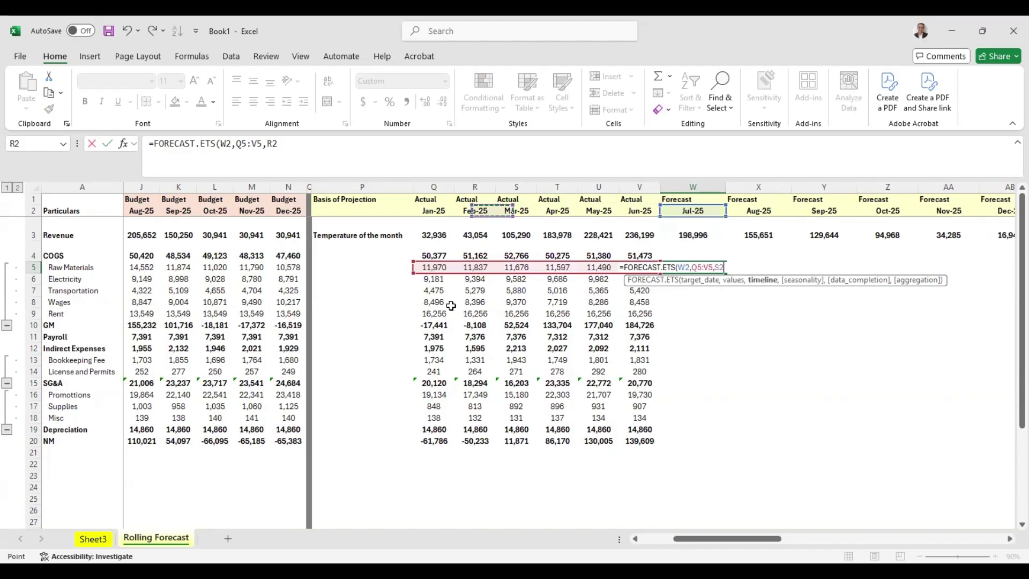
key("shift+Right")
key("shift+Right")
key("shift+Right")
key("shift+Right")
key("shift+Right")
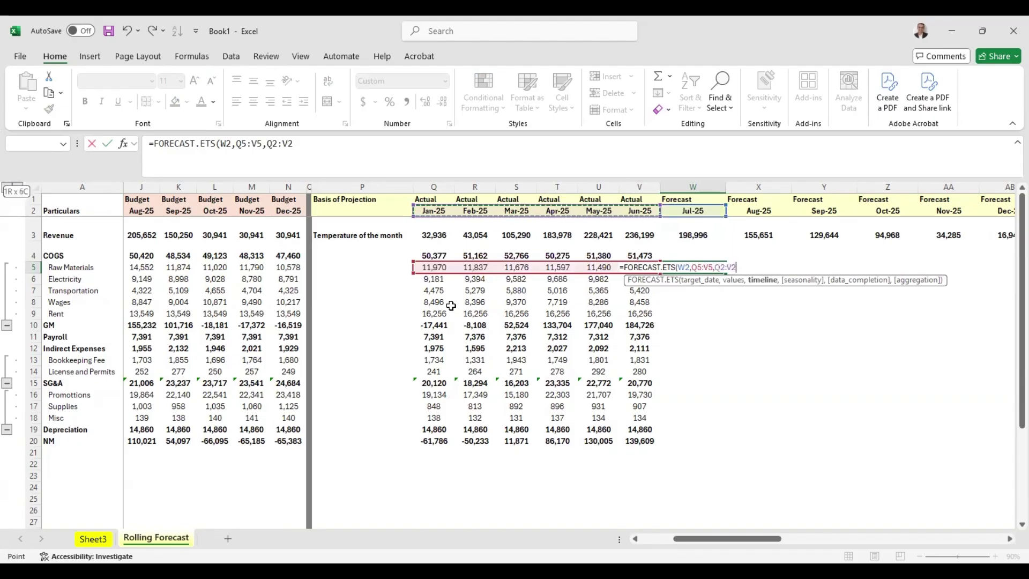
key("ctrl+Return")
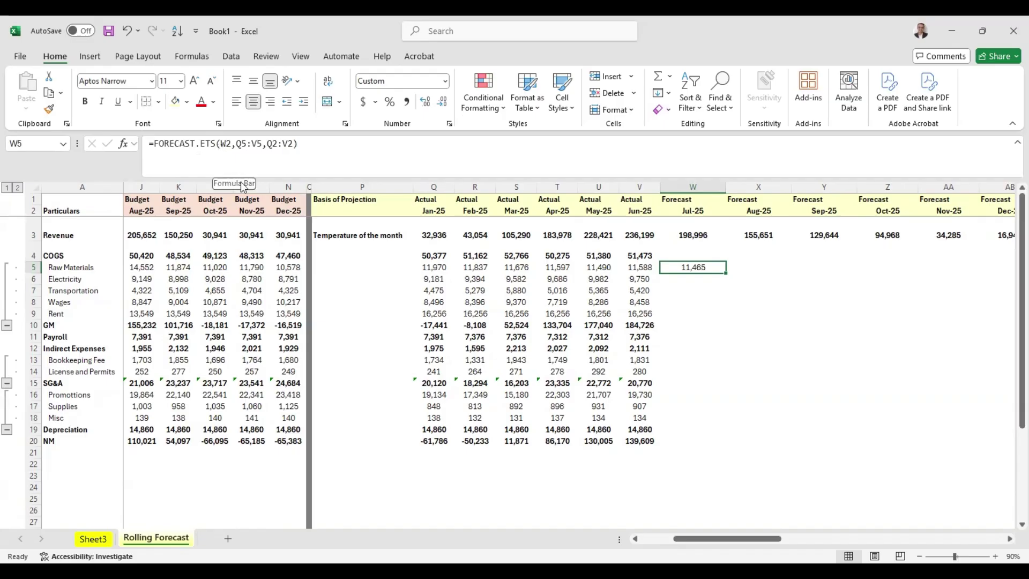
Lock the starting columns in the W5 formula so it reads =FORECAST.ETS(W2,$Q5:V5,$Q2:V2)
left_click(237, 146)
type("$")
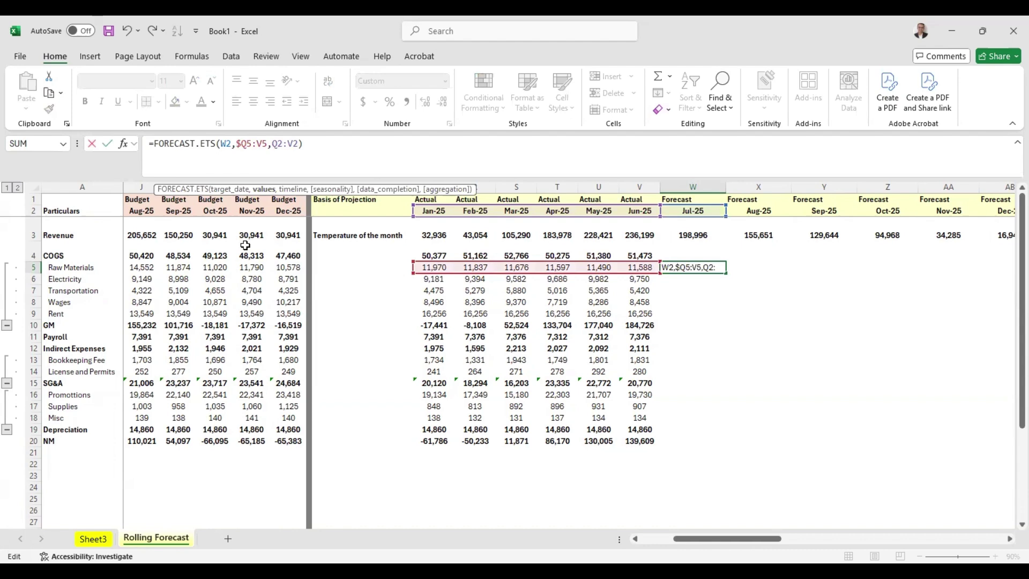
key("Right")
key("Right")
key("Right")
key("Right")
key("Right")
key("Right")
type("$")
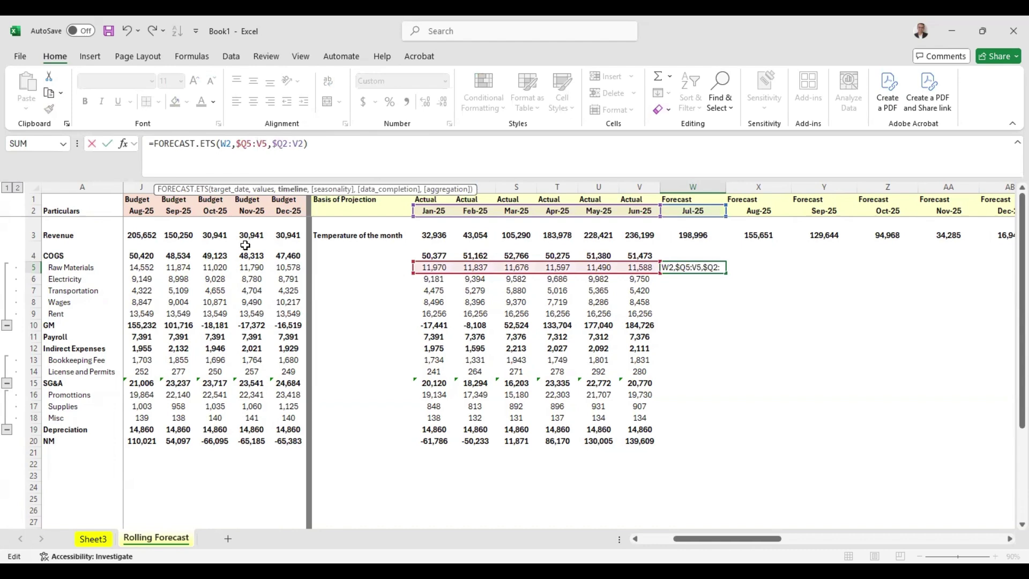
key("ctrl+Return")
Fill the Raw Materials forecast formula from W5 across to Dec-26 in AN5
key("shift+Right")
key("shift+Right")
key("shift+Right")
key("shift+Right")
key("shift+Right")
key("shift+Right")
key("shift+Right")
key("shift+Right")
key("shift+Right")
key("shift+Right")
key("shift+Right")
key("shift+Right")
key("shift+Right")
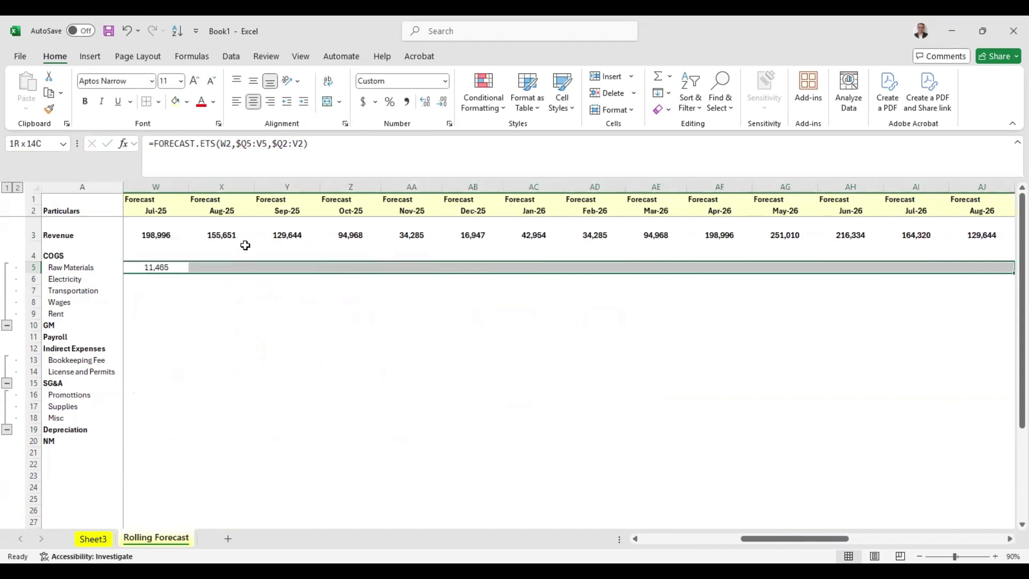
key("shift+Right")
key("shift+Right")
key("shift+Right")
key("shift+Right")
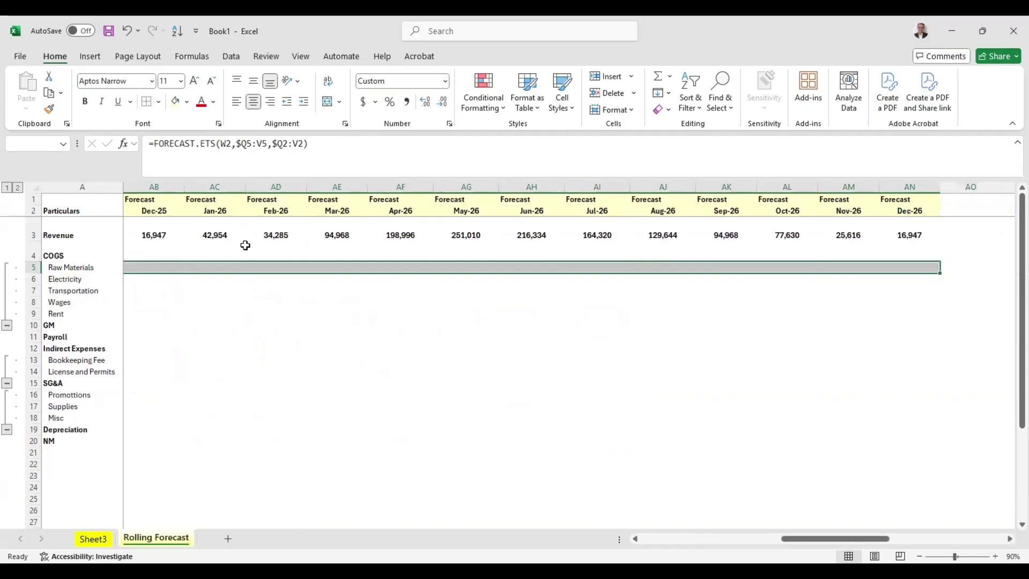
key("ctrl+r")
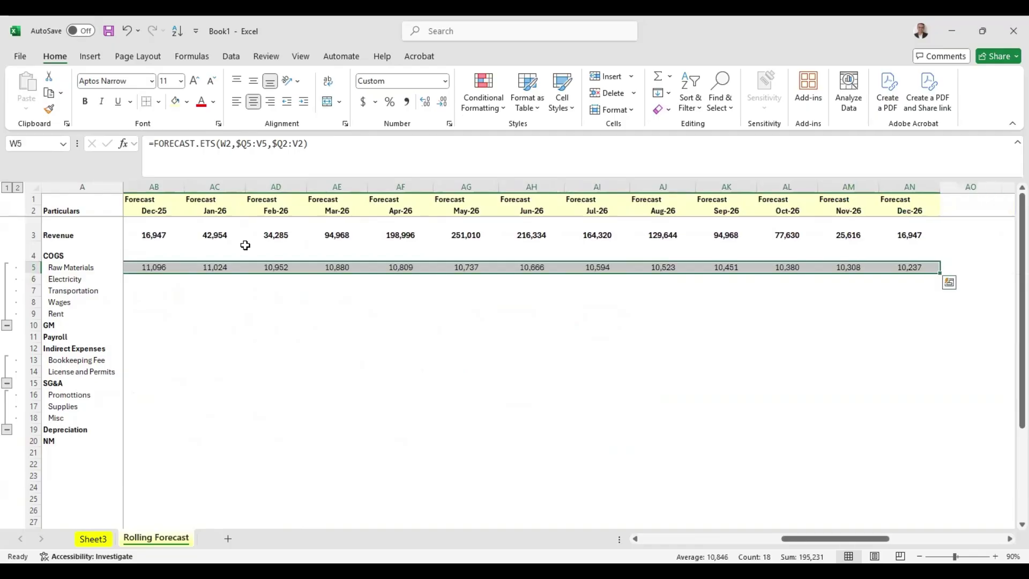
Examine the filled Raw Materials forecasts and the ranges referenced by the Jul-25 formula in W5
key("Left")
key("Right")
key("Right")
key("Left")
key("ctrl+Left")
key("Left")
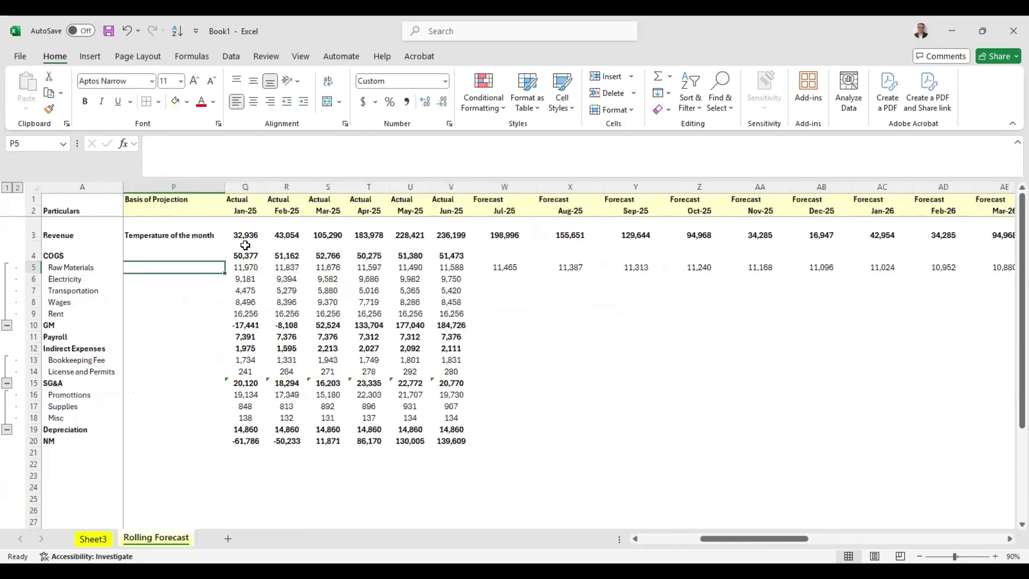
key("Right")
key("Right")
key("Right")
key("Right")
key("Right")
key("Right")
key("Right")
key("F2")
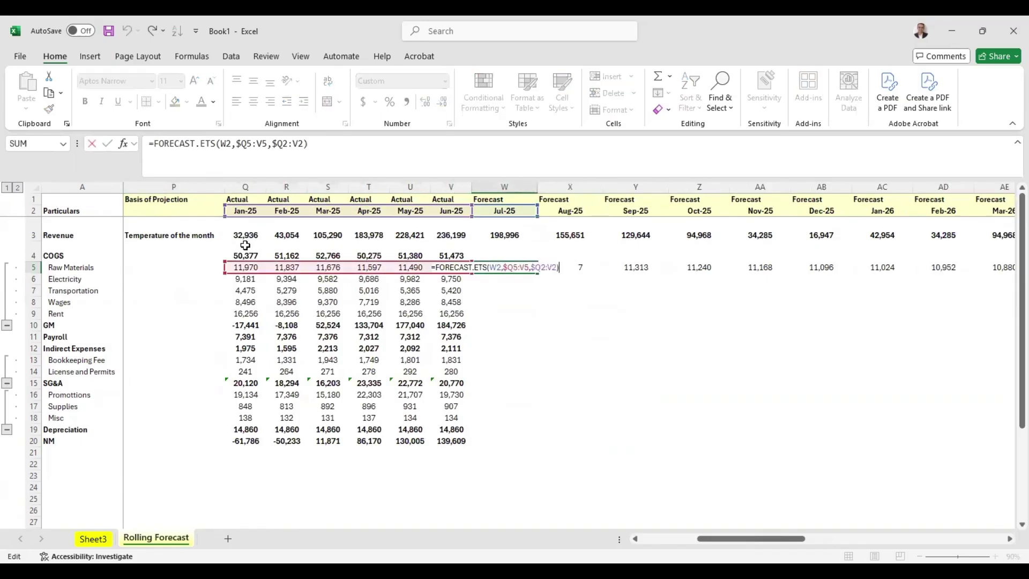
key("Escape")
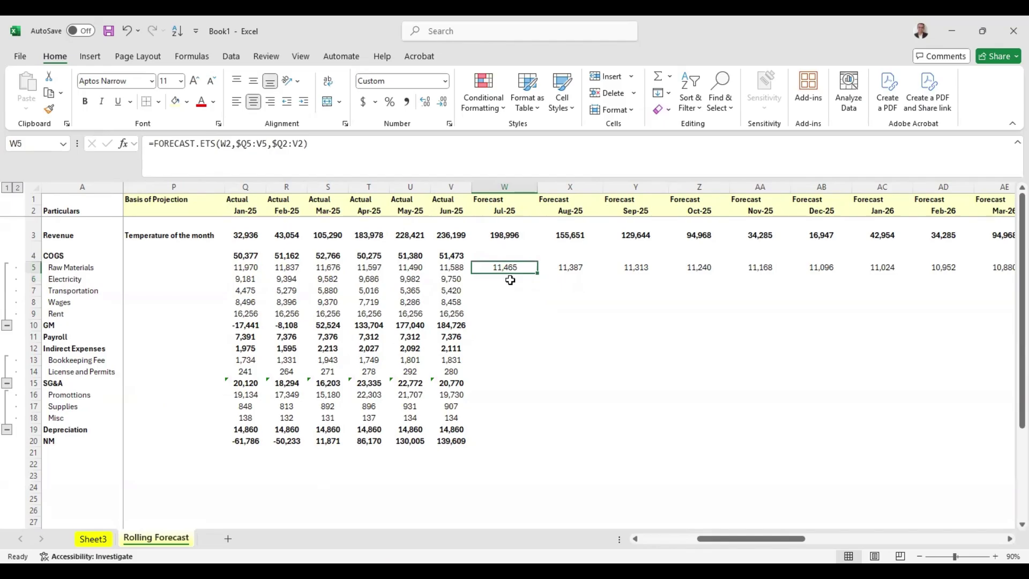
Lock the header row references in W5 so the formula reads =FORECAST.ETS(W$2,$Q5:V5,$Q$2:V$2)
key("F2")
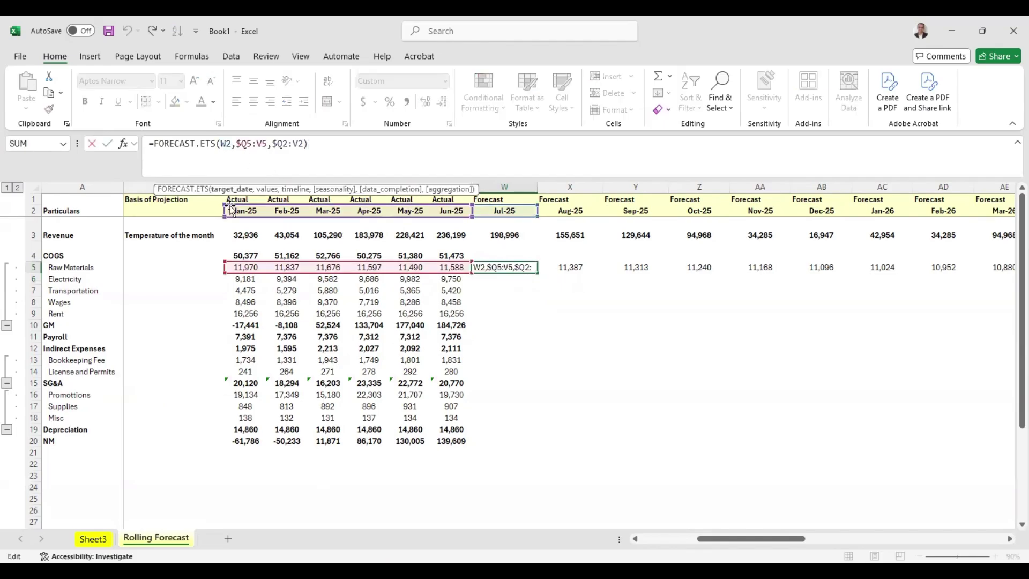
type("$")
key("Right")
key("Right")
key("Right")
key("Right")
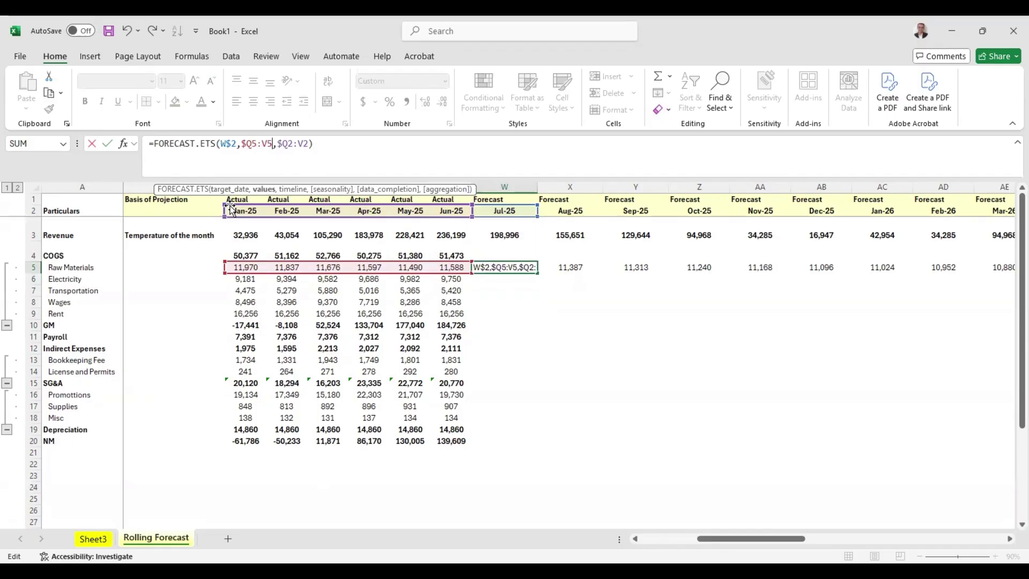
key("Right")
key("Right")
key("Right")
type("$")
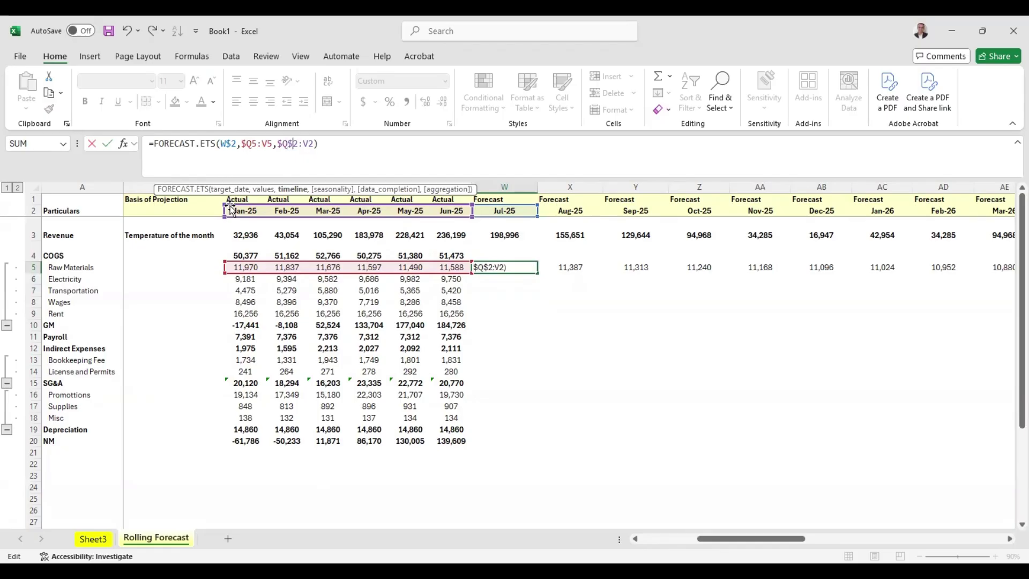
key("Right")
key("Right")
key("Right")
type("$")
key("ctrl+Return")
Fill the W5 formula down through Rent in W9 for the Jul-25 cost forecasts
key("shift+Down")
key("shift+Down")
key("shift+Down")
key("shift+Down")
key("ctrl+d")
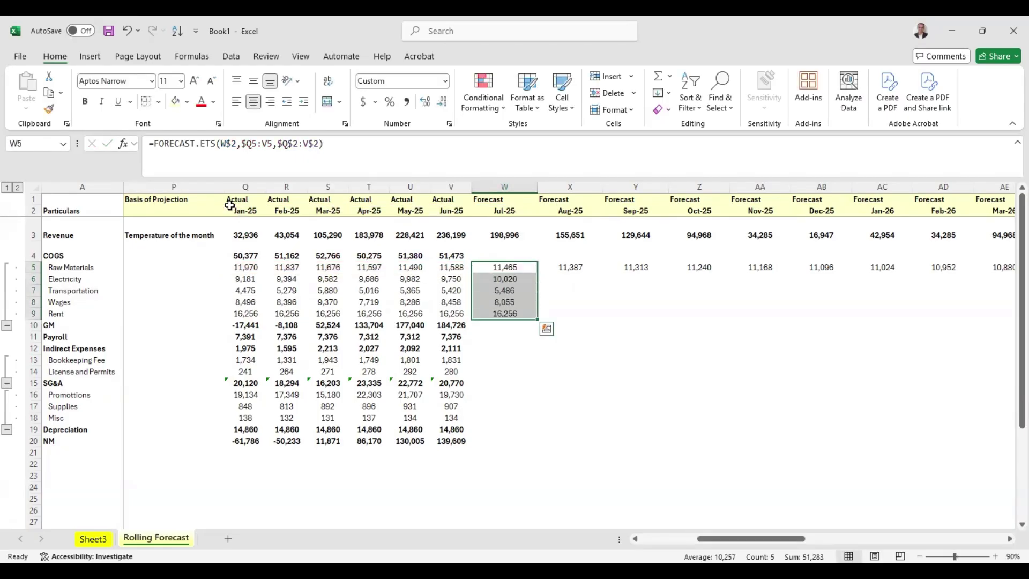
Check the ranges referenced by the Jul-25 formulas for Electricity, Transportation, Wages and Rent in W6:W9
key("Down")
key("F2")
key("Return")
key("F2")
key("Return")
key("F2")
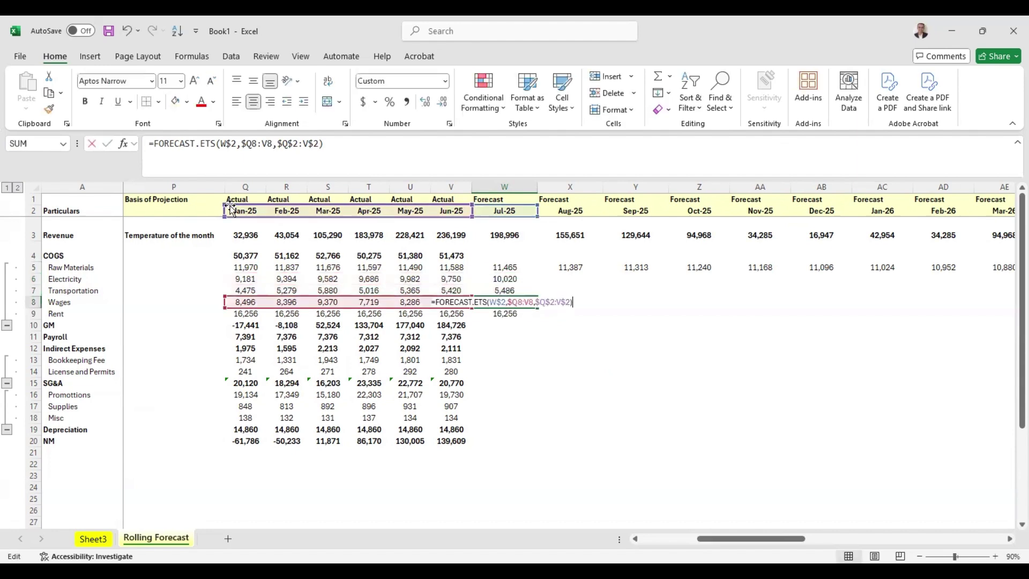
key("Return")
key("F2")
key("Escape")
Fill the Jul-25 formulas for Electricity through Rent, W6:W9, across to Dec-26 in column AN
key("Up")
key("Up")
key("Up")
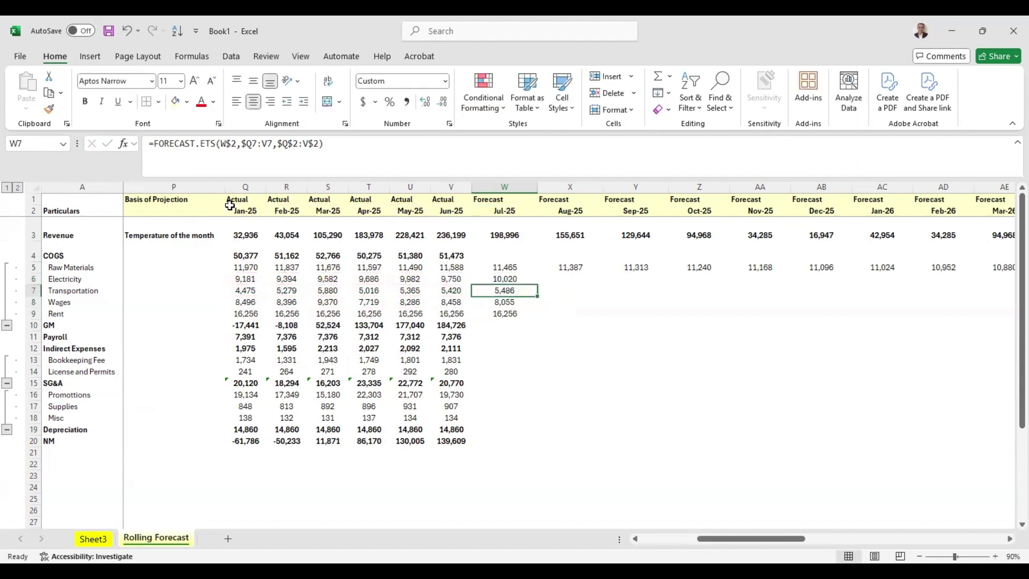
key("shift+Down")
key("shift+Down")
key("shift+Down")
key("shift+Right")
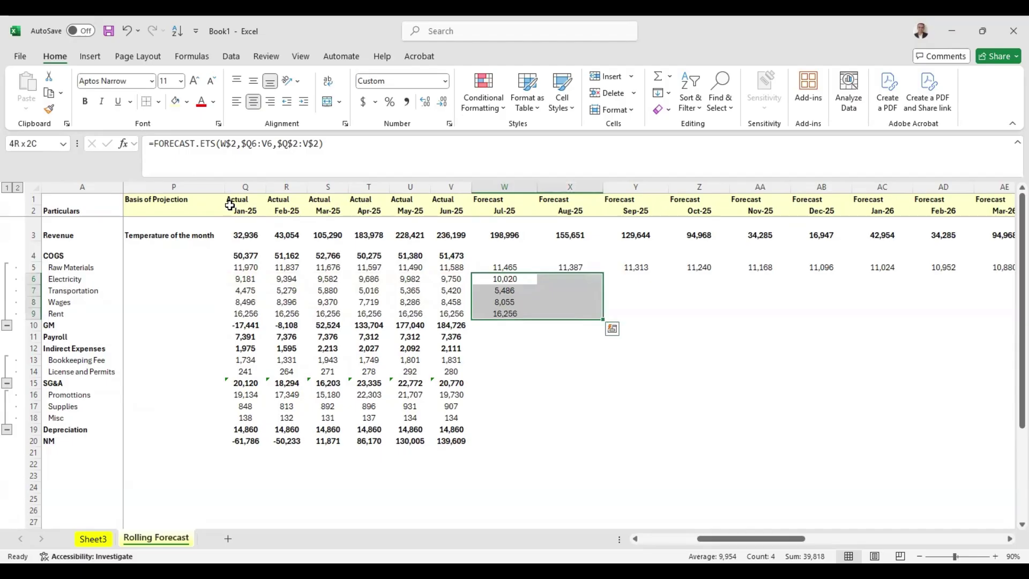
key("ctrl+r")
key("shift+Right")
key("shift+Right")
key("shift+Right")
key("shift+Right")
key("shift+Right")
key("shift+Right")
key("shift+Right")
key("shift+Right")
key("shift+Right")
key("shift+Right")
key("shift+Right")
key("shift+Right")
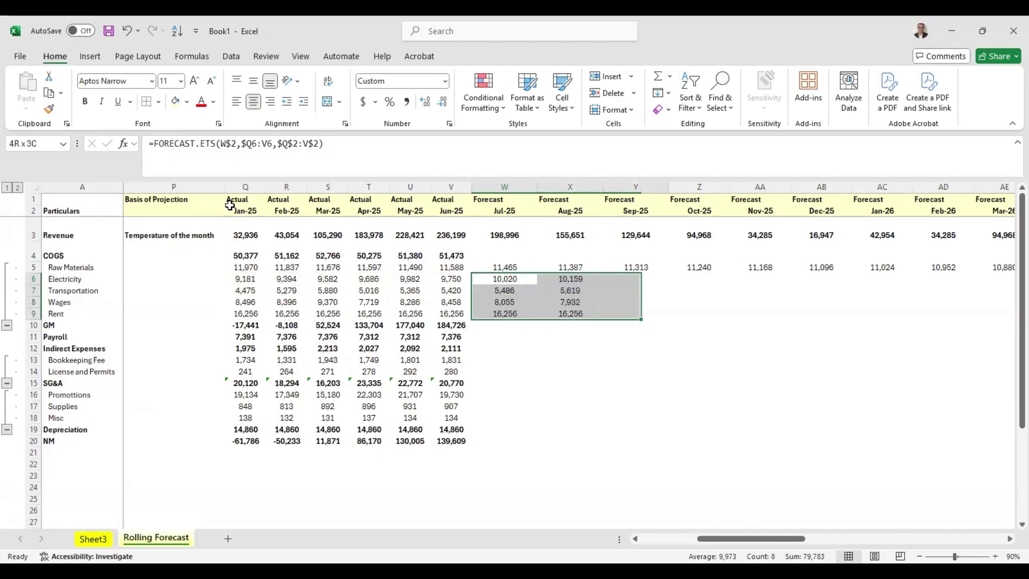
key("shift+Right")
key("shift+Right")
key("shift+Right")
key("shift+Right")
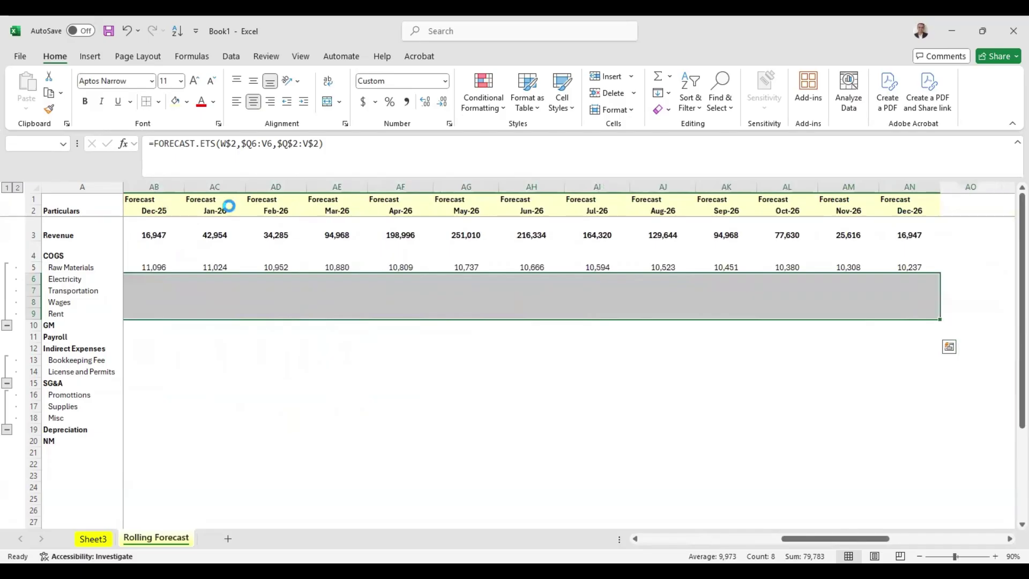
key("ctrl+r")
Enter "Forecast Function" as the basis of projection for Raw Materials in P5
key("Up")
key("Left")
key("Left")
key("Left")
key("Left")
key("Left")
key("Left")
key("Left")
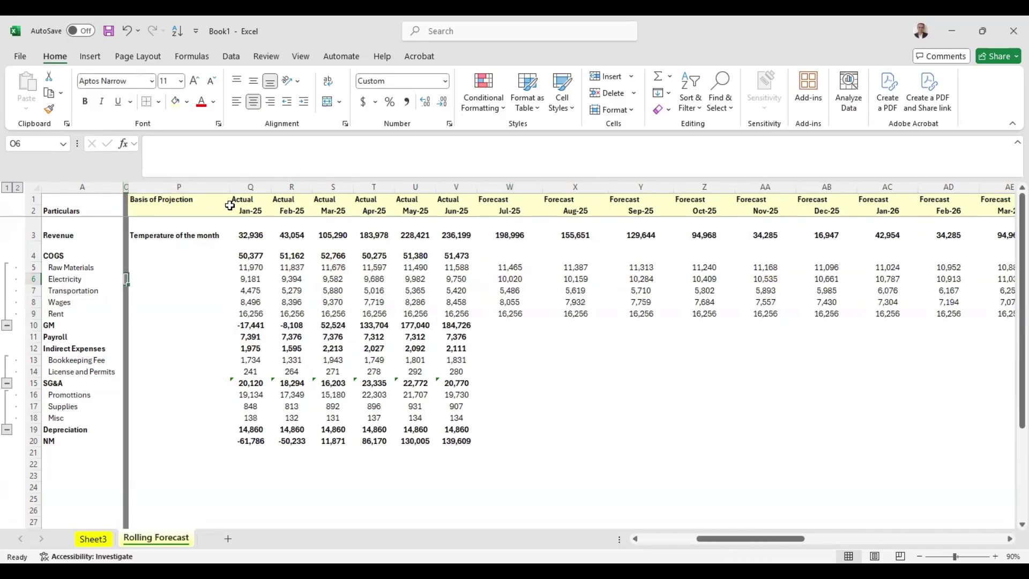
type("Fore")
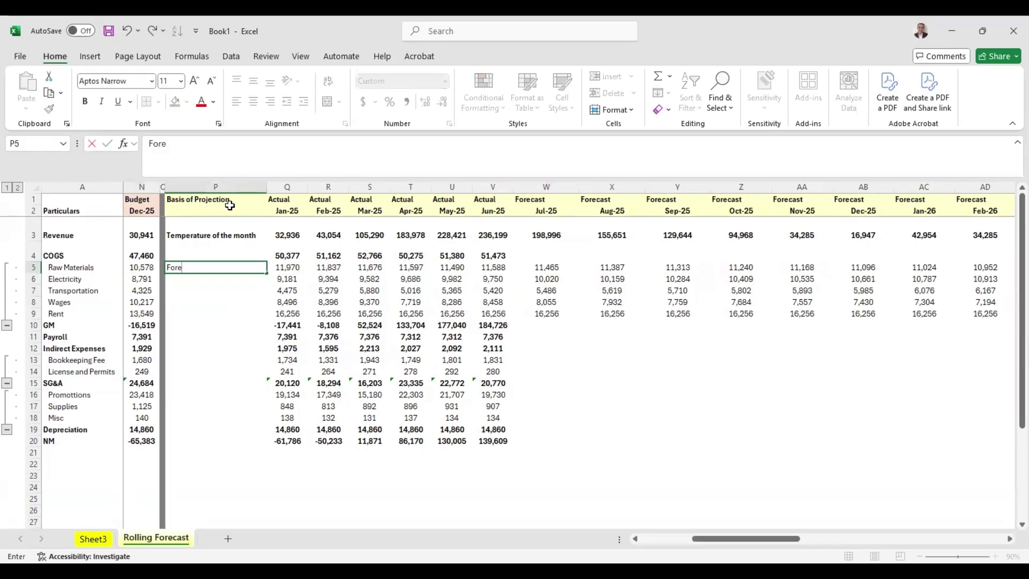
type("cast Function")
key("ctrl+Return")
Fill the Raw Materials basis of projection down through Rent in P9
key("shift+Down")
key("shift+Down")
key("shift+Down")
key("shift+Down")
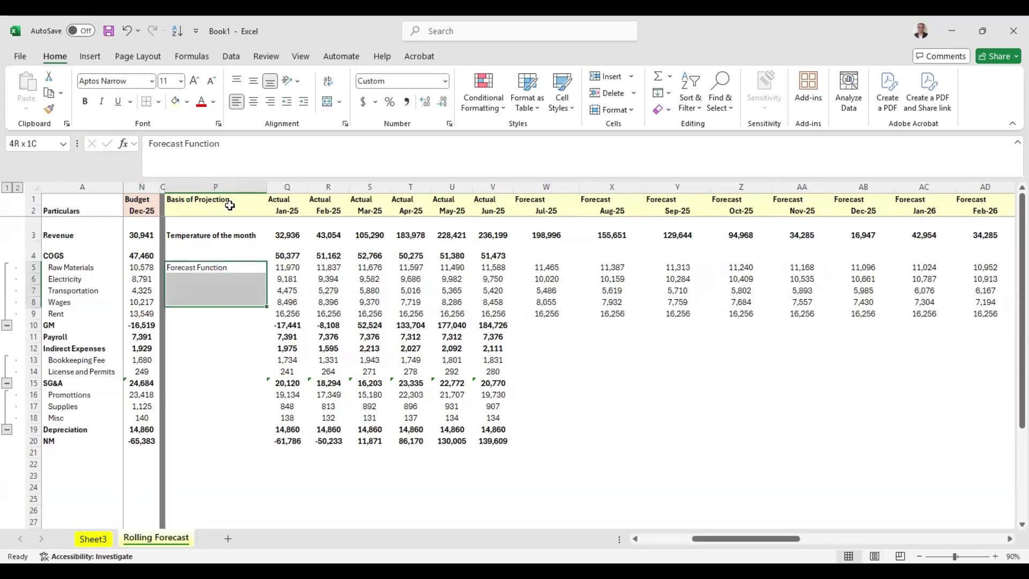
key("ctrl+d")
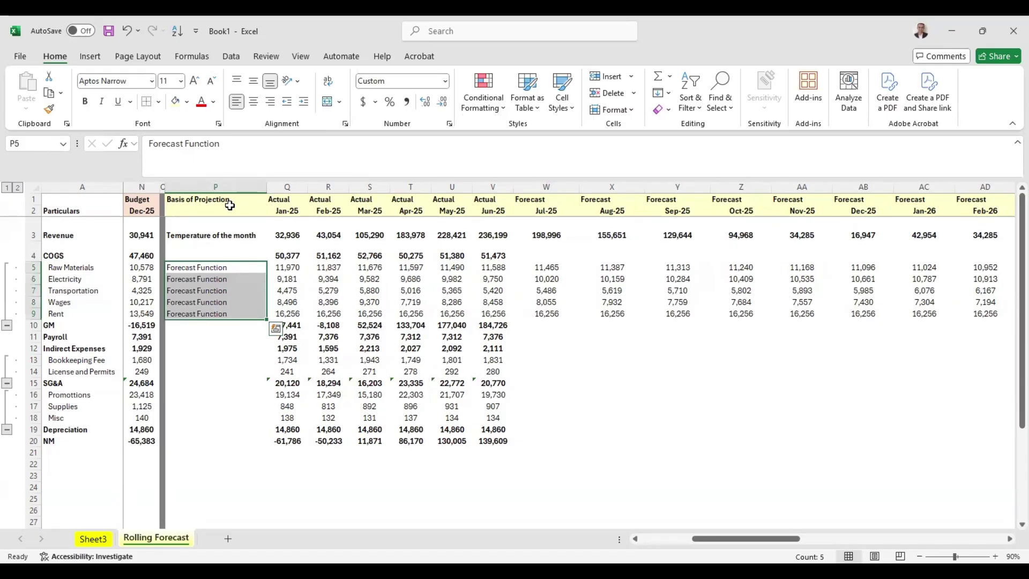
Forecast the Jul-25 Bookkeeping Fee in W13 as the average of the Jan-25 to Jun-25 actuals, =AVERAGE(Q13:V13)
key("Right")
key("Right")
key("Right")
key("Right")
key("Right")
key("Right")
key("Right")
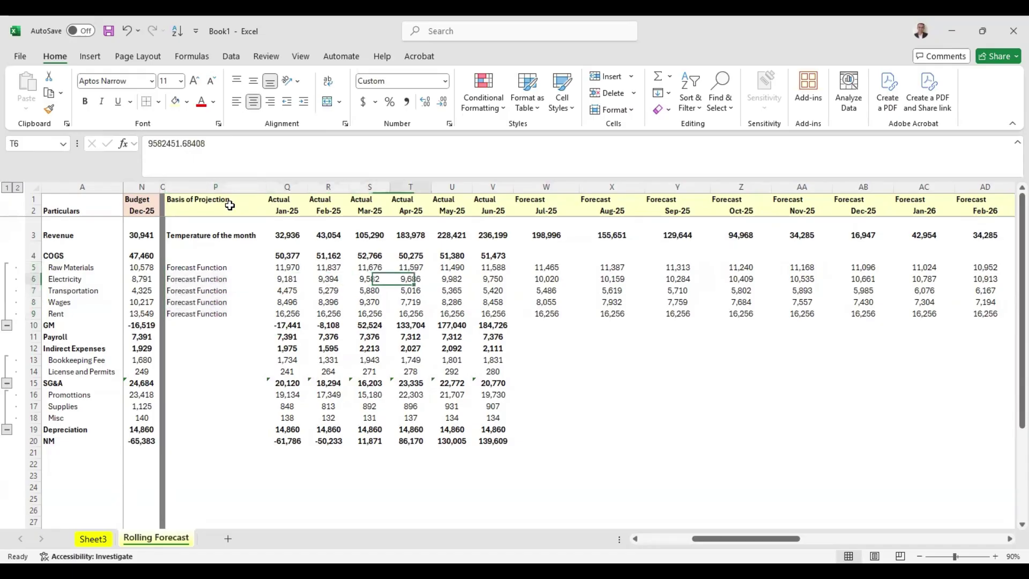
key("Down")
key("Down")
key("Down")
key("Down")
key("Down")
key("Down")
key("Down")
key("Down")
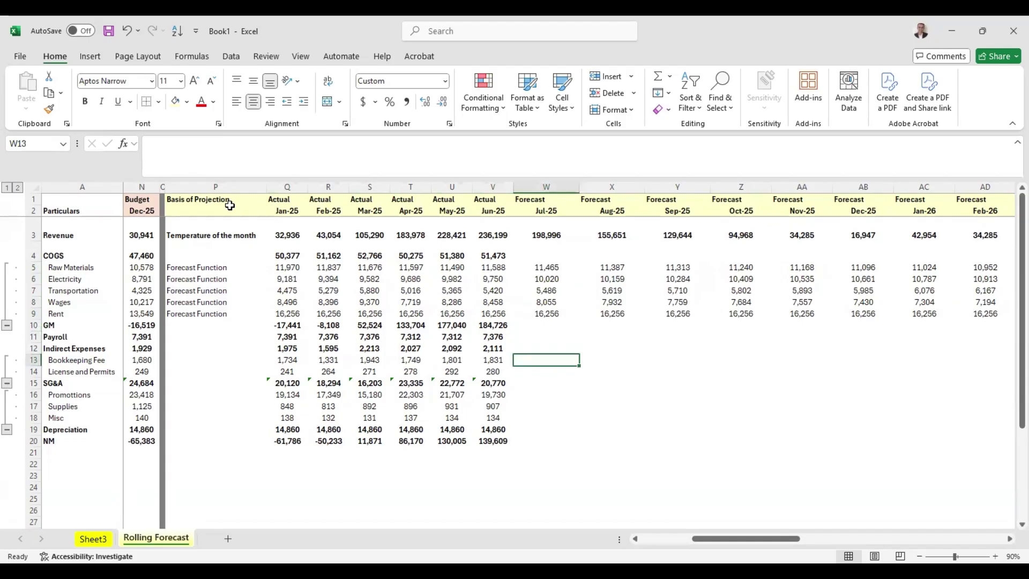
type("=")
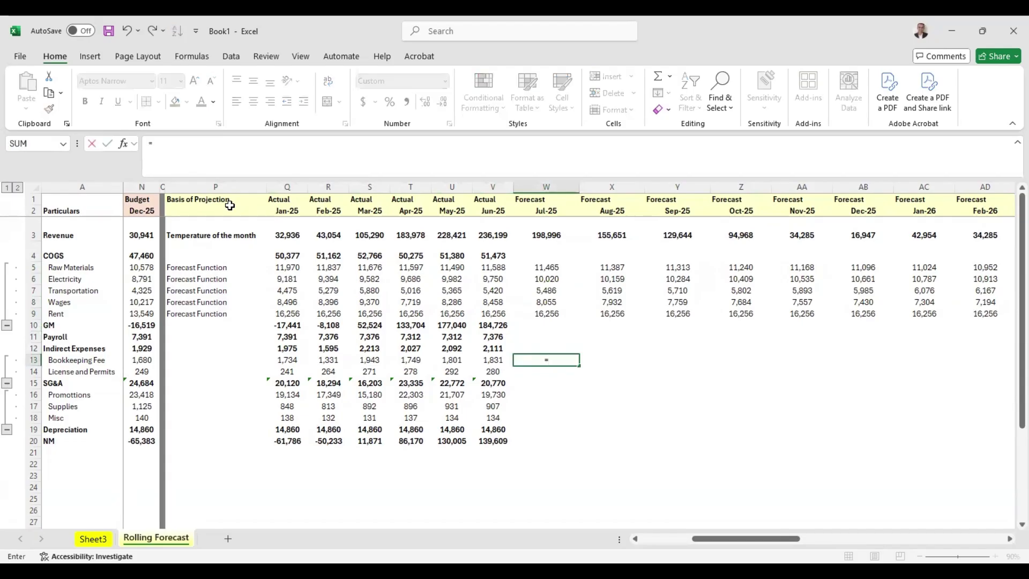
type("AVERAGE(")
key("Left")
key("shift+Left")
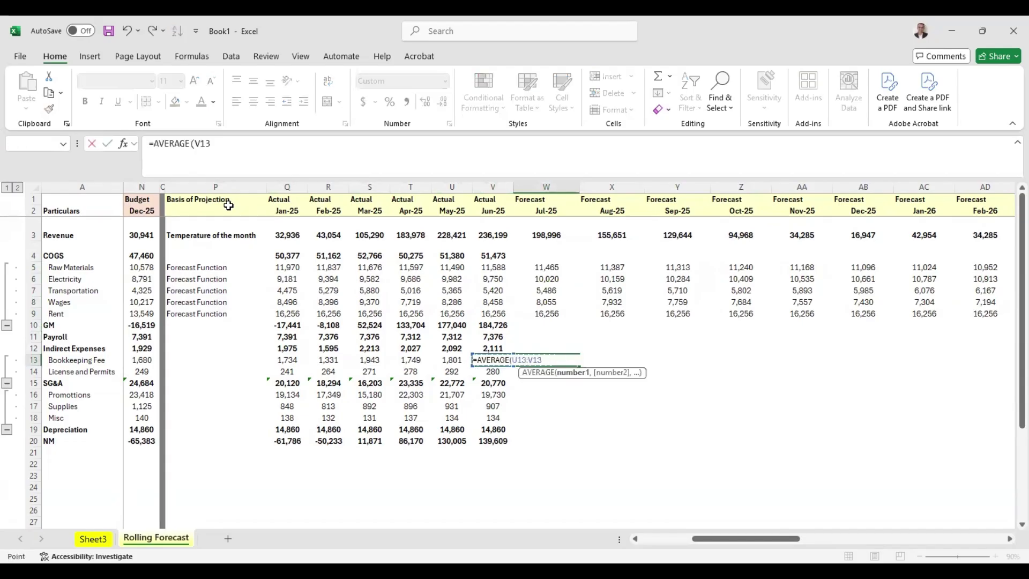
key("shift+Left")
key("shift+Left")
key("shift+Left")
key("shift+Left")
key("ctrl+Return")
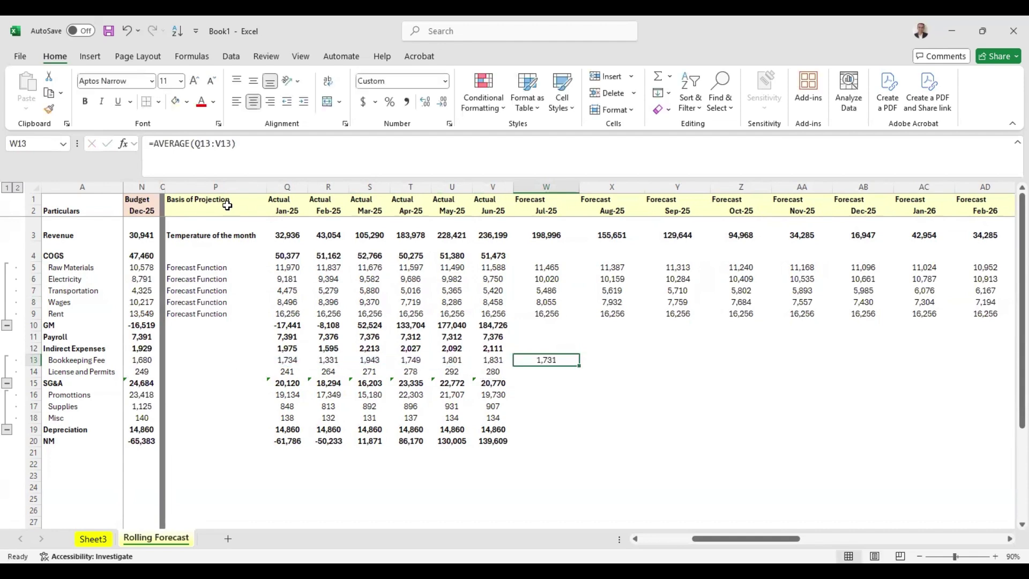
Lock the averaged range in W13 as $Q$13:$V$13 and enter =AVERAGE(Q14:V14) for License and Permits in W14
key("F2")
key("ctrl+Return")
key("F2")
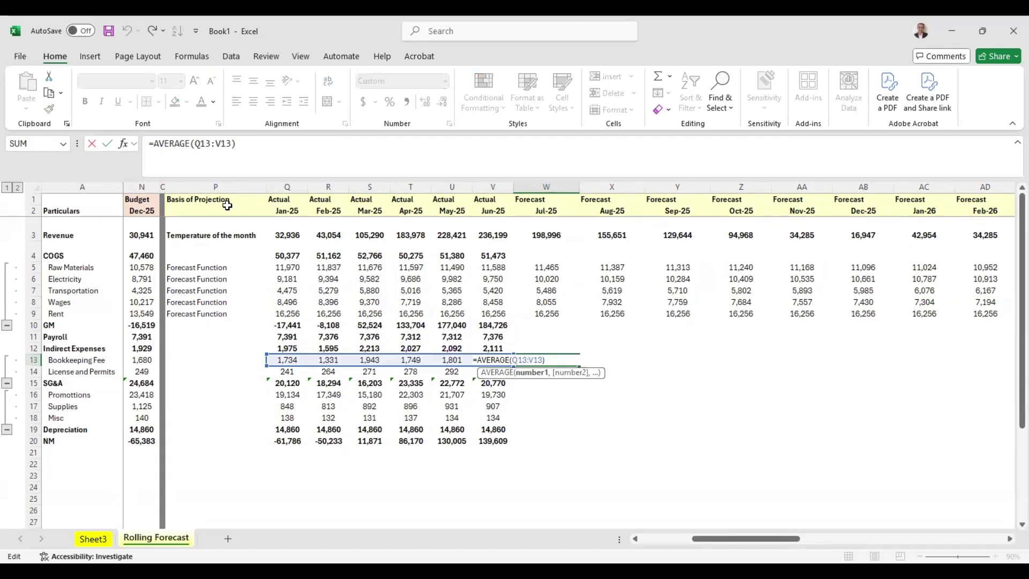
key("F4")
key("Return")
key("ctrl+d")
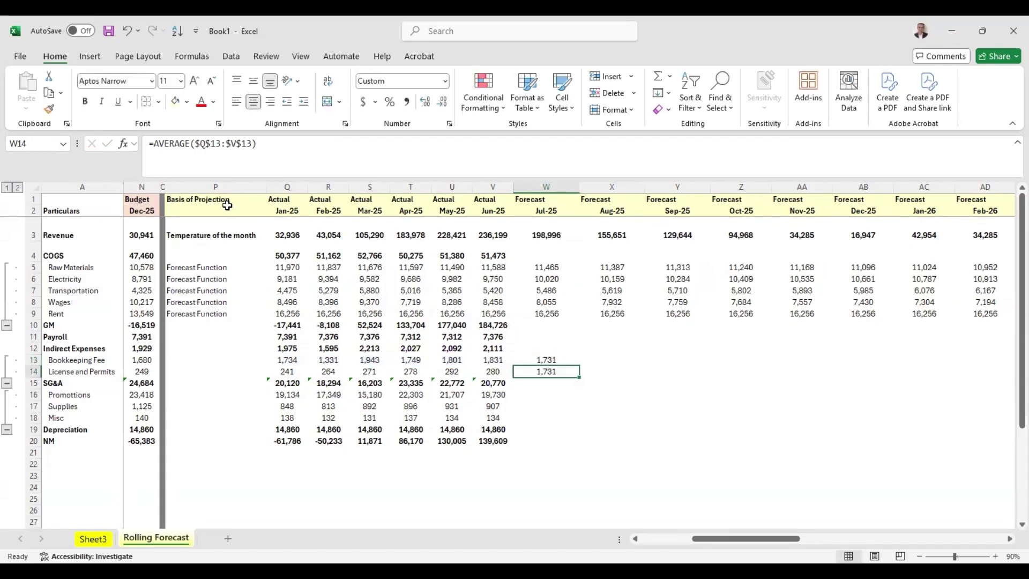
type("=")
Fill the Bookkeeping Fee and License and Permits averages in W13:W14 across the forecast months
key("shift+Up")
key("shift+Right")
key("shift+Right")
key("shift+Right")
key("shift+Right")
key("shift+Right")
key("shift+Right")
key("shift+Right")
key("shift+Right")
key("shift+Right")
key("shift+Right")
key("shift+Right")
key("shift+Right")
key("shift+Right")
key("shift+Right")
key("shift+Right")
key("shift+Right")
key("shift+Right")
key("shift+Right")
key("shift+Right")
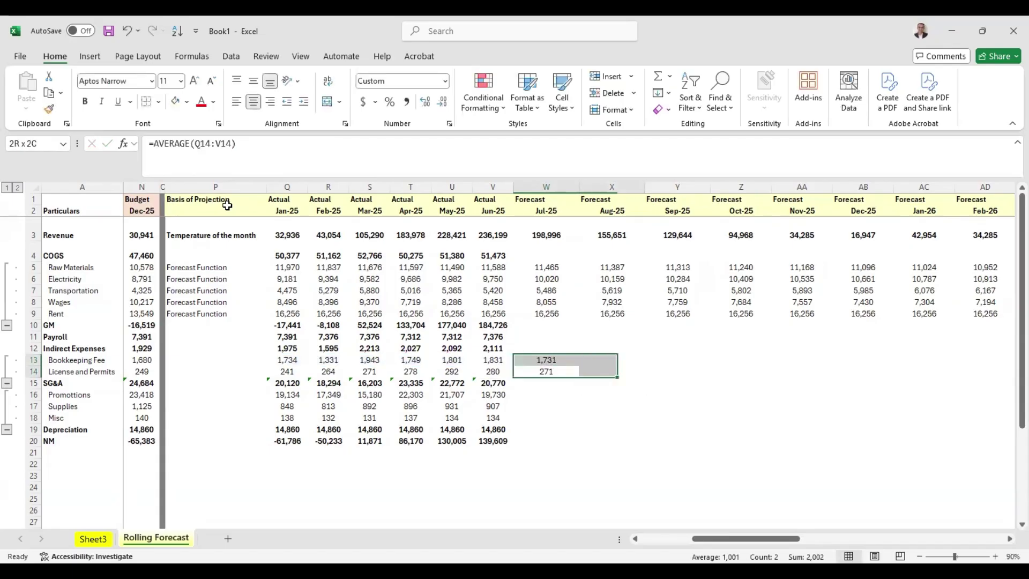
key("shift+Left")
key("shift+Left")
key("ctrl+r")
Start a TREND formula for Jul-25 Promottions in W16, using the actuals Q16:V16 as the known y values
key("Down")
key("Down")
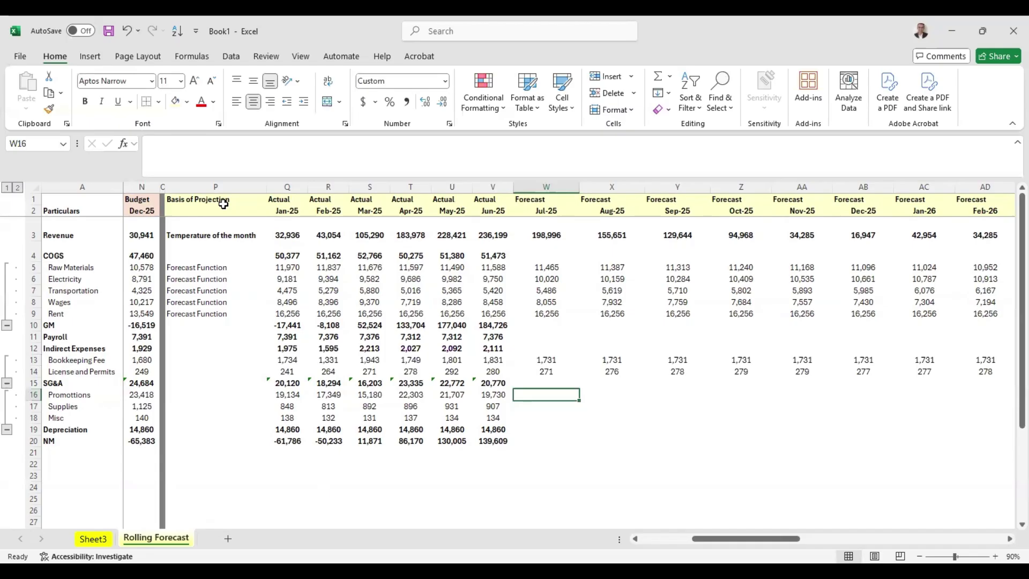
type("=")
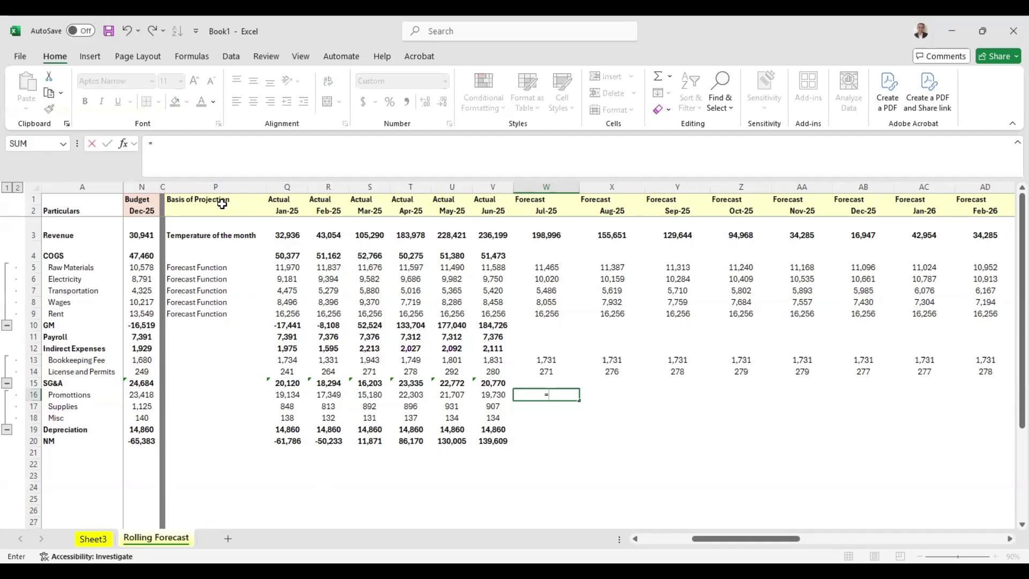
type("tre")
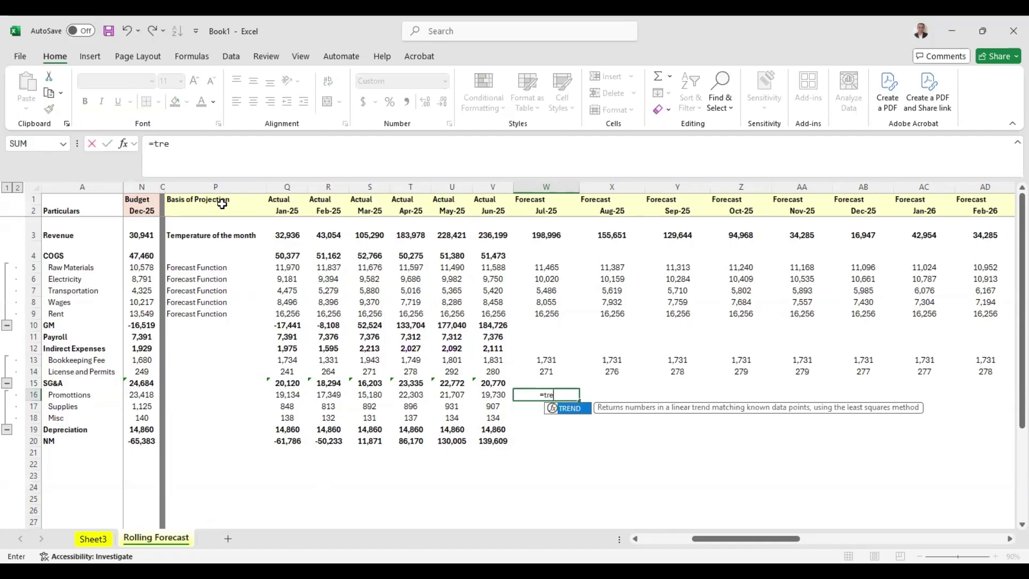
key("Tab")
key("Left")
key("Left")
key("Left")
key("Left")
key("Left")
key("Left")
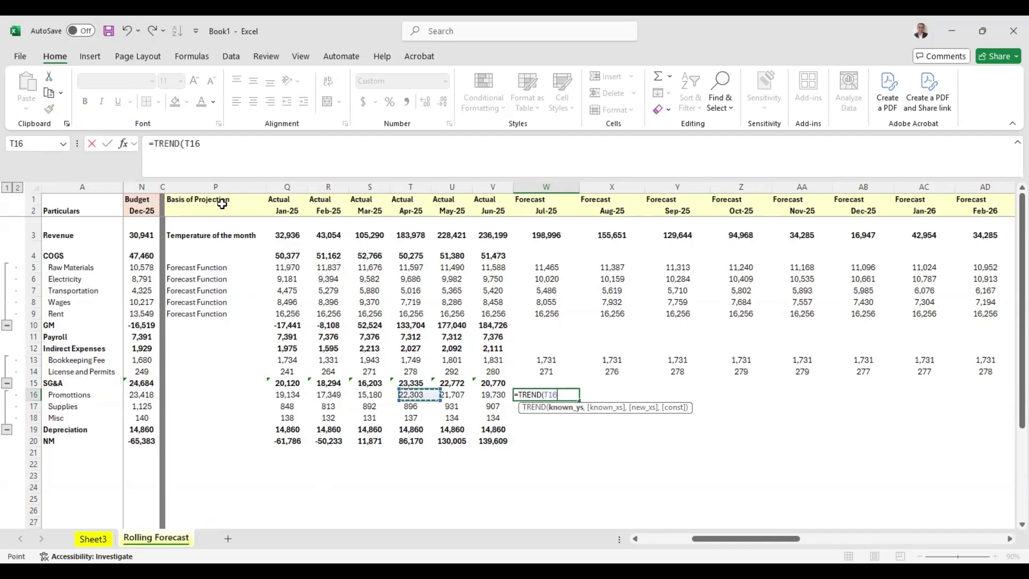
key("shift+Right")
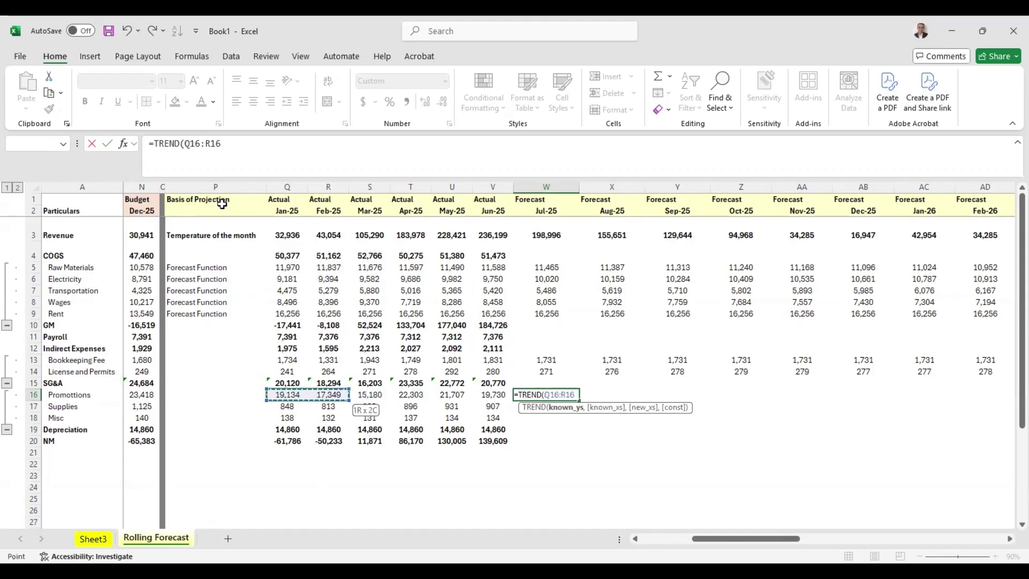
key("shift+Right")
key("shift+Right")
key("shift+Right")
key("shift+Right")
Complete the W16 formula as =TREND(Q16:V16,Q2:V2,W2), with the actual months as known x values and Jul-25 as the new x
type(",")
key("Up")
key("Up")
key("Up")
key("Up")
key("Up")
key("Up")
key("Up")
key("Up")
key("Up")
key("Up")
key("Up")
key("Up")
key("Up")
key("Up")
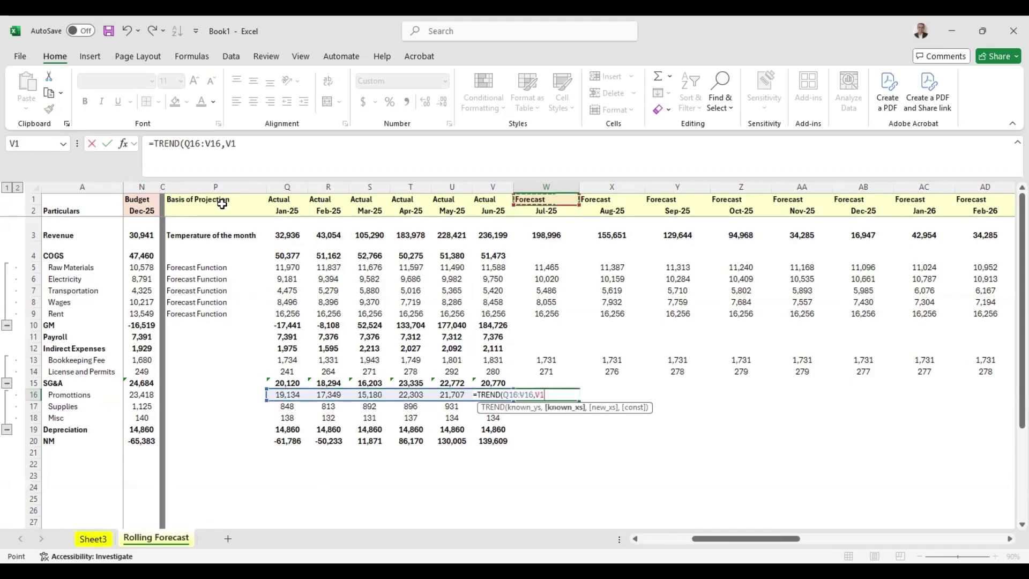
key("Left")
key("Left")
key("Left")
key("Left")
key("Left")
key("Left")
key("shift+Right")
key("shift+Right")
key("shift+Right")
key("shift+Right")
key("shift+Right")
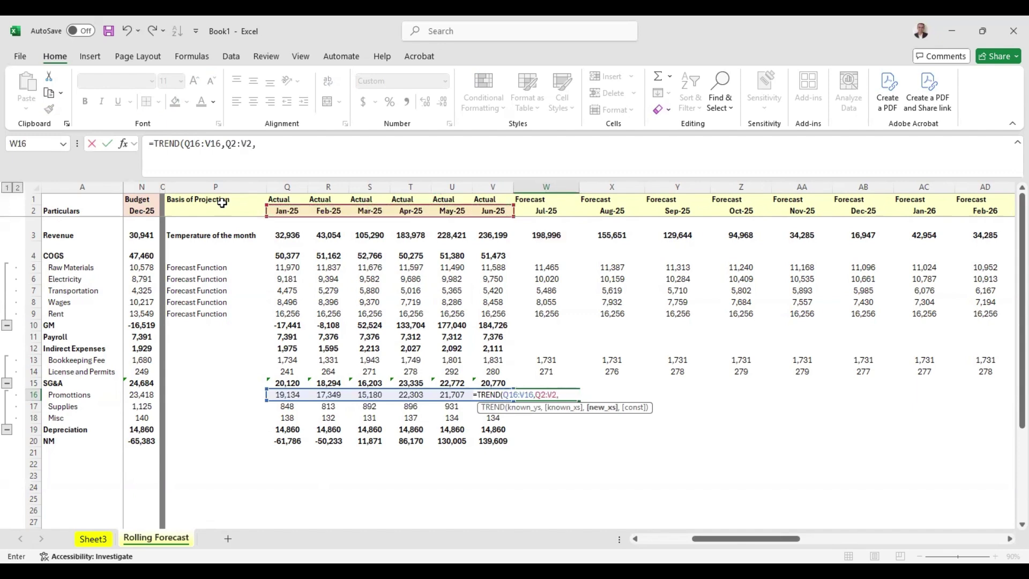
type(",")
left_click(522, 206)
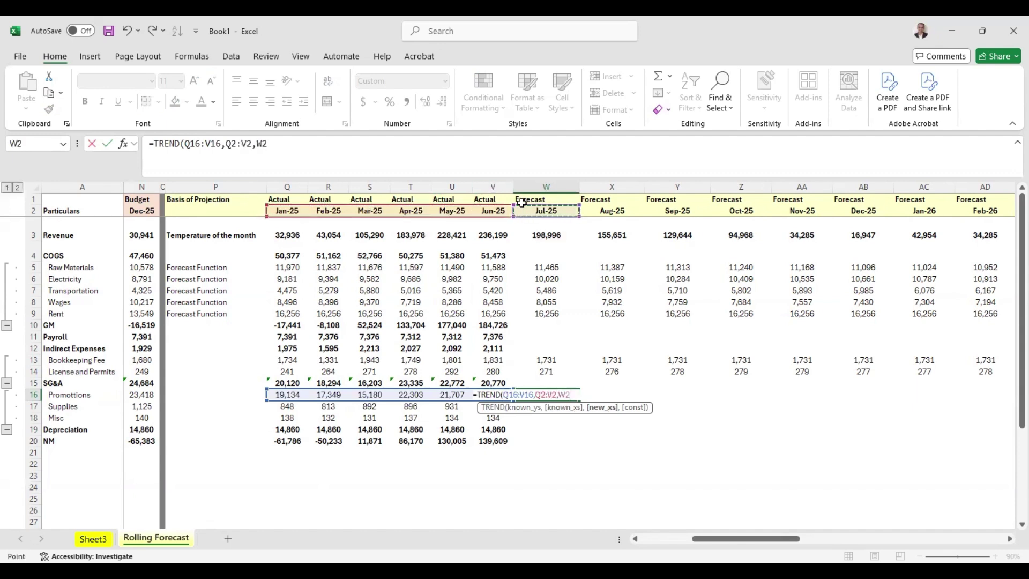
key("ctrl+Return")
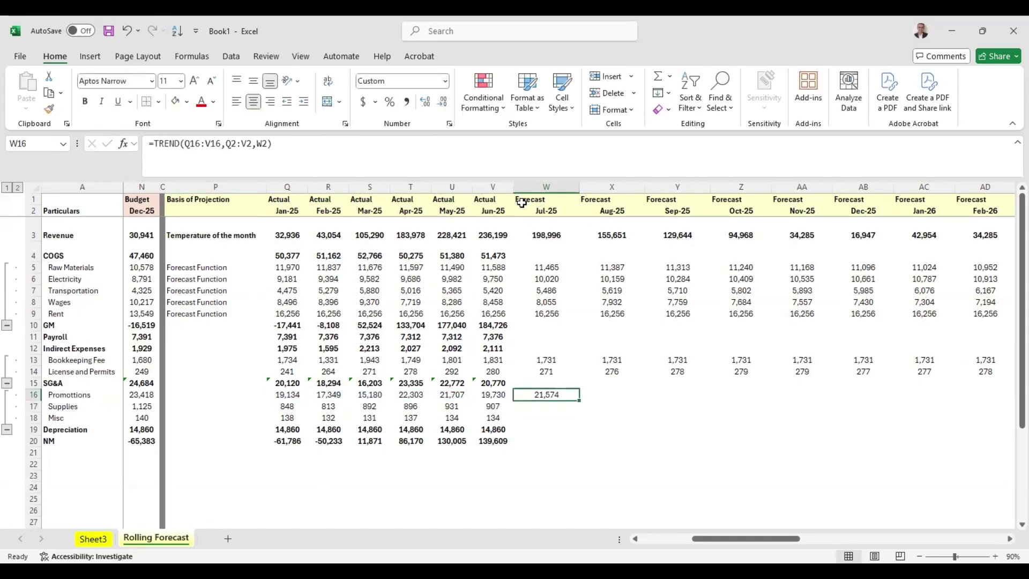
Lock the references in the W16 TREND formula and fill it across to Dec-26 and down through Misc in W18
key("F2")
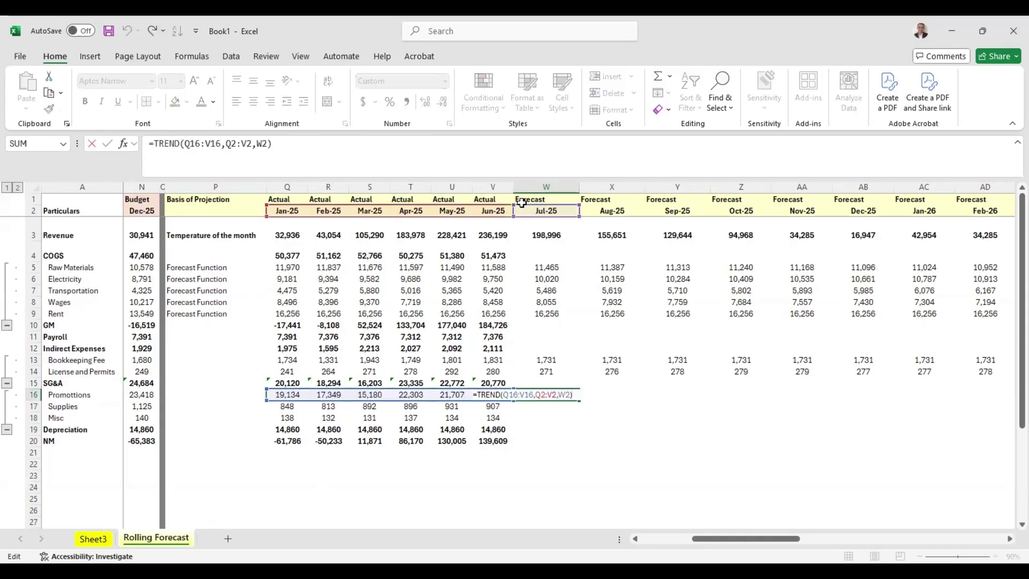
key("Left")
key("Left")
key("Left")
key("Left")
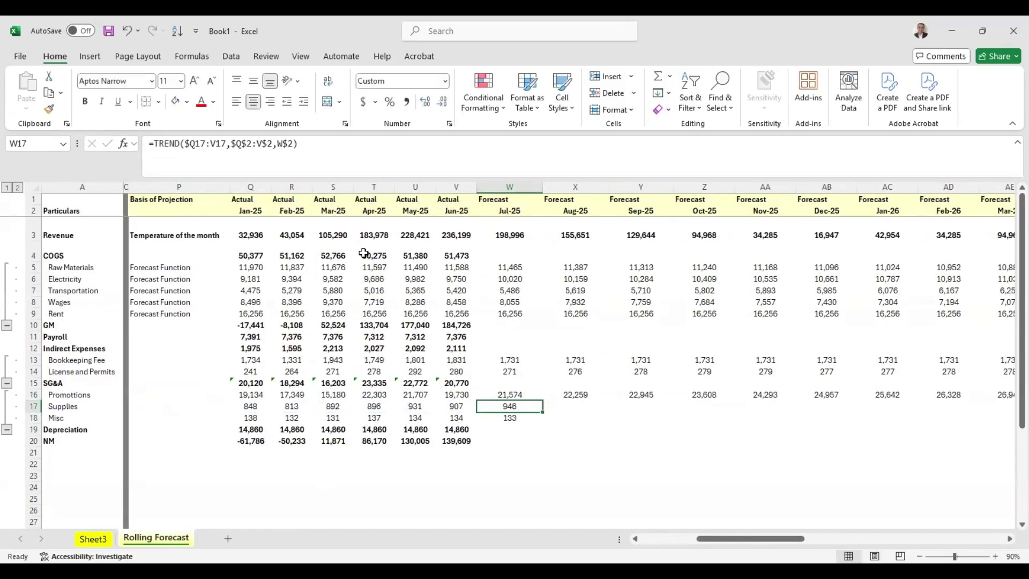
key("F2")
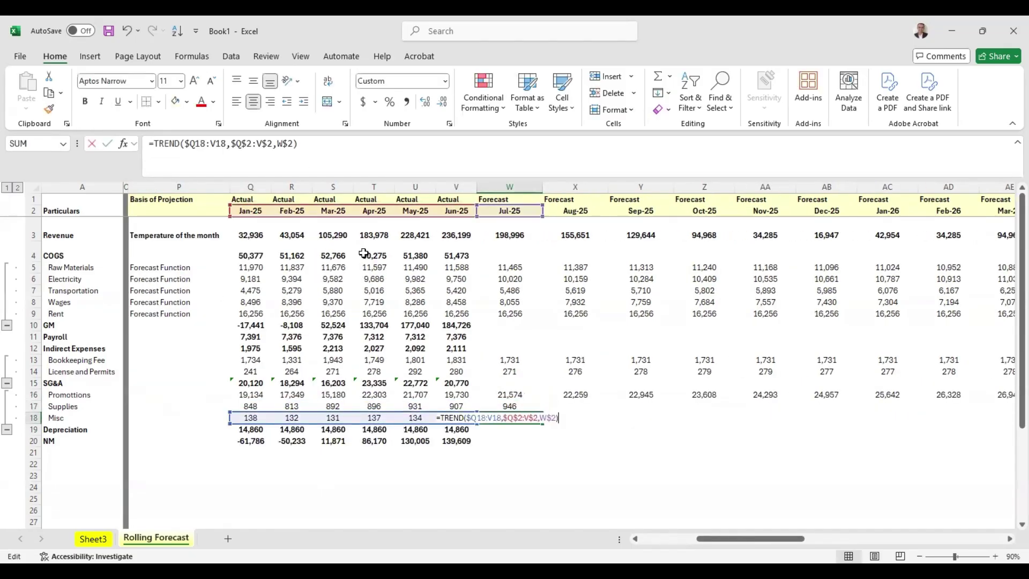
key("Escape")
Fill the Supplies and Misc TREND formulas in W17:W18 across to Sep-25
key("shift+Up")
key("shift+Right")
key("shift+Right")
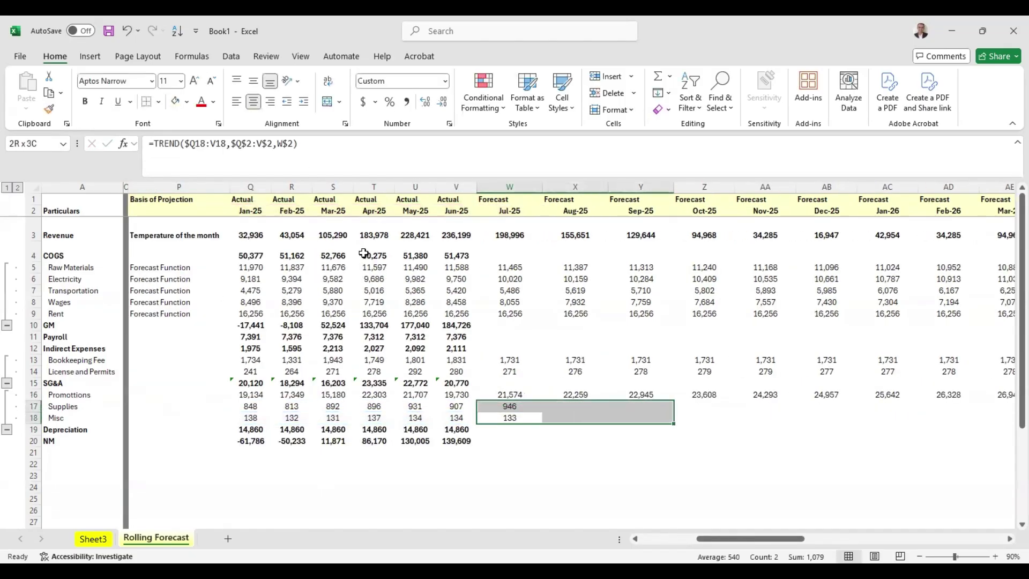
key("ctrl+r")
Fill the Supplies and Misc TREND formulas in W17:W18 across to Dec-26 in column AN
key("Right")
key("Left")
key("Up")
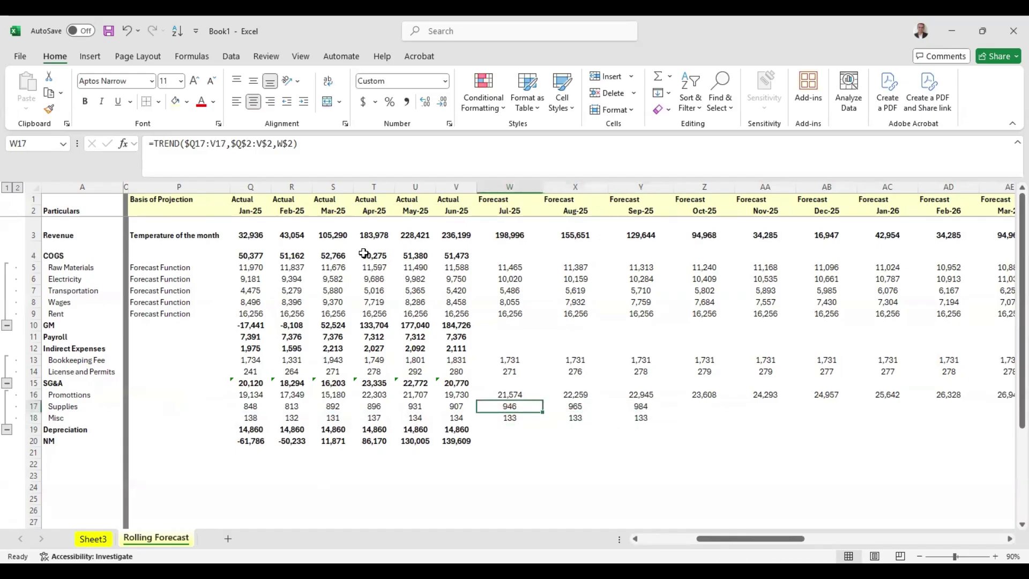
key("shift+Down")
key("shift+Right")
key("shift+Right")
key("shift+Right")
key("shift+Right")
key("shift+Right")
key("shift+Right")
key("shift+Right")
key("shift+Right")
key("shift+Right")
key("shift+Right")
key("shift+Right")
key("shift+Right")
key("shift+Right")
key("shift+Right")
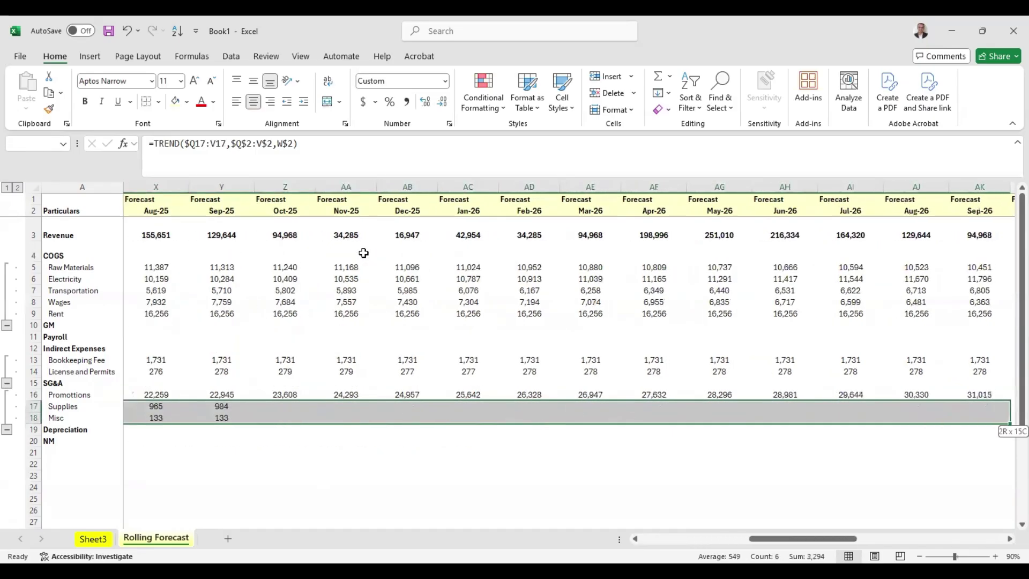
key("shift+Right")
key("shift+Right")
key("shift+Right")
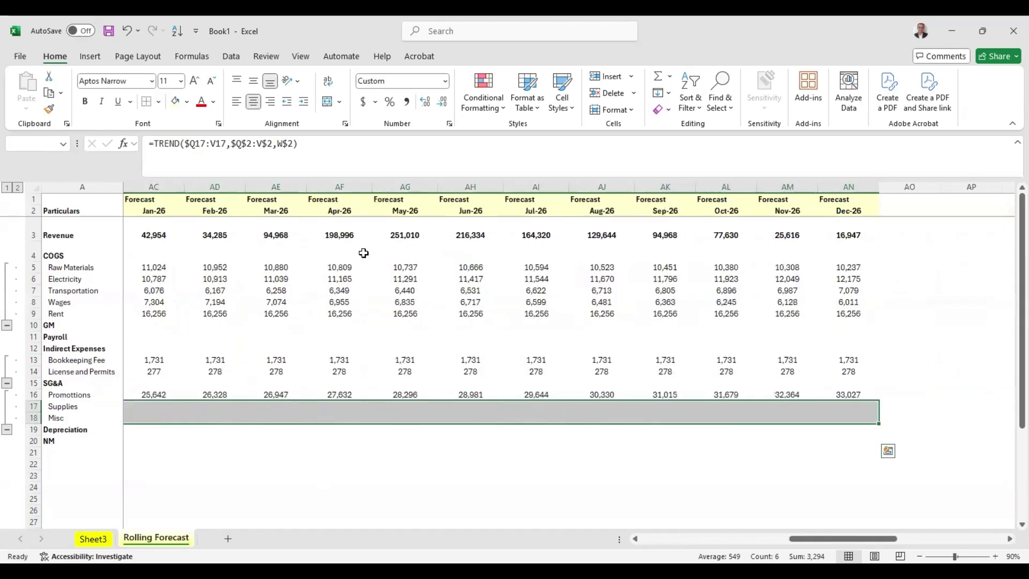
key("ctrl+r")
Fill the Jun-25 COGS total formula in V4 across to Dec-26 in column AN
key("ctrl+Home")
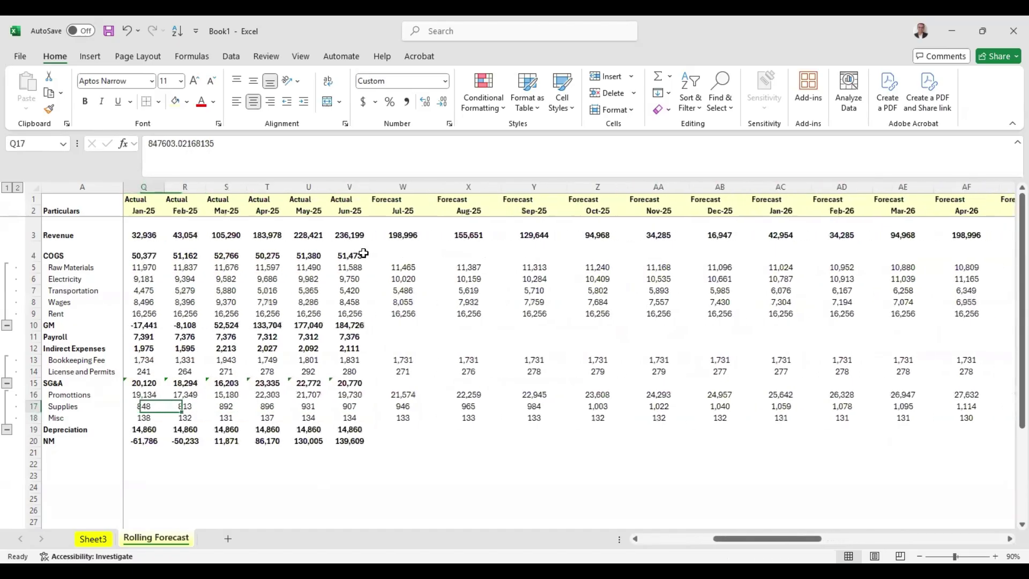
key("Down")
key("Down")
key("Down")
key("Right")
key("Right")
key("Right")
key("Right")
key("Right")
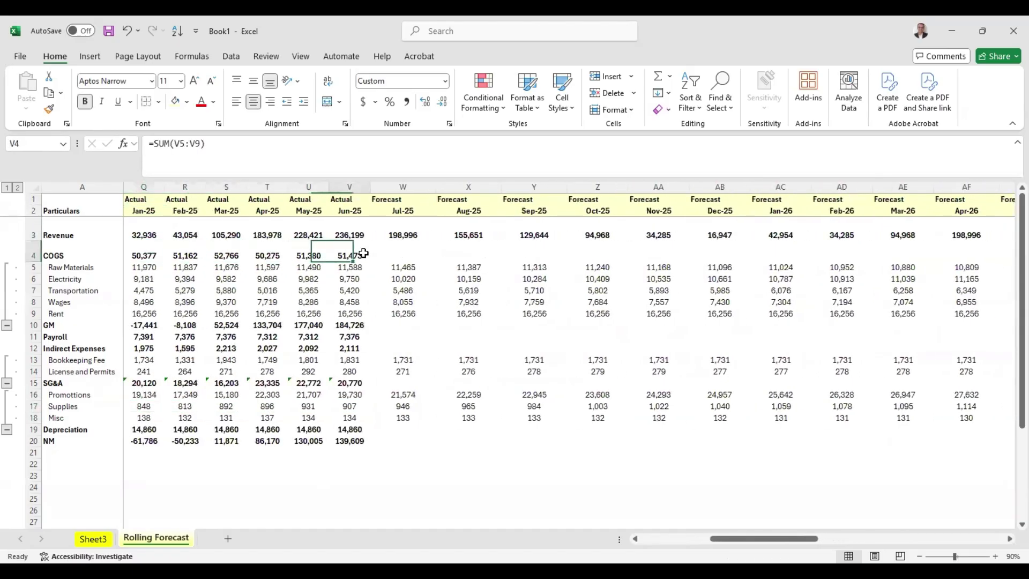
key("shift+Right")
key("shift+Right")
key("shift+Right")
key("shift+Right")
key("shift+Right")
key("shift+Right")
key("shift+Right")
key("shift+Right")
key("shift+Right")
key("shift+Right")
key("shift+Right")
key("shift+Right")
key("shift+Right")
key("shift+Right")
key("shift+Right")
key("shift+Right")
key("shift+Right")
key("shift+Right")
key("shift+Right")
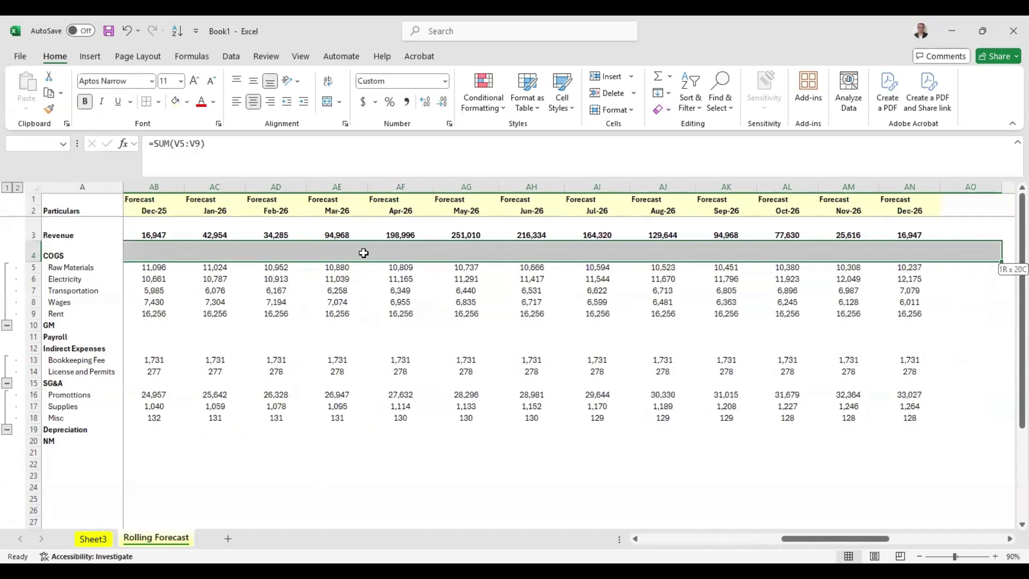
key("shift+Left")
key("ctrl+r")
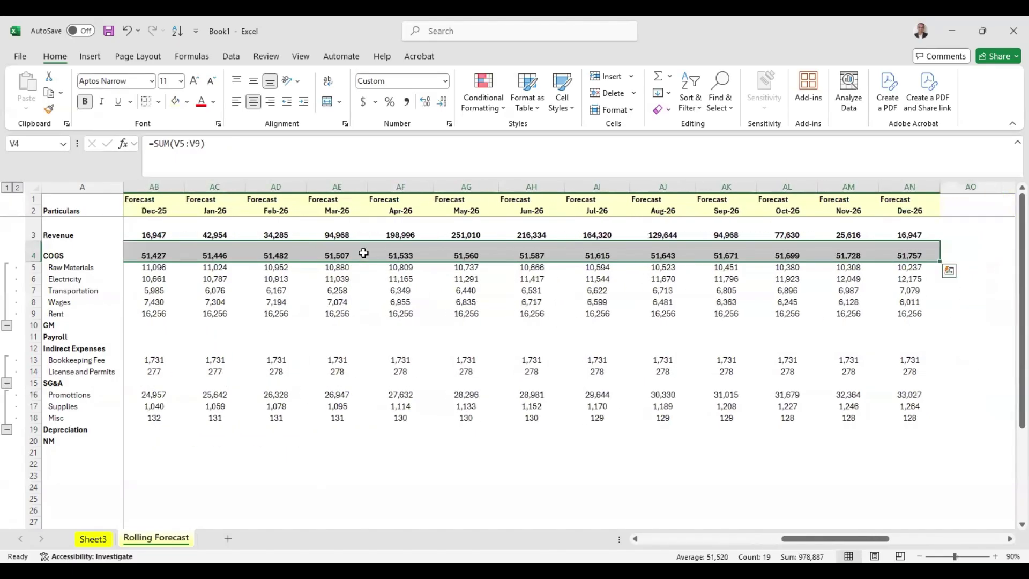
Fill the Jun-25 GM, Payroll and Indirect Expenses cells, V10:V12, across to Dec-26 in column AN
key("Left")
key("Left")
key("Left")
key("Down")
key("Down")
key("Down")
key("Right")
key("Down")
key("Right")
key("Right")
key("Down")
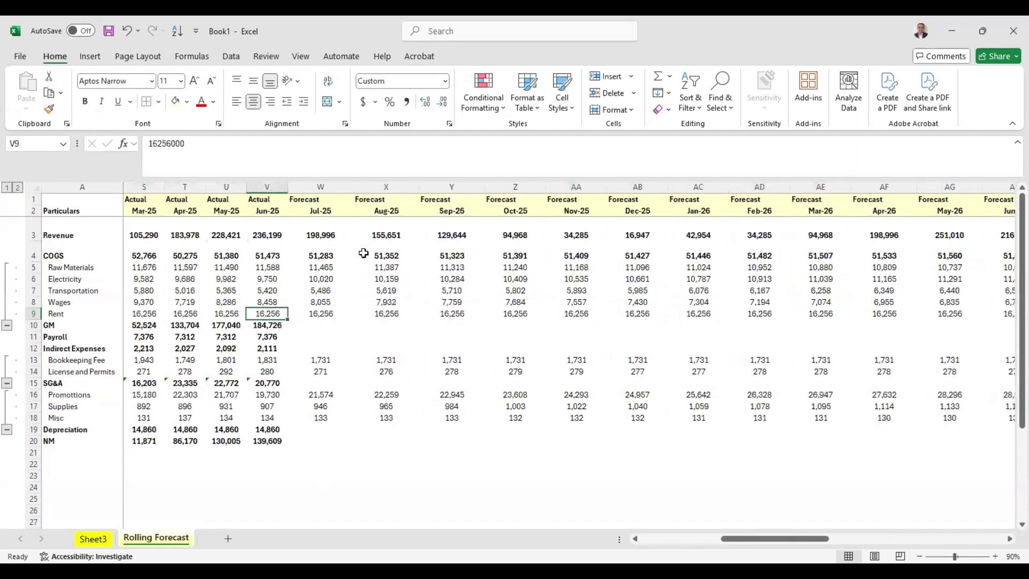
key("Down")
key("shift+Right")
key("shift+Down")
key("shift+Down")
key("shift+Right")
key("shift+Right")
key("shift+Right")
key("shift+Right")
key("shift+Right")
key("shift+Right")
key("shift+Right")
key("shift+Right")
key("shift+Right")
key("shift+Right")
key("shift+Right")
key("shift+Right")
key("shift+Right")
key("shift+Right")
key("shift+Right")
key("shift+Right")
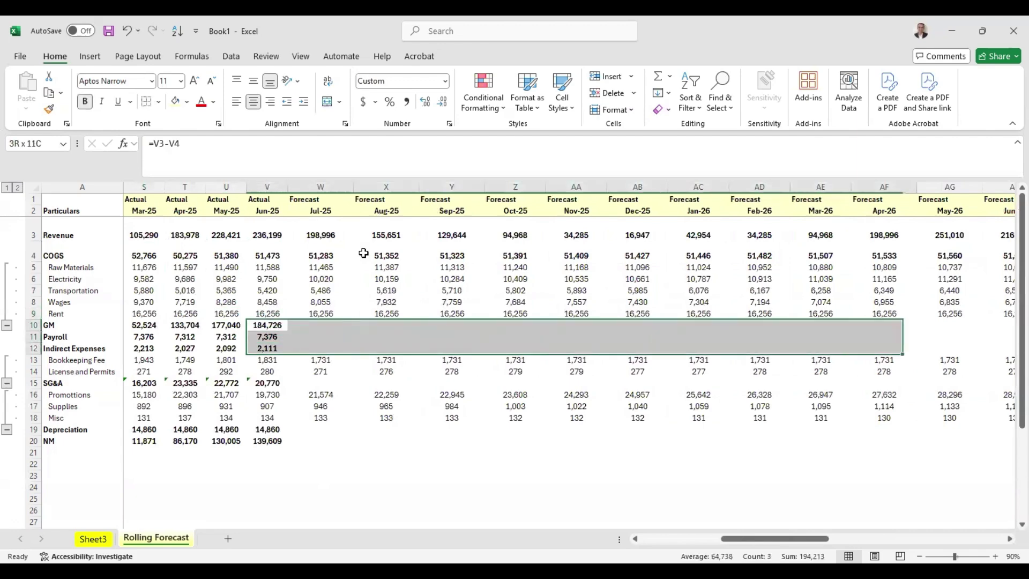
key("shift+Right")
key("shift+Right")
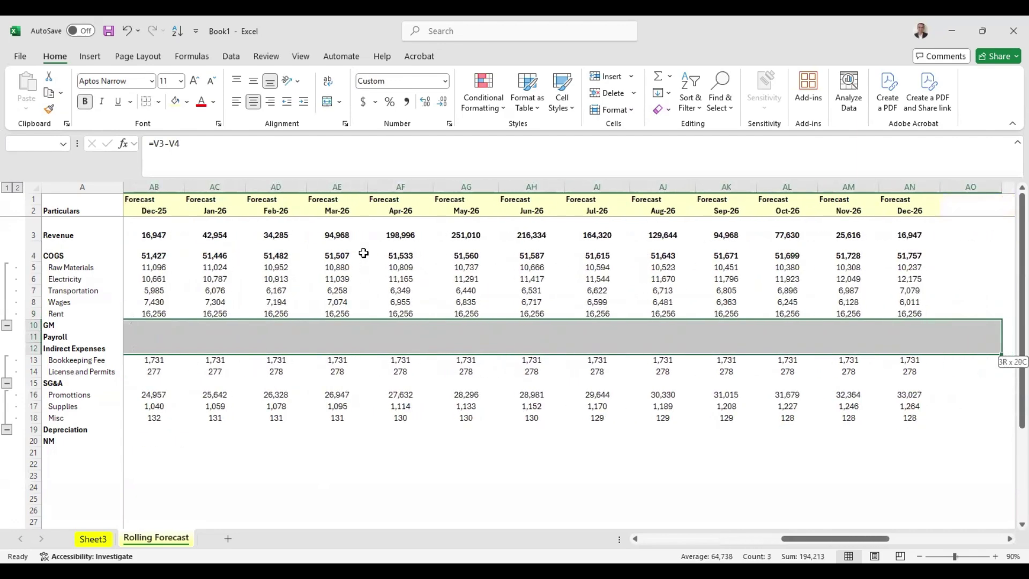
key("shift+Left")
key("ctrl+r")
key("Left")
key("Left")
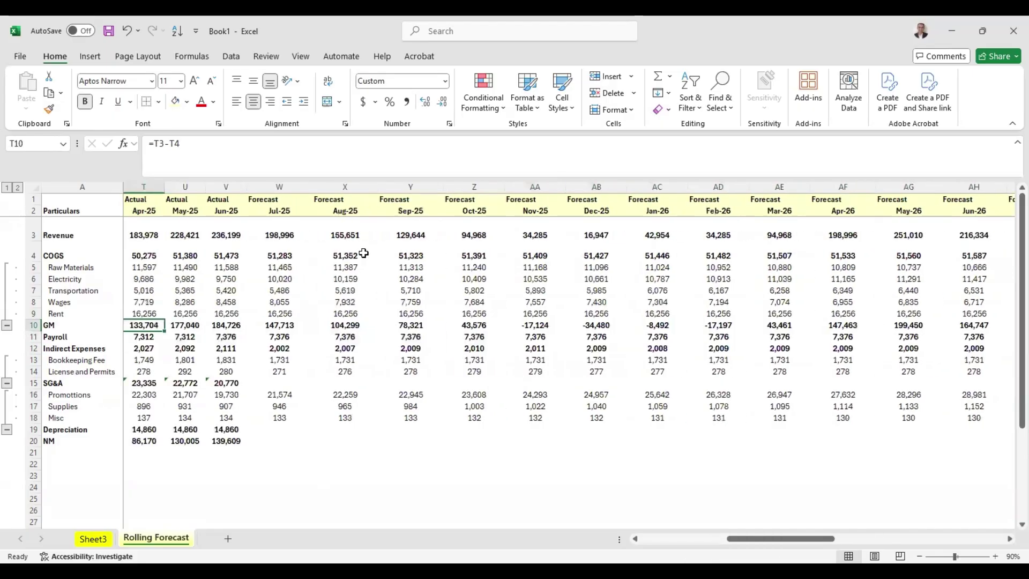
Fill the Jun-25 SG&A total formula in V15 across to Dec-26 in column AN
key("Down")
key("Down")
key("Down")
key("Down")
key("Down")
key("Right")
key("Right")
key("shift+Right")
key("shift+Right")
key("shift+Right")
key("shift+Right")
key("shift+Right")
key("shift+Right")
key("shift+Right")
key("shift+Right")
key("shift+Right")
key("shift+Right")
key("shift+Right")
key("shift+Right")
key("shift+Right")
key("shift+Right")
key("shift+Right")
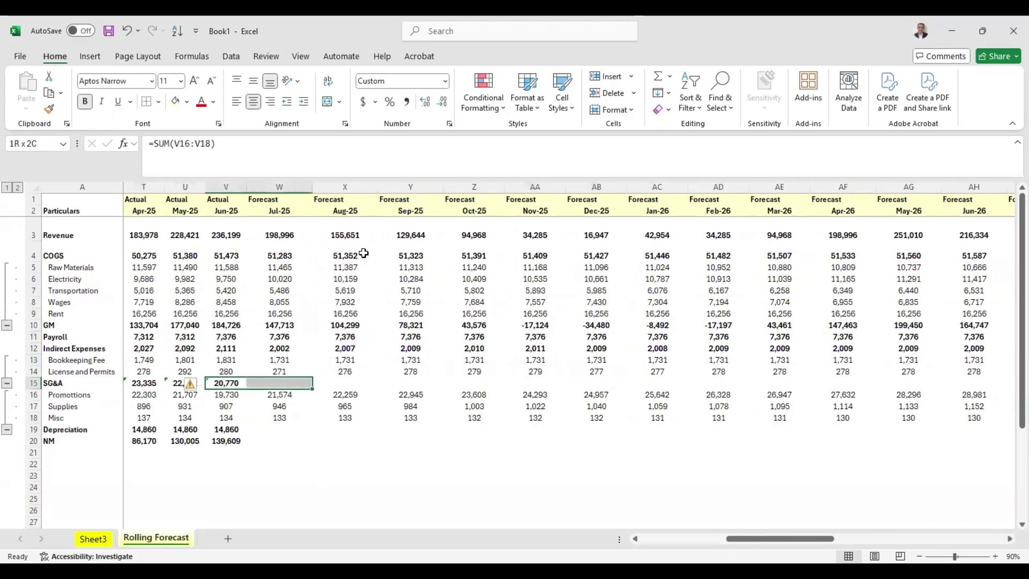
key("shift+Right")
key("shift+Right")
key("shift+Right")
key("shift+Right")
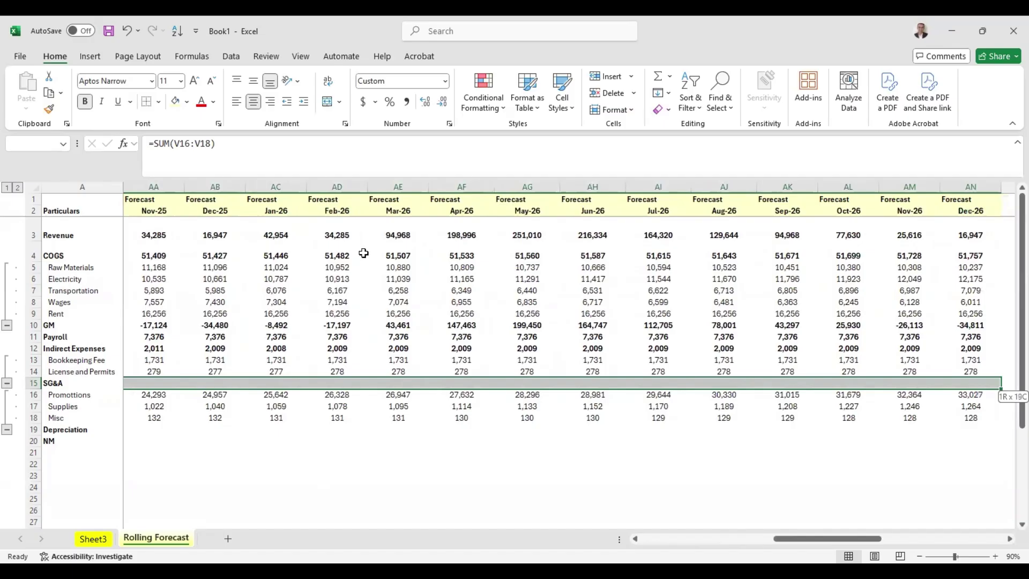
key("shift+Left")
key("shift+Left")
key("shift+Right")
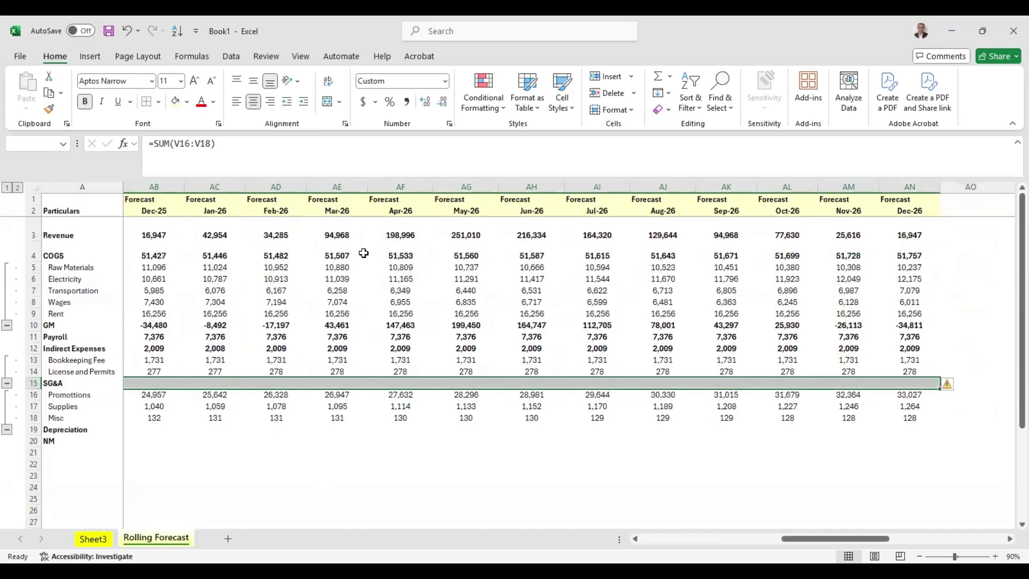
key("ctrl+r")
Fill the Jun-25 Depreciation and NM cells, V19:V20, across to Dec-26 in column AN
key("Down")
key("Down")
key("Down")
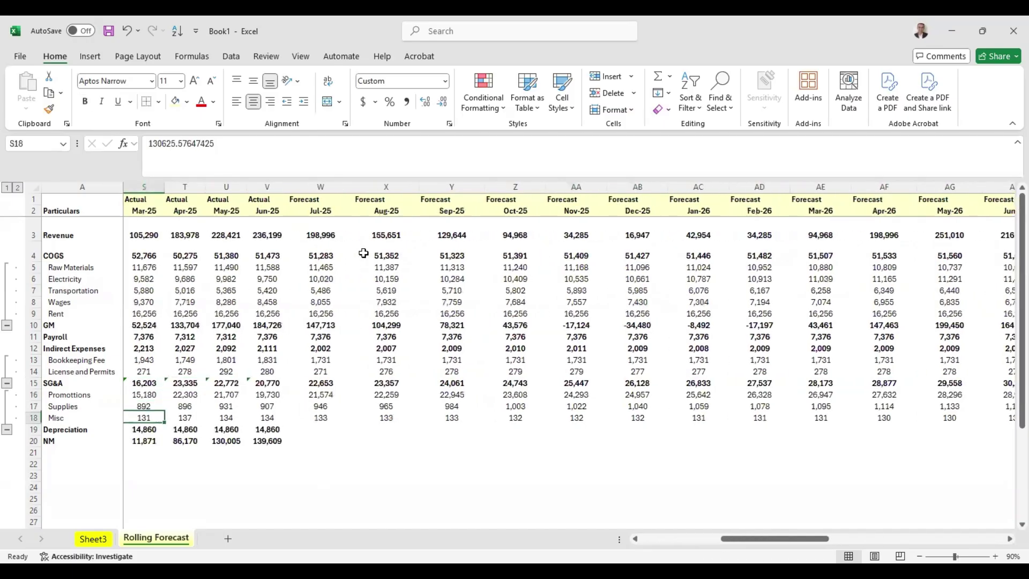
key("Right")
key("Right")
key("Right")
key("Down")
key("shift+Down")
key("shift+Right")
key("shift+Right")
key("shift+Right")
key("shift+Right")
key("shift+Right")
key("shift+Right")
key("shift+Right")
key("shift+Right")
key("shift+Right")
key("shift+Right")
key("shift+Right")
key("shift+Right")
key("shift+Right")
key("shift+Right")
key("shift+Right")
key("shift+Right")
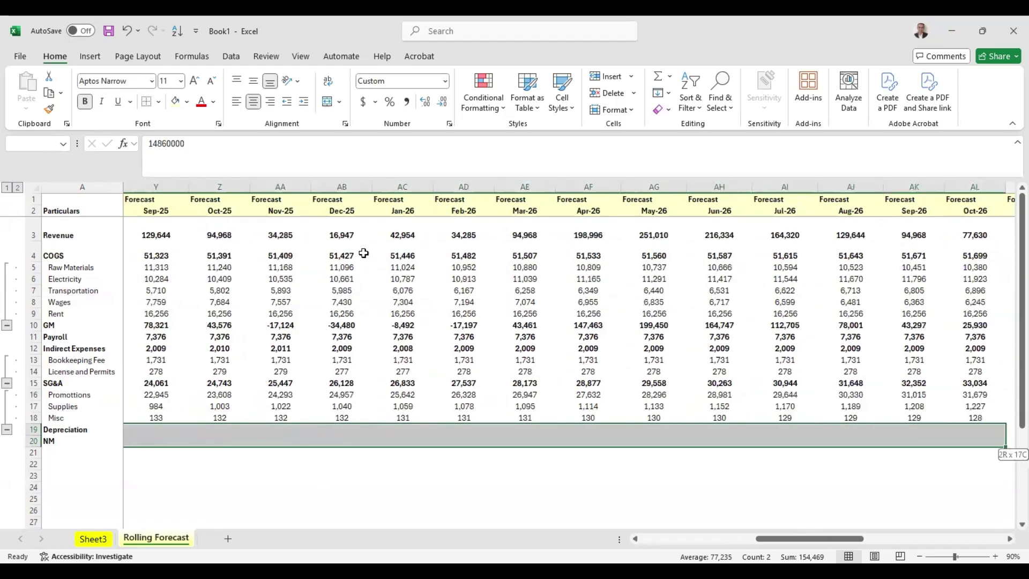
key("shift+Right")
key("shift+Right")
key("shift+Right")
key("shift+Right")
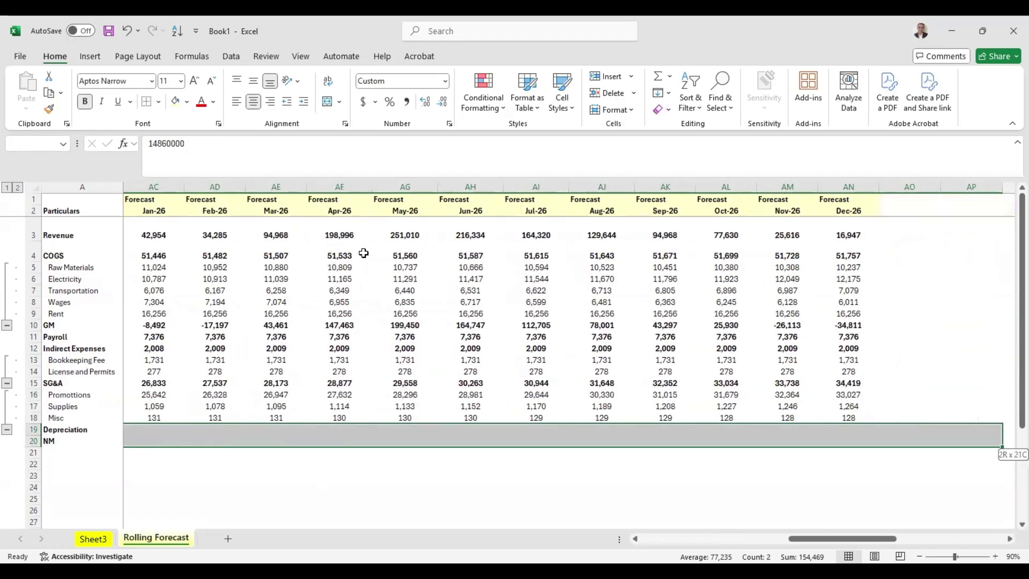
key("ctrl+r")
Copy the "Forecast Function" basis of projection from Rent in P9 to Promotions, Supplies and Misc in P16:P18
key("ctrl+Left")
key("ctrl+Left")
key("ctrl+Left")
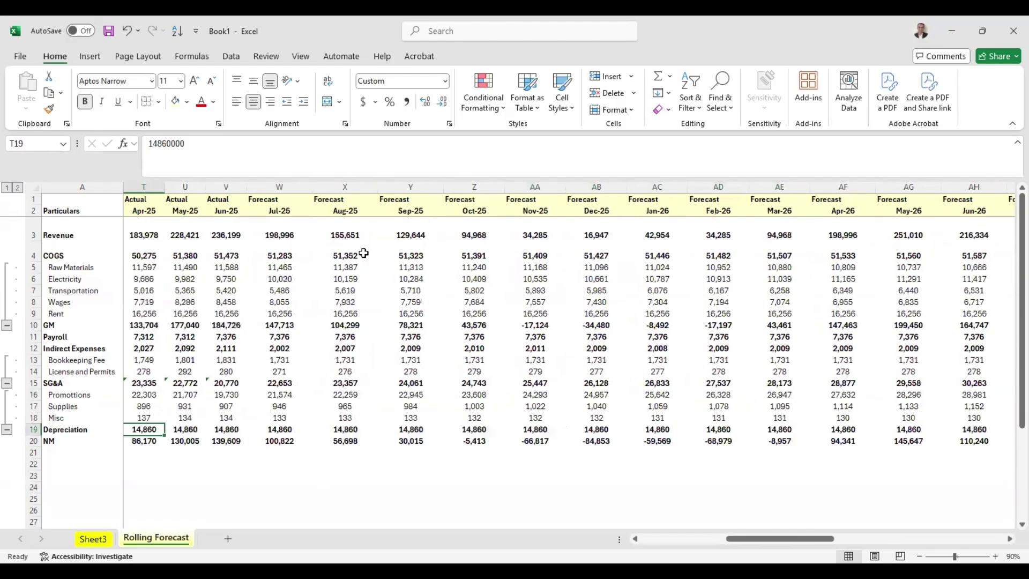
key("Right")
key("Right")
key("Right")
key("Right")
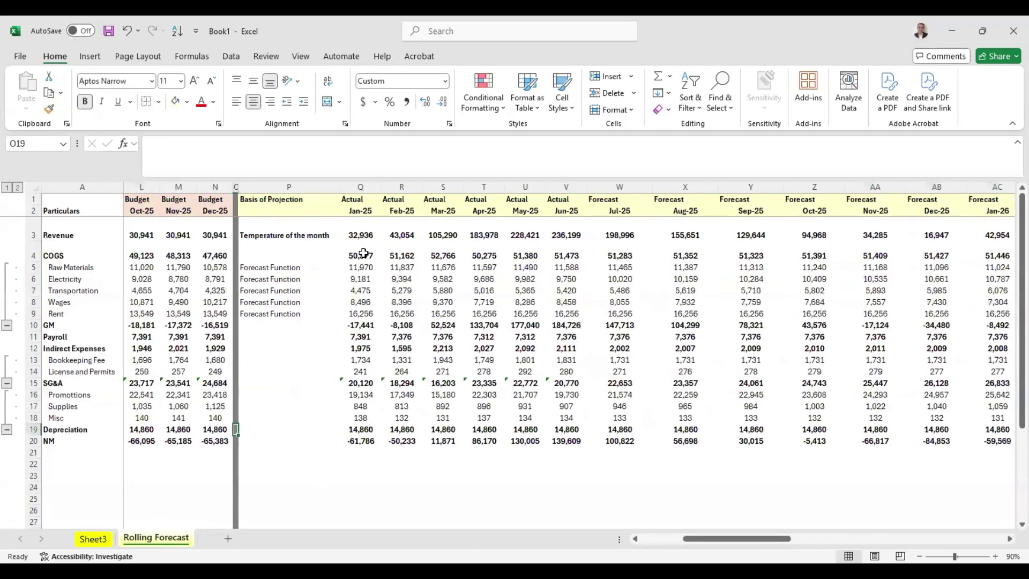
key("ctrl+Up")
key("ctrl+c")
key("Down")
key("Down")
key("Down")
key("Down")
key("Down")
key("Down")
key("Down")
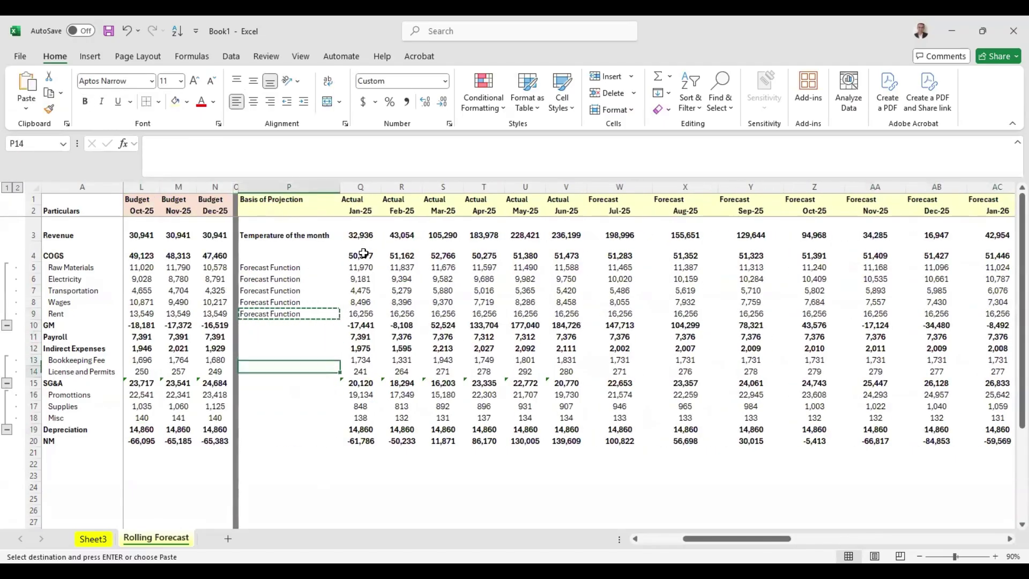
key("shift+Down")
key("shift+Down")
key("Return")
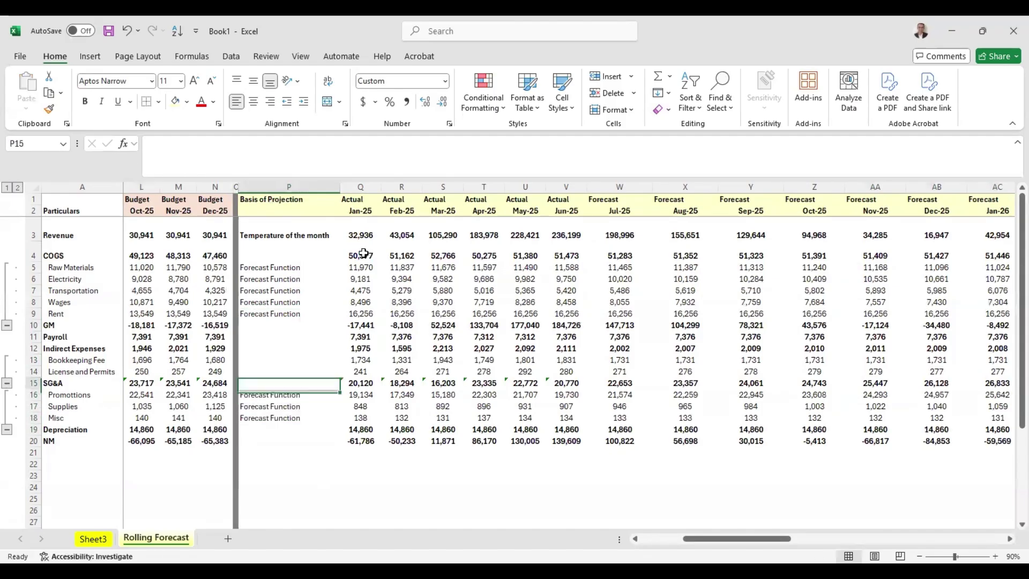
Enter "Average Function" as the basis of projection for Bookkeeping Fee in P13 and fill it down to License and Permits
key("Up")
key("Up")
key("Up")
key("Up")
key("Down")
type("A")
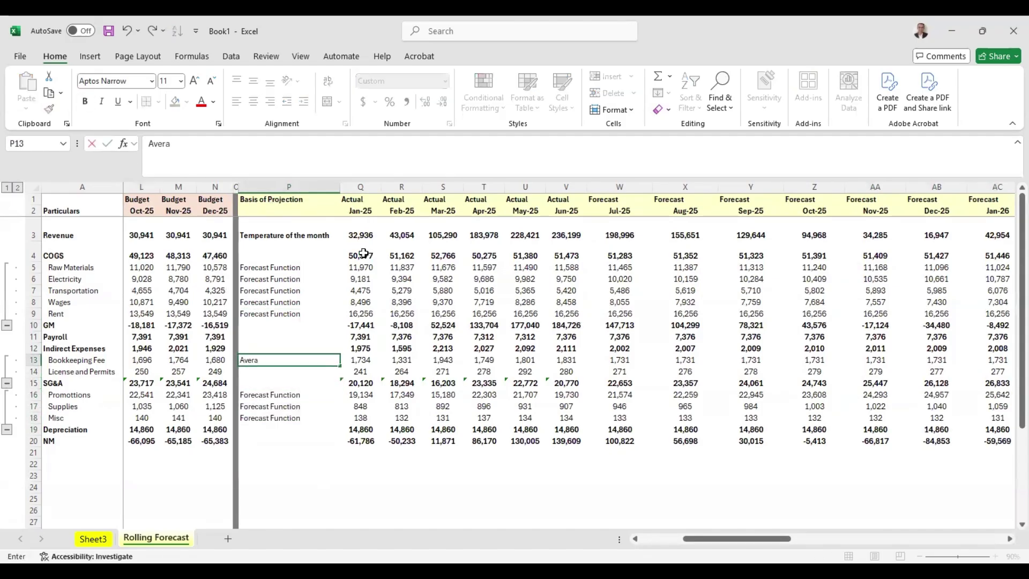
type("verage Function")
key("shift+Down")
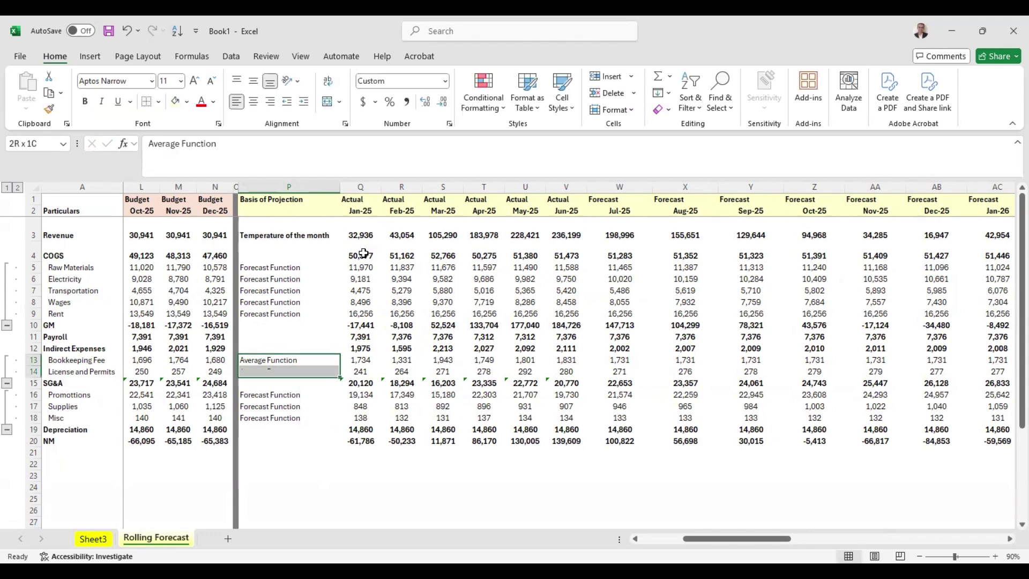
key("ctrl+d")
Remove the bold formatting from the Revenue basis of projection in P3, keeping its text
key("Up")
key("ctrl+Up")
key("ctrl+Up")
key("ctrl+Up")
key("ctrl+Up")
key("ctrl+Down")
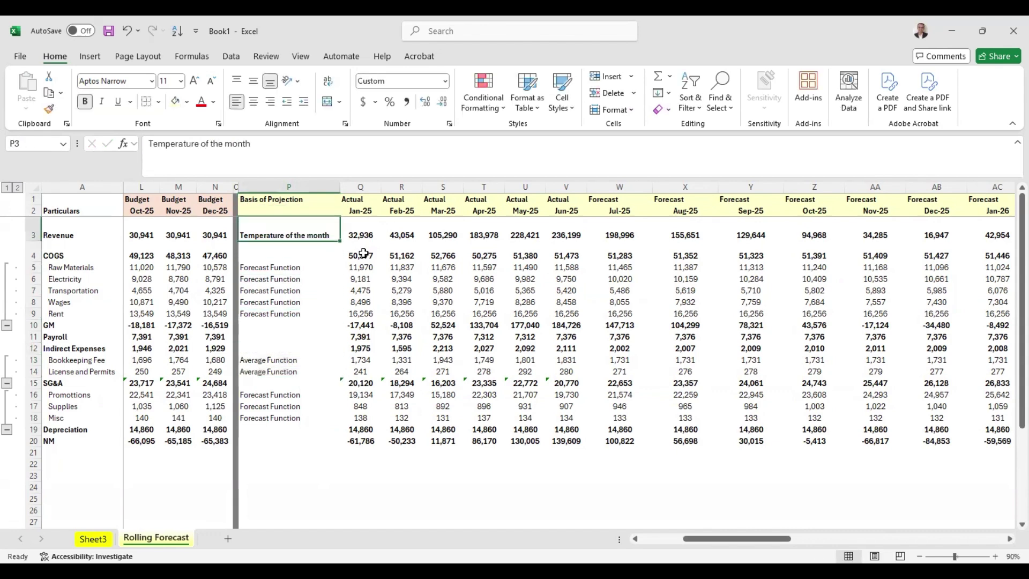
key("Delete")
key("ctrl+z")
key("ctrl+b")
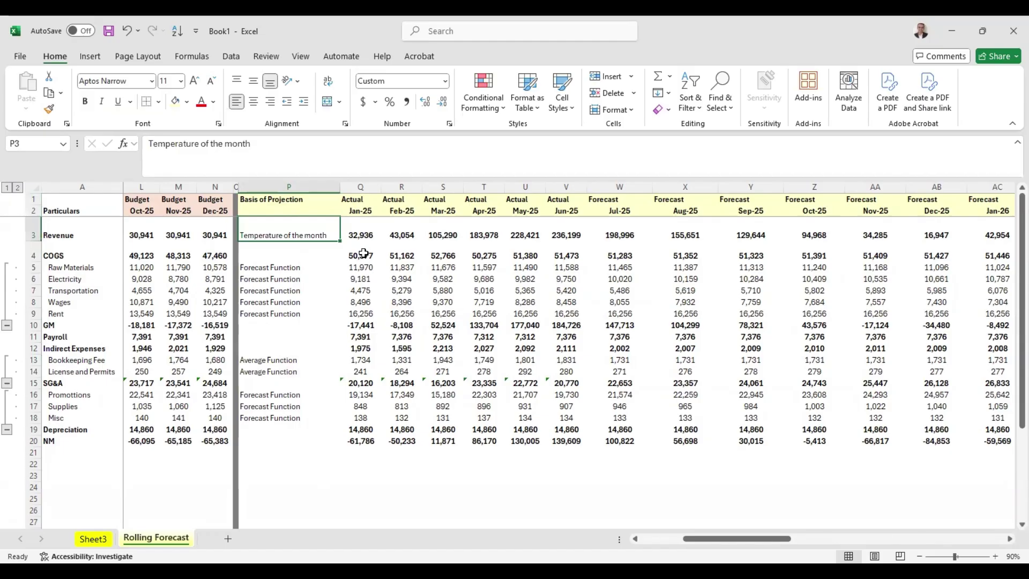
Apply a thick outside border around the Particulars column, A1:A20
key("Home")
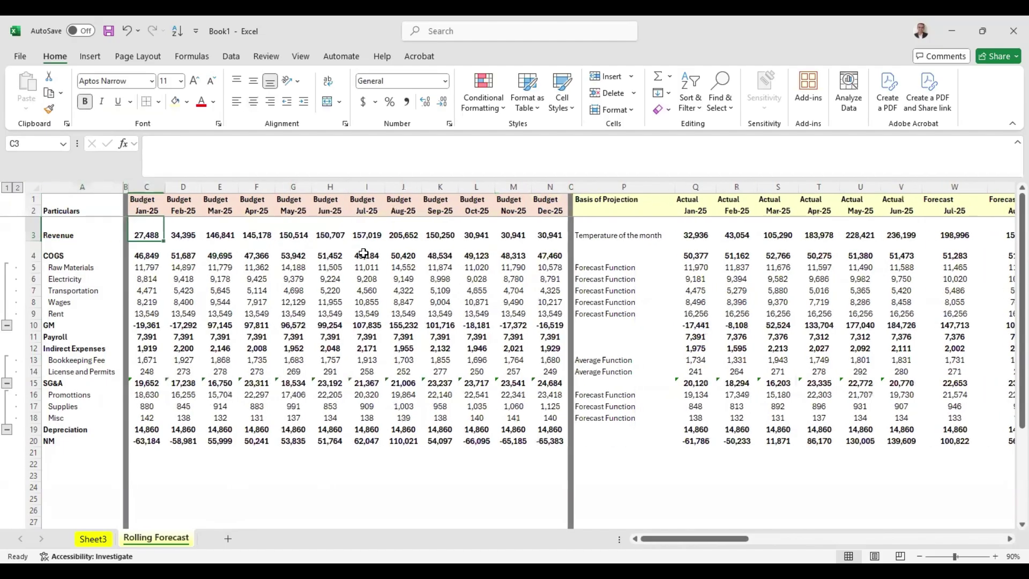
key("Right")
key("Right")
key("Right")
key("Right")
key("Right")
key("Right")
key("Right")
key("Right")
key("Left")
key("Left")
key("Left")
key("Left")
key("Left")
key("Left")
key("Left")
key("Left")
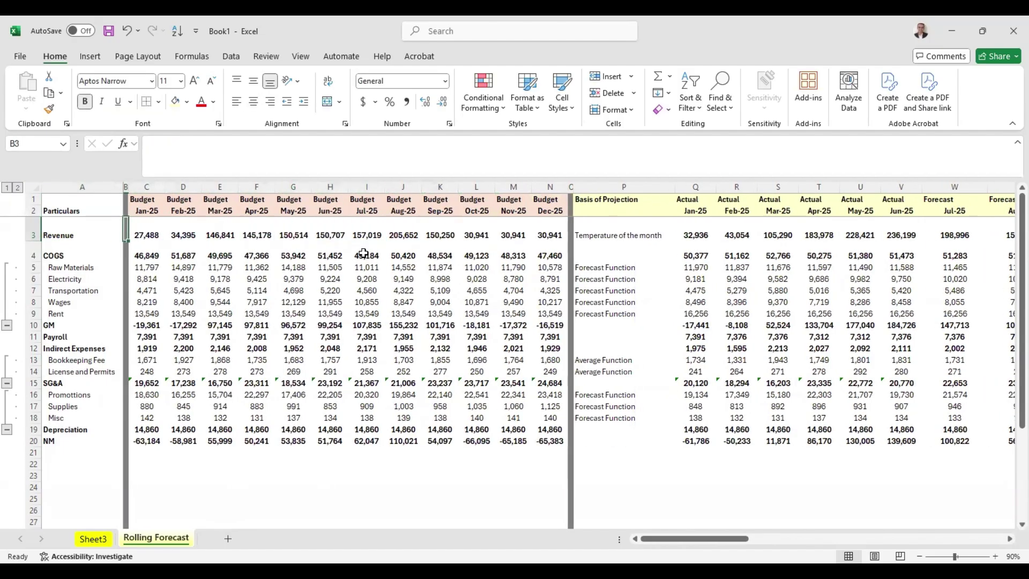
key("Up")
key("Up")
key("Down")
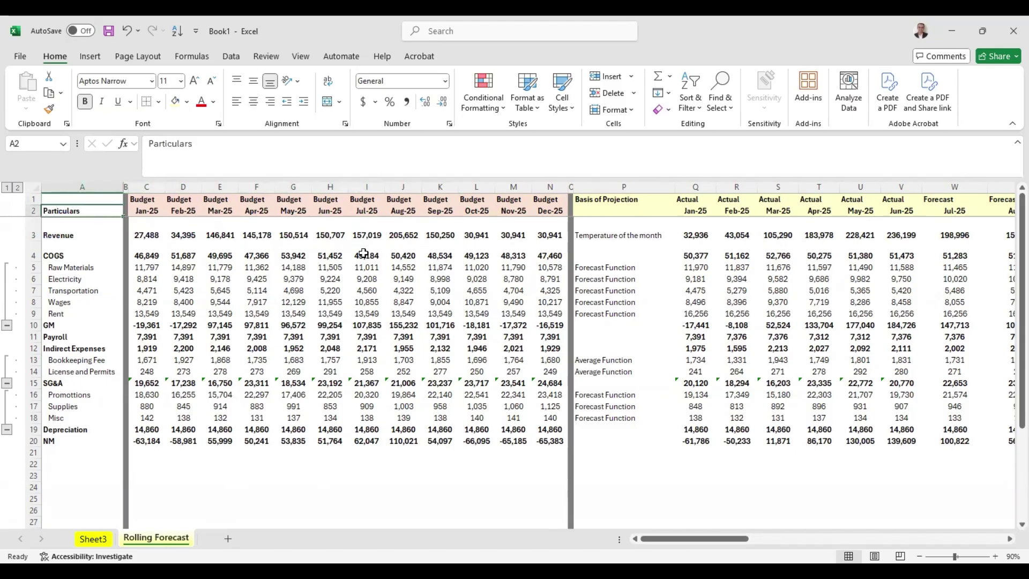
key("Up")
key("shift+Down")
key("shift+Down")
key("shift+Down")
key("shift+Down")
key("shift+Down")
key("shift+Down")
key("shift+Down")
key("shift+Down")
key("shift+Down")
key("shift+Down")
key("shift+Down")
key("shift+Down")
key("shift+Down")
key("shift+Down")
key("shift+Down")
key("shift+Down")
key("shift+Down")
key("shift+Down")
key("shift+Down")
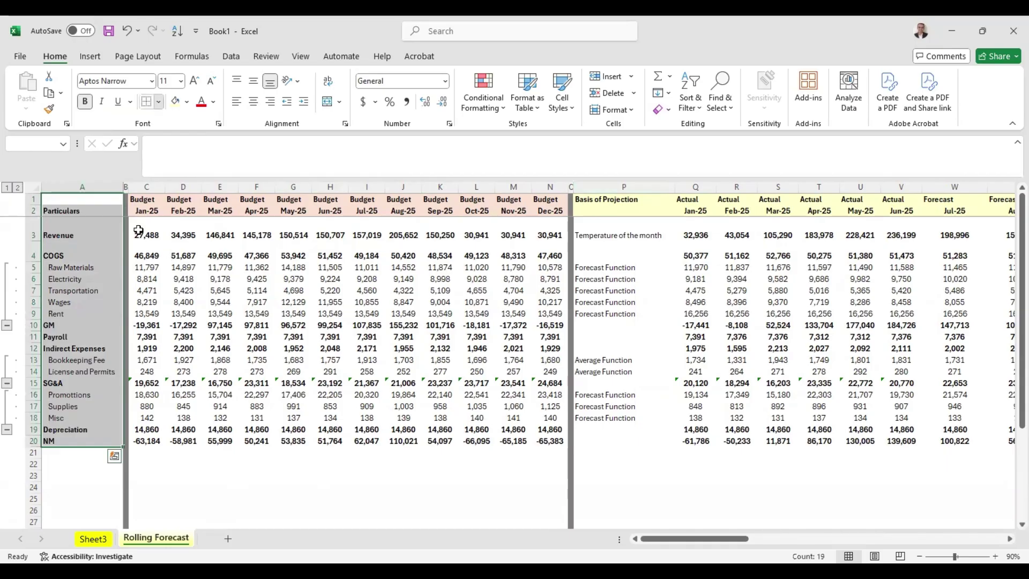
Apply a thick outside border around the 2025 Budget block, C1:N20
left_click_drag(140, 199, 456, 334)
left_click_drag(527, 430, 550, 442)
left_click(146, 101)
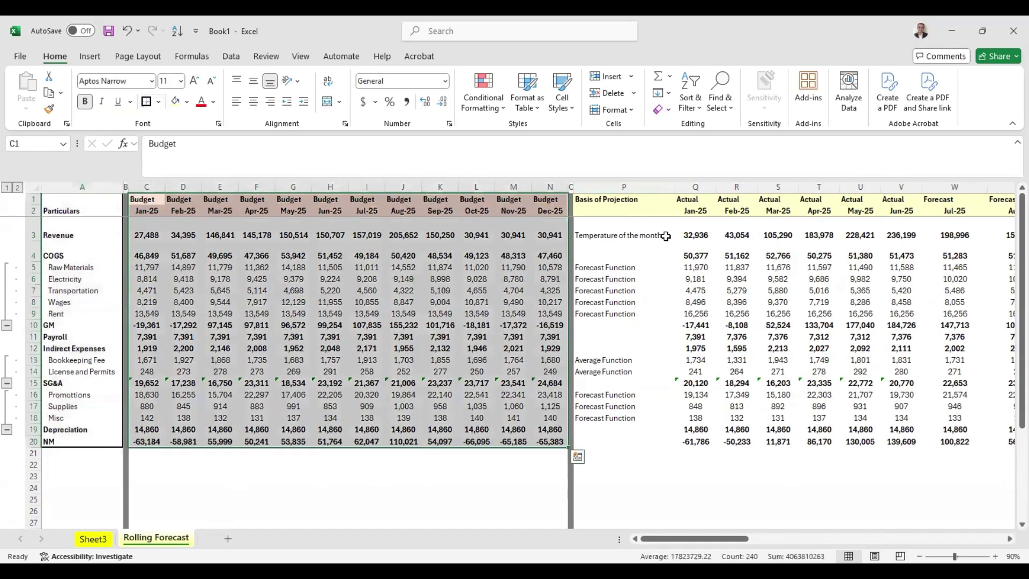
Apply a thick outside border around the Basis of Projection column, P1:P20
left_click_drag(589, 202, 624, 309)
left_click_drag(627, 435, 627, 440)
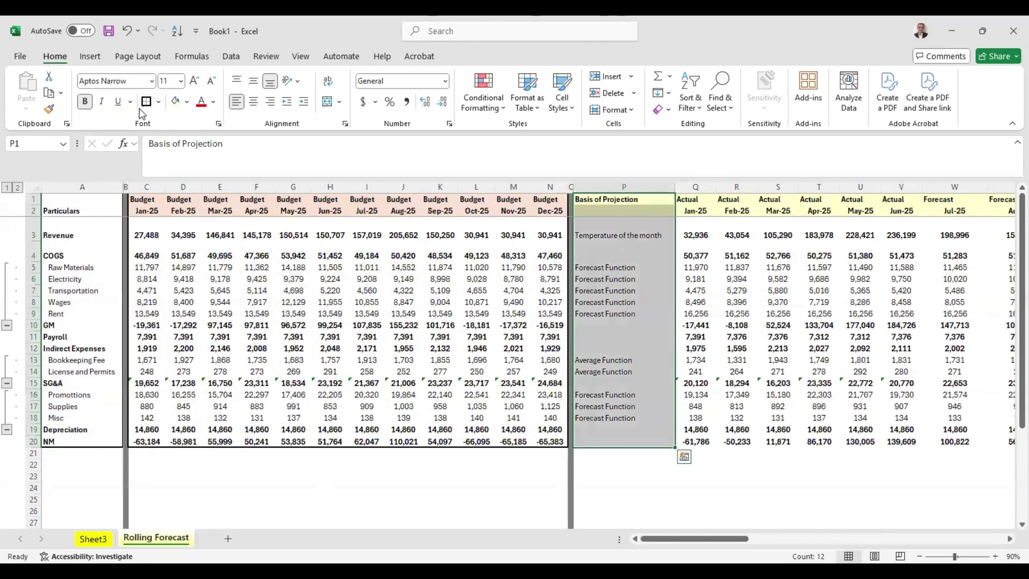
key("Right")
key("Left")
key("shift+Down")
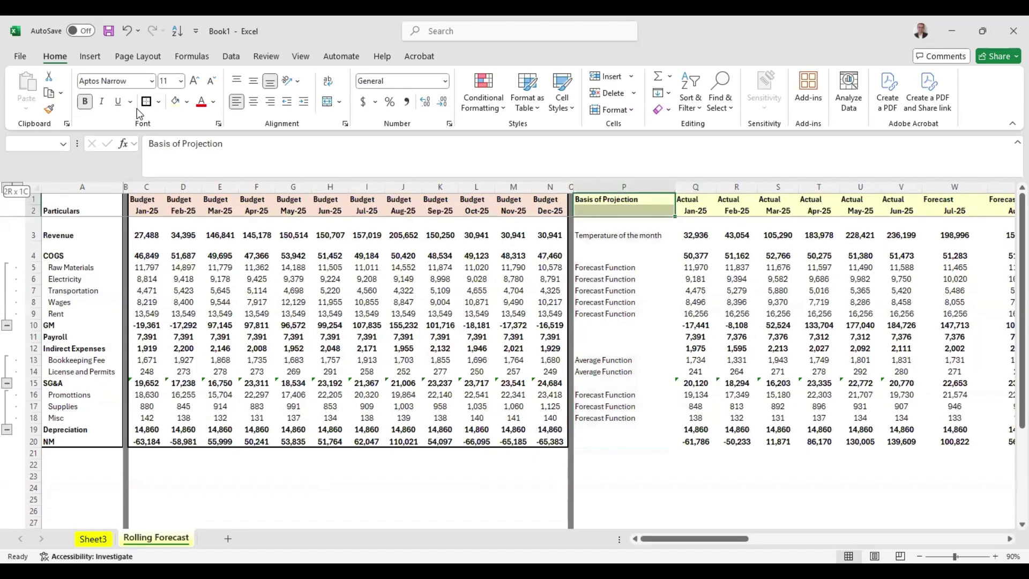
key("ctrl+shift+Down")
Apply a thick outside border around the Actual and Forecast block, Q1:AN20
key("Right")
key("ctrl+shift+Down")
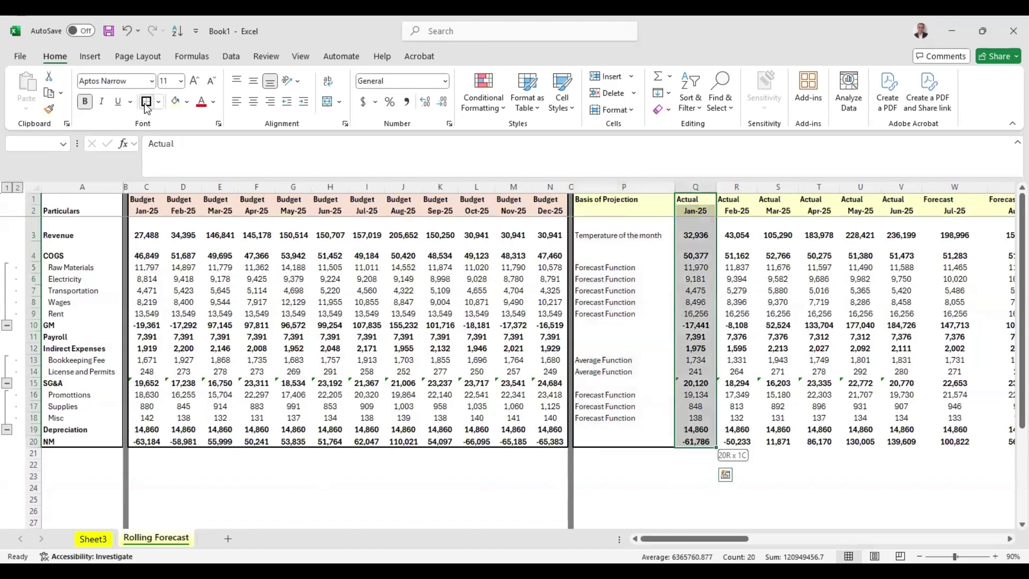
key("ctrl+shift+Right")
key("ctrl+Home")
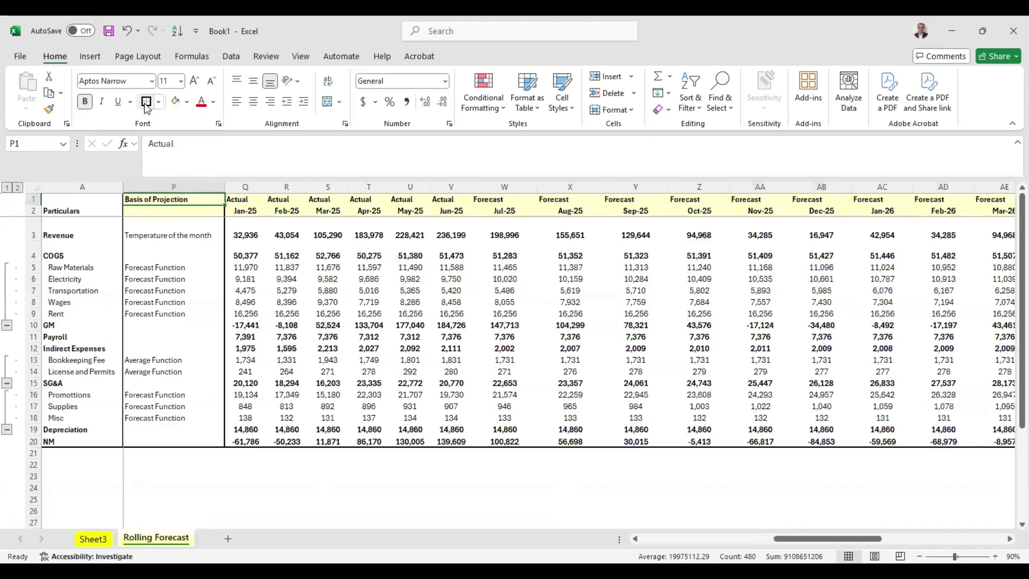
key("Down")
key("Down")
key("Down")
key("Down")
key("Down")
key("Down")
key("Down")
key("Down")
key("Down")
key("Down")
key("Down")
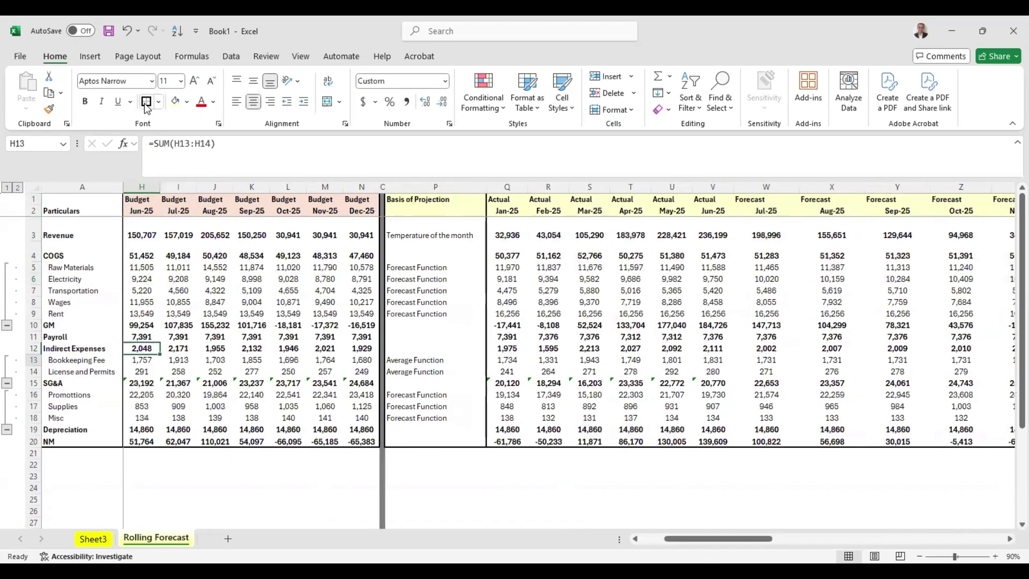
key("ctrl+Down")
key("Left")
key("Left")
key("Left")
key("Left")
key("Left")
key("ctrl+Up")
key("Down")
key("Down")
key("Down")
key("Down")
key("Down")
key("Left")
key("Left")
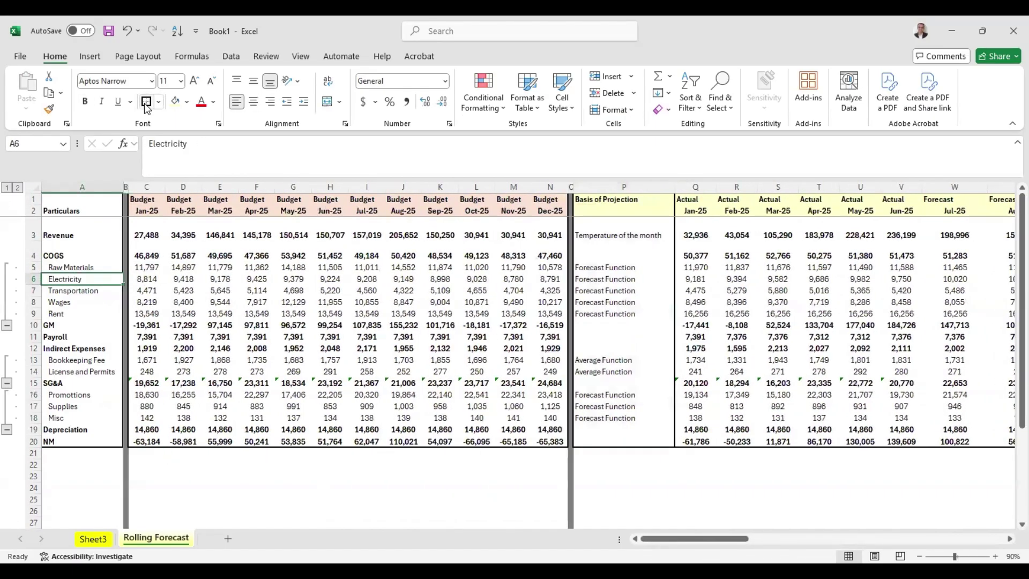
key("Up")
key("Up")
key("Up")
key("shift+Right")
key("shift+Right")
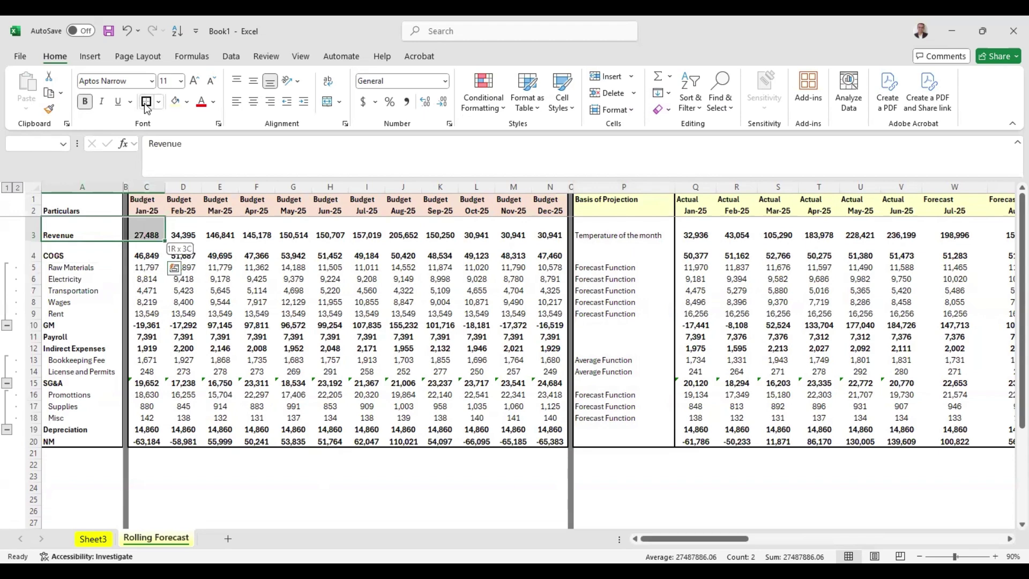
key("ctrl+shift+Right")
Apply a top and bottom border to the GM row from A10 to AN10
left_click(50, 338)
key("Up")
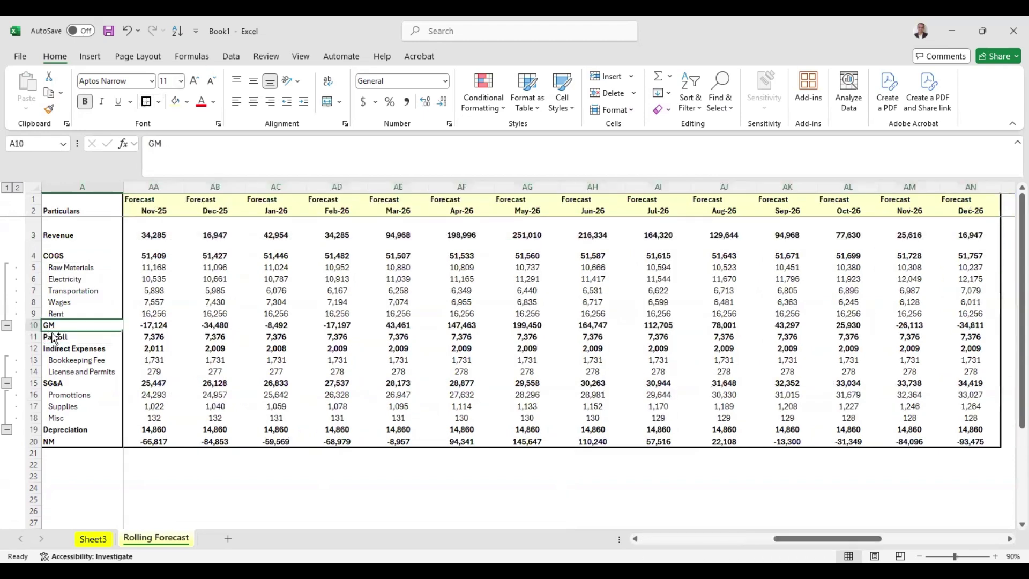
key("shift+Right")
key("shift+Right")
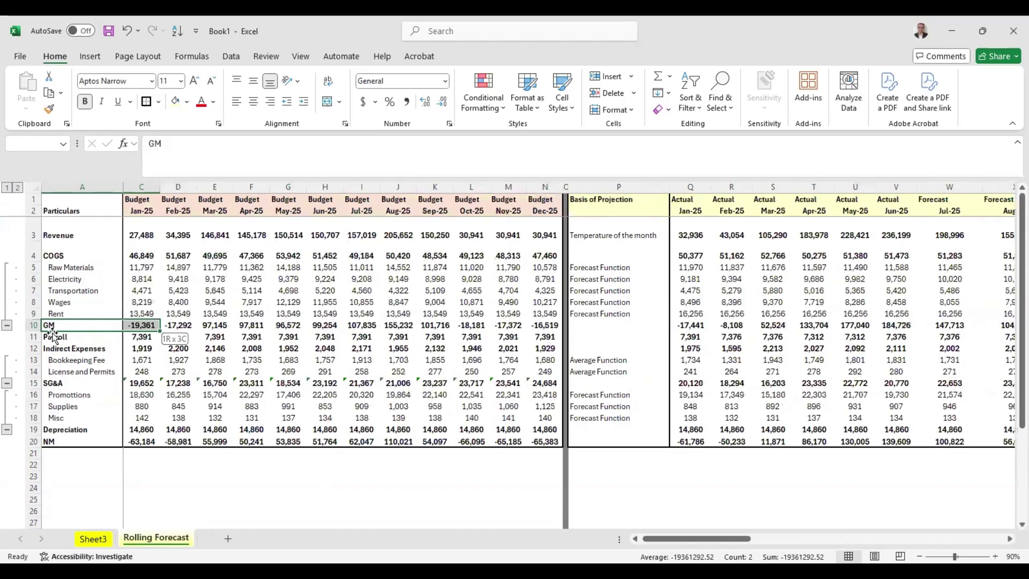
key("ctrl+shift+Right")
left_click(159, 102)
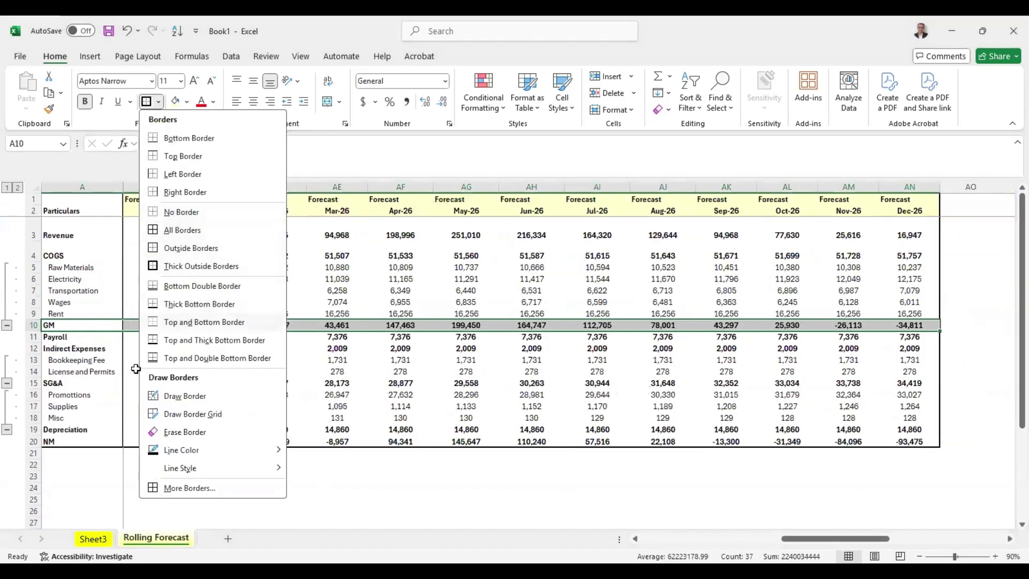
key("d")
key("Left")
key("Left")
key("Left")
key("Left")
key("Left")
key("Left")
key("Left")
key("Left")
key("Left")
key("Left")
key("Left")
key("Left")
key("Left")
key("Left")
key("Left")
key("Left")
key("Left")
key("Left")
key("Left")
key("Left")
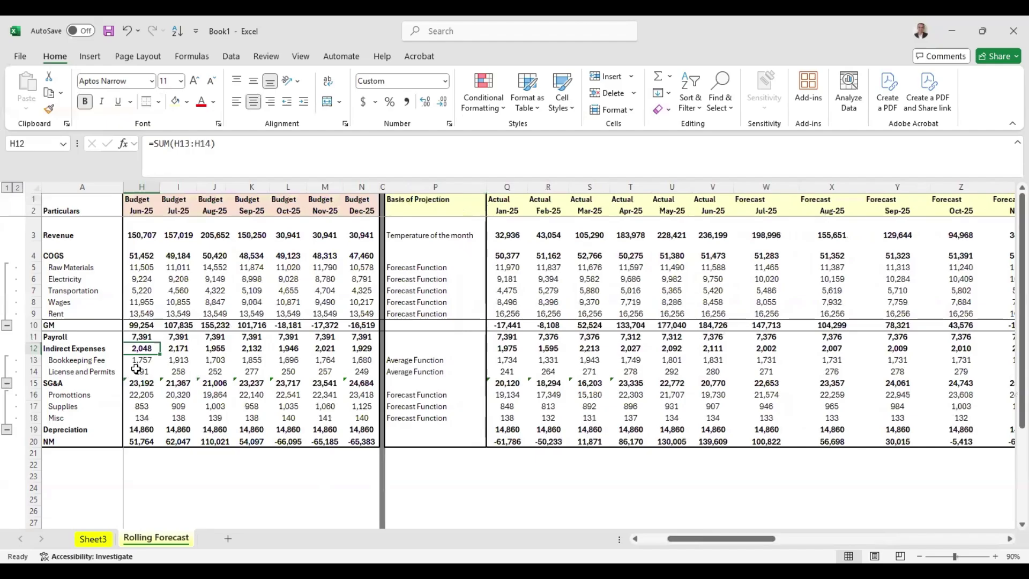
key("Up")
key("Up")
key("Up")
key("Up")
key("Up")
key("Up")
key("Up")
key("Up")
key("Right")
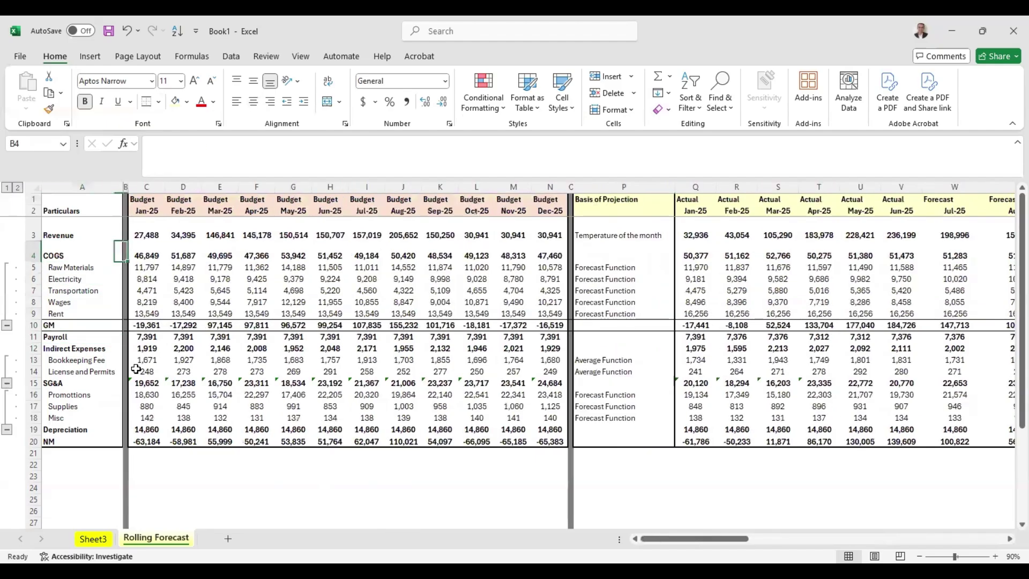
key("Right")
key("Up")
key("Left")
key("Left")
key("shift+Right")
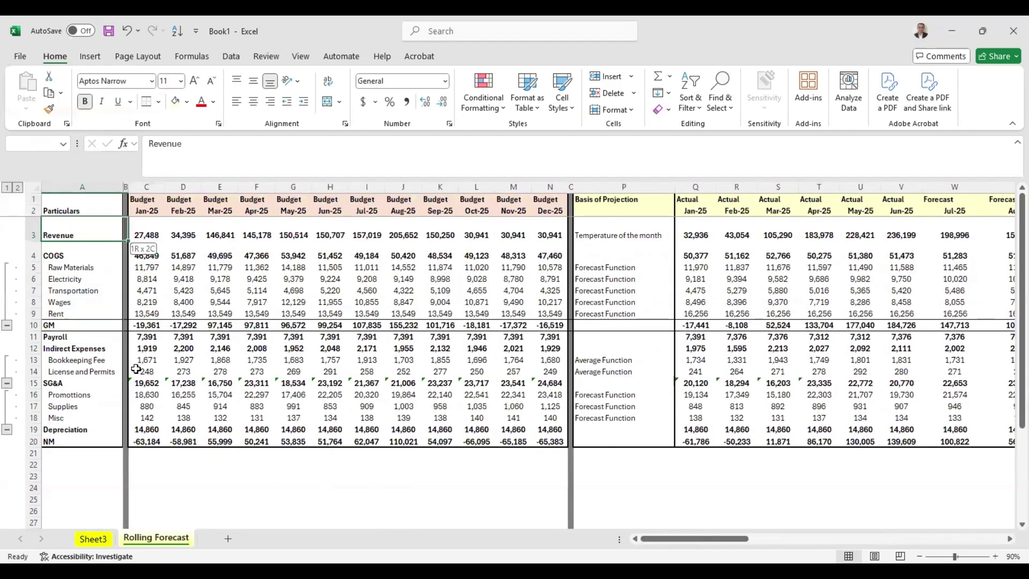
Apply a top and bottom border to the NM row from A20 to AN20
key("Down")
key("Down")
key("Down")
key("Down")
key("Down")
key("Down")
key("Down")
key("Down")
key("Down")
key("Down")
key("Down")
key("Down")
key("Down")
key("Down")
key("Down")
key("Down")
key("Down")
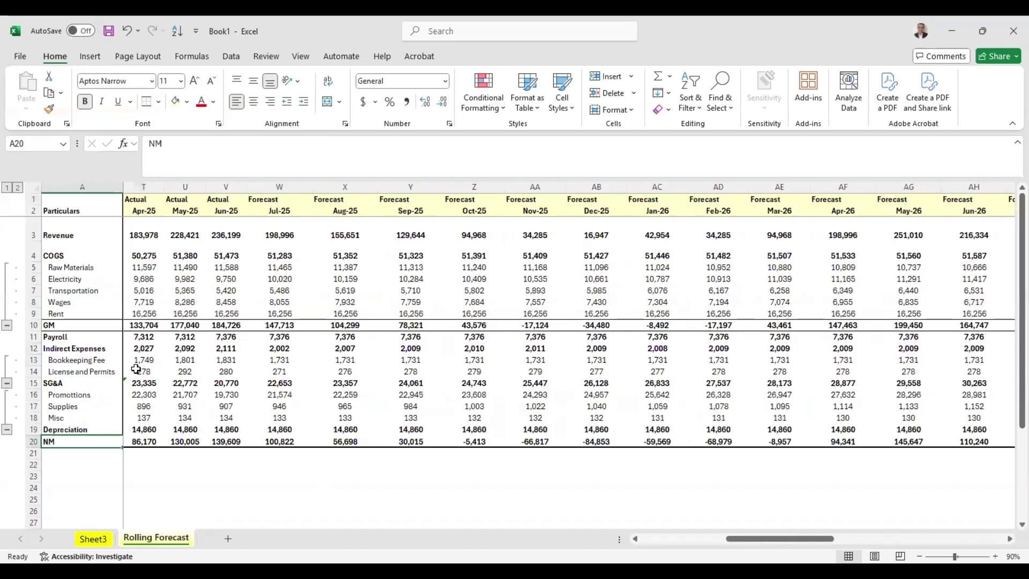
key("shift+Right")
key("shift+Right")
key("shift+Right")
key("shift+Right")
key("shift+Right")
key("shift+Right")
key("shift+Right")
key("shift+Right")
key("shift+Right")
key("shift+Right")
key("shift+Right")
key("shift+Right")
key("shift+Right")
key("shift+Right")
key("shift+Right")
key("shift+Right")
key("shift+Right")
key("shift+Right")
key("shift+Right")
key("shift+Right")
key("shift+Right")
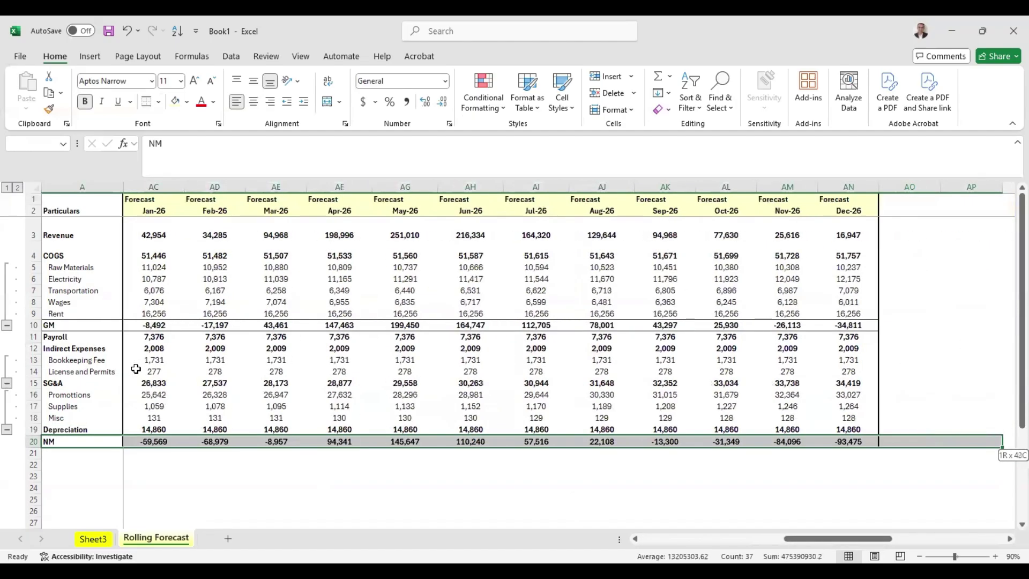
scroll(136, 369, "right", 2)
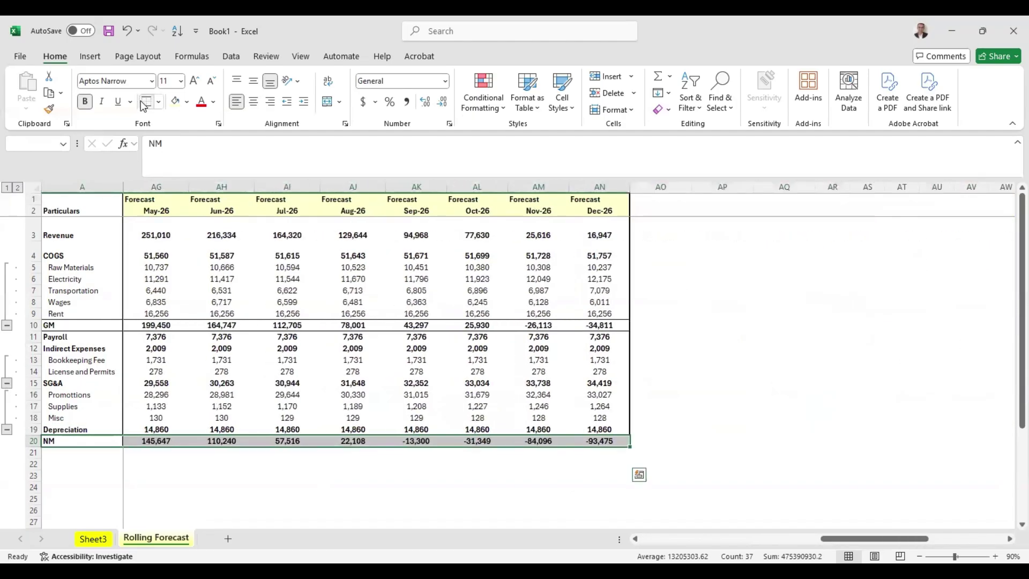
left_click(156, 302)
key("Home")
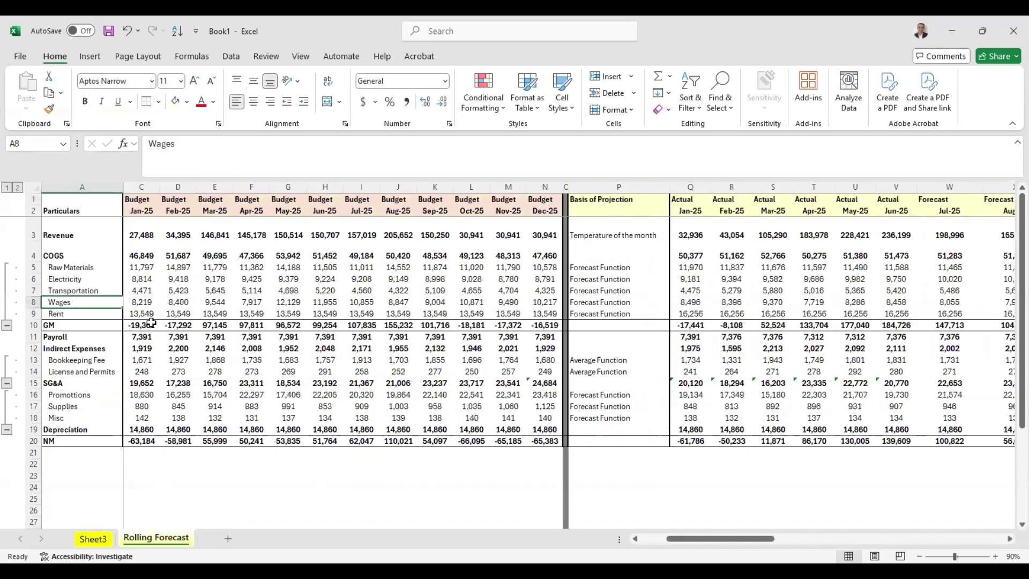
Group the monthly Budget columns C to N and slightly widen the grey separator column O
key("ctrl+Down")
key("shift+Right")
left_click(150, 315)
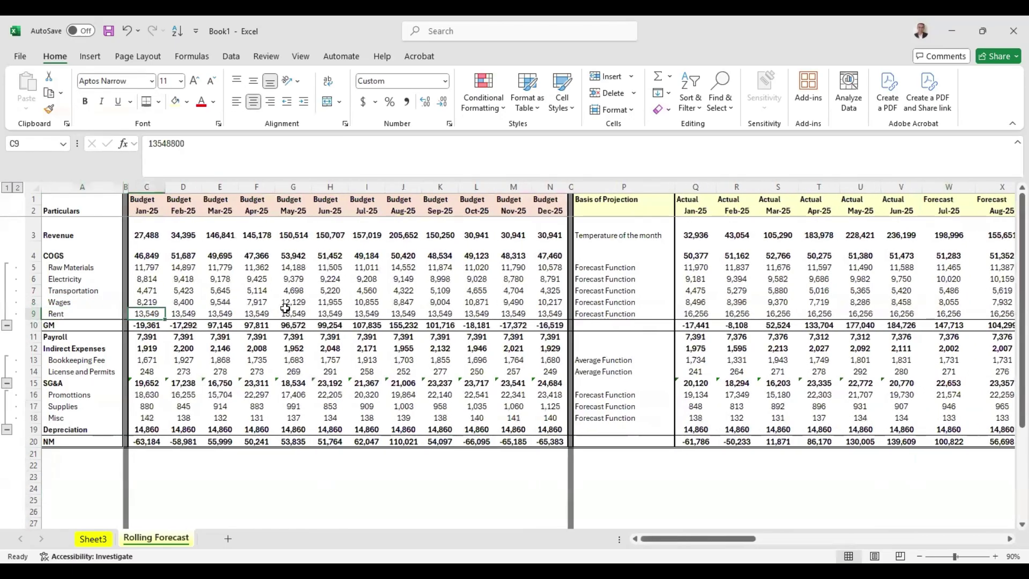
key("ctrl+space")
key("shift+Right")
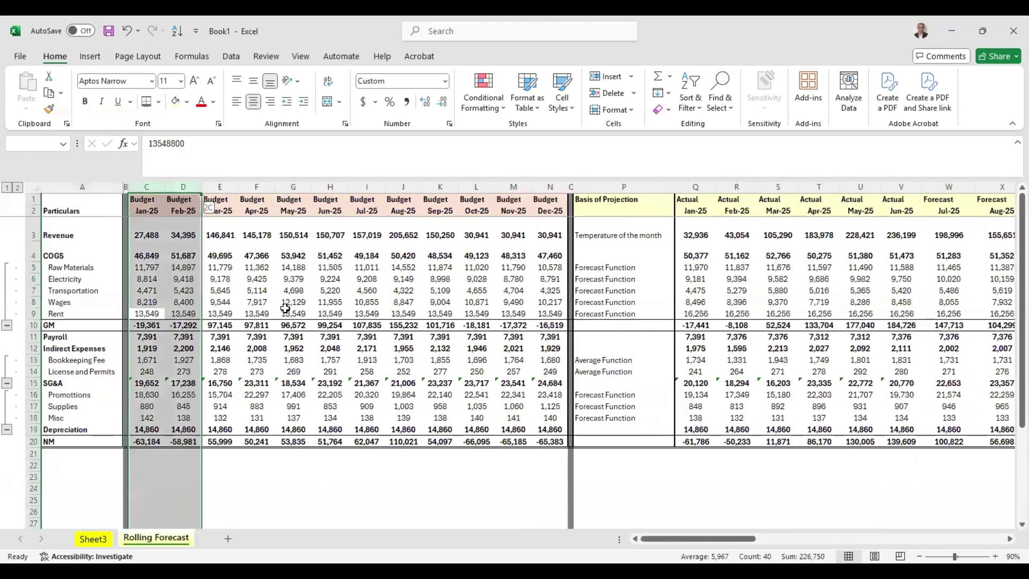
key("shift+Right")
key("shift+Right")
key("shift+Right")
key("shift+Right")
key("shift+Right")
key("shift+Right")
key("shift+Right")
key("shift+Right")
key("shift+Right")
key("shift+Right")
key("shift+alt+Right")
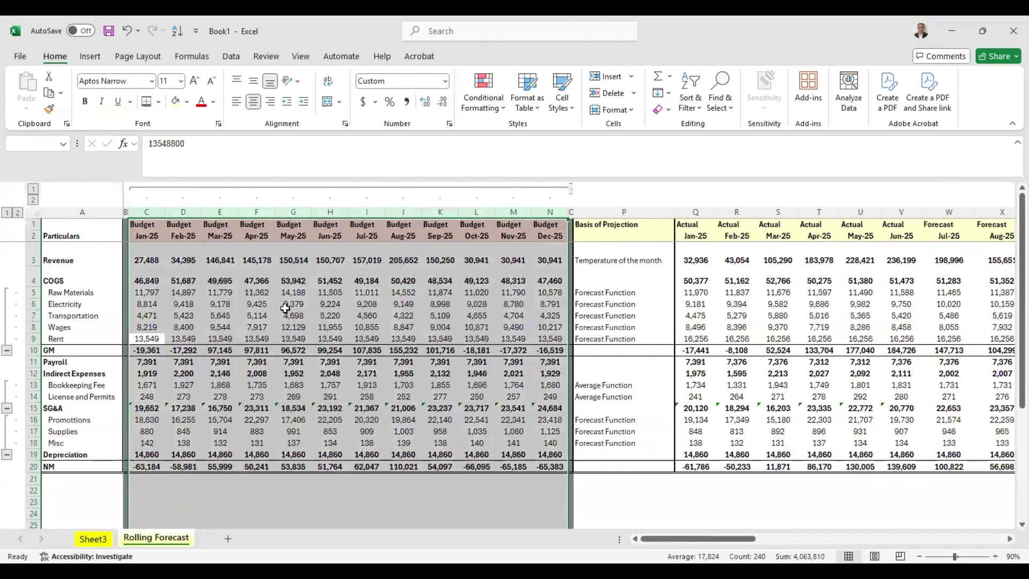
left_click_drag(573, 213, 579, 214)
Try to group the Basis of Projection column, P
left_click(605, 212)
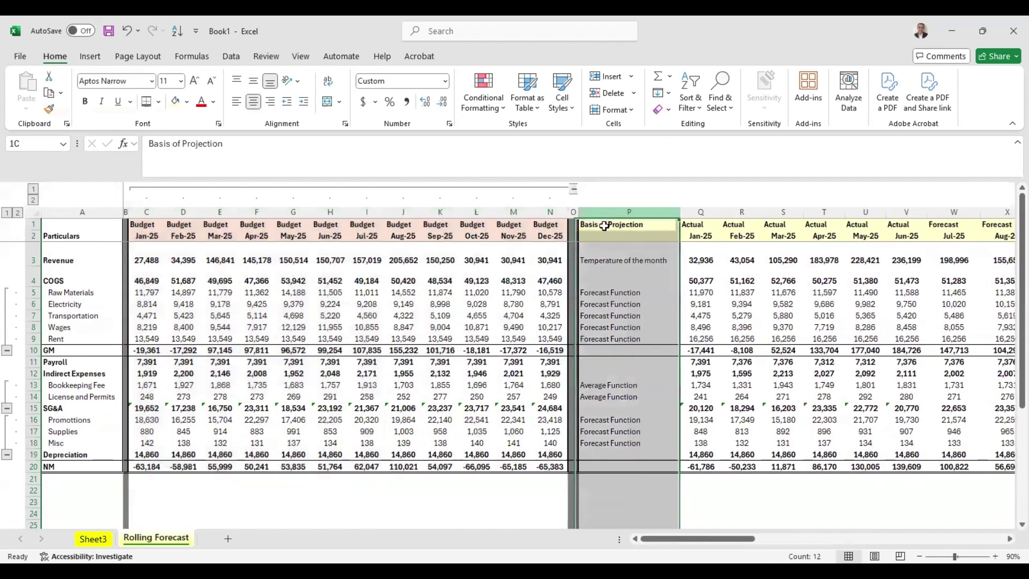
key("shift+alt+Right")
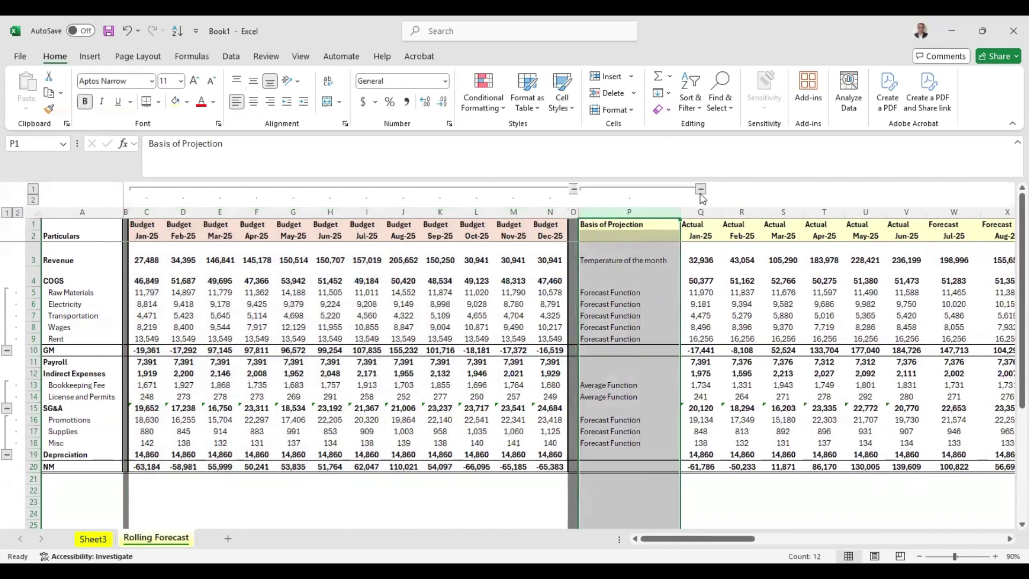
left_click(707, 225)
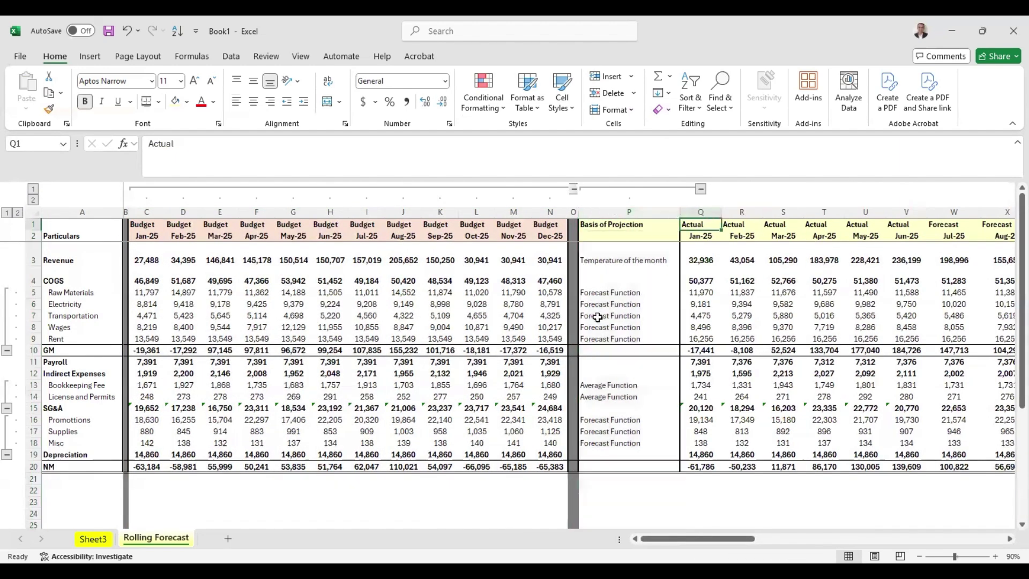
key("Left")
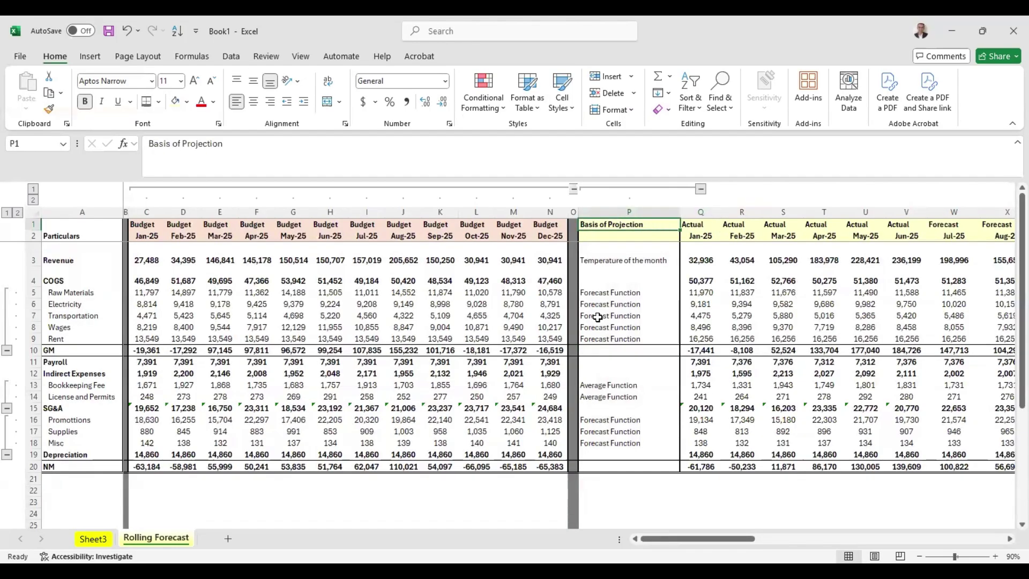
key("Right")
key("Right")
key("Right")
key("Right")
key("Right")
key("Right")
key("Right")
key("Right")
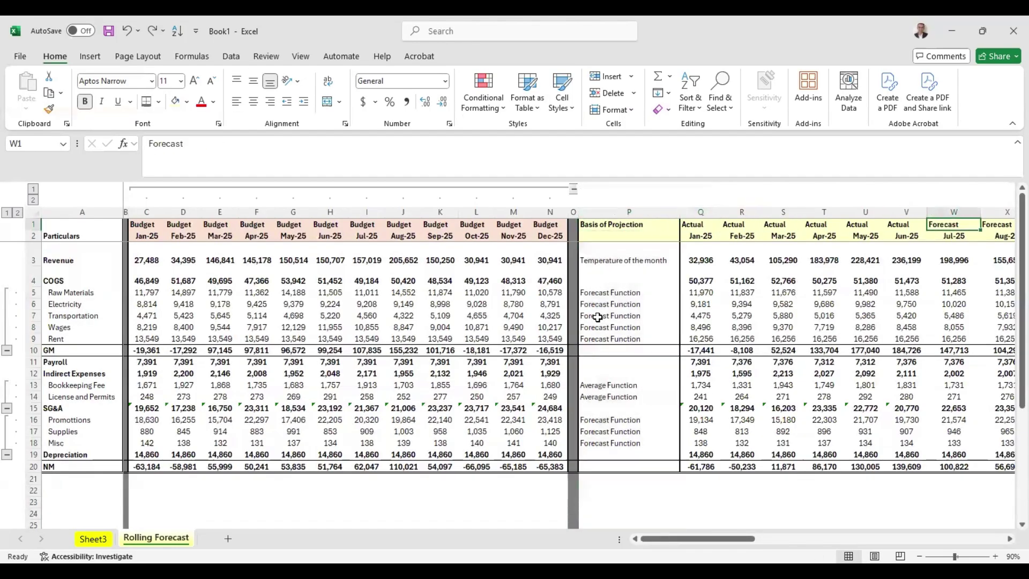
Fill the Forecast header cells W1:AN2 with dark teal and set their font colour to white
key("Right")
key("Right")
key("Right")
key("Right")
key("Right")
key("Right")
key("Right")
key("Left")
key("Left")
key("Left")
key("Left")
key("Left")
key("Left")
key("Left")
key("Left")
key("Left")
key("Left")
key("Left")
key("Left")
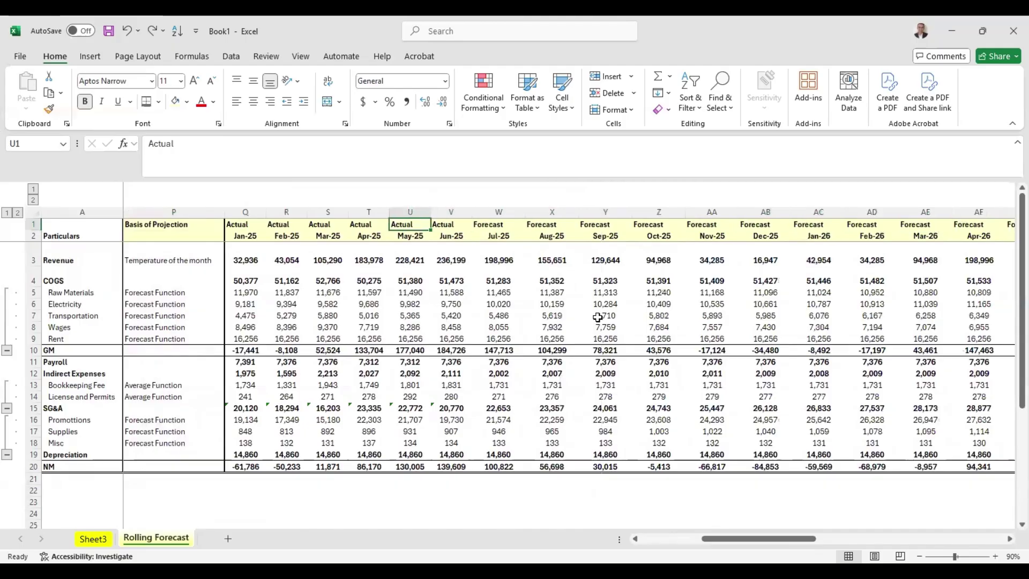
key("Left")
key("Left")
key("shift+Down")
key("shift+Right")
key("Right")
key("Right")
key("Right")
key("Right")
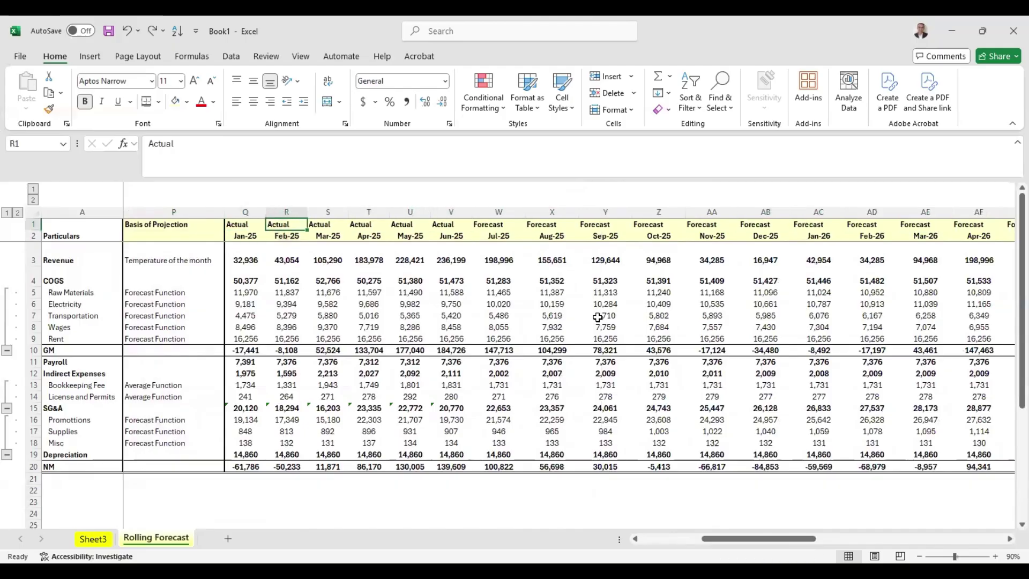
key("Right")
key("Right")
key("shift+Down")
key("shift+Right")
key("shift+Right")
key("shift+Right")
key("shift+Right")
key("shift+Right")
key("shift+Right")
key("shift+Right")
key("shift+Right")
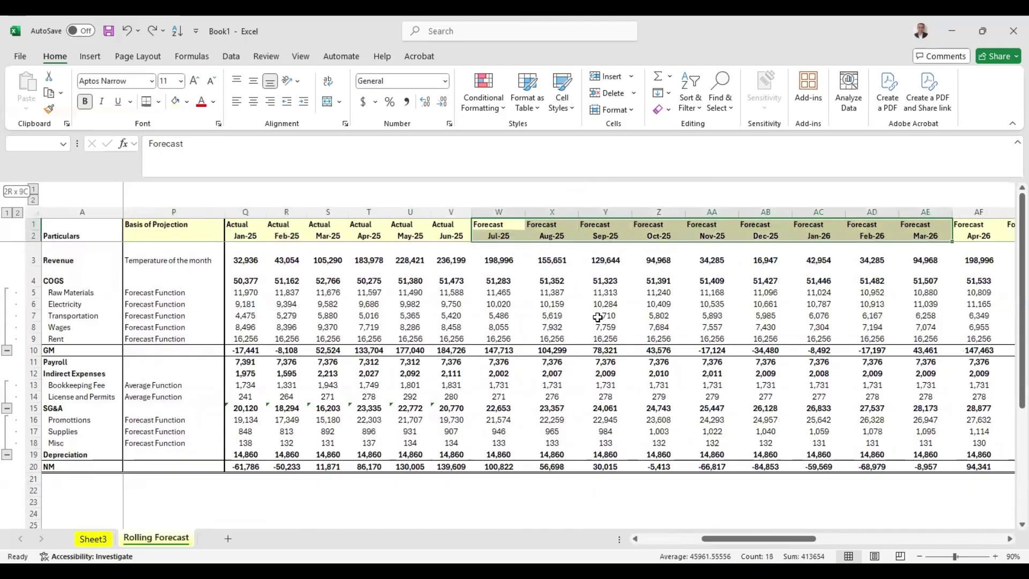
key("shift+Right")
key("shift+Right")
key("shift+Right")
key("shift+Right")
key("shift+Right")
key("shift+Right")
key("shift+Right")
key("shift+Right")
key("shift+Right")
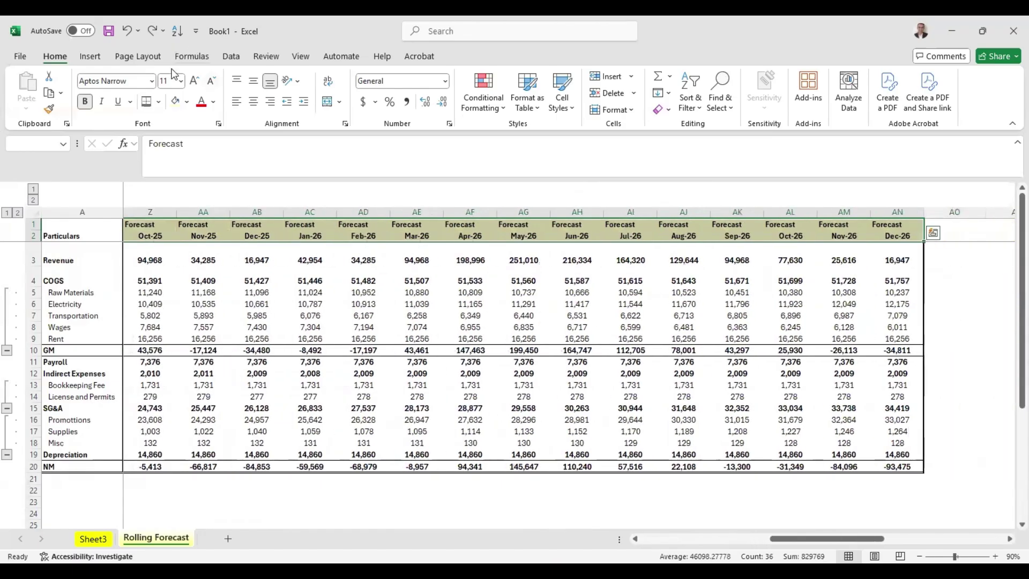
left_click(185, 100)
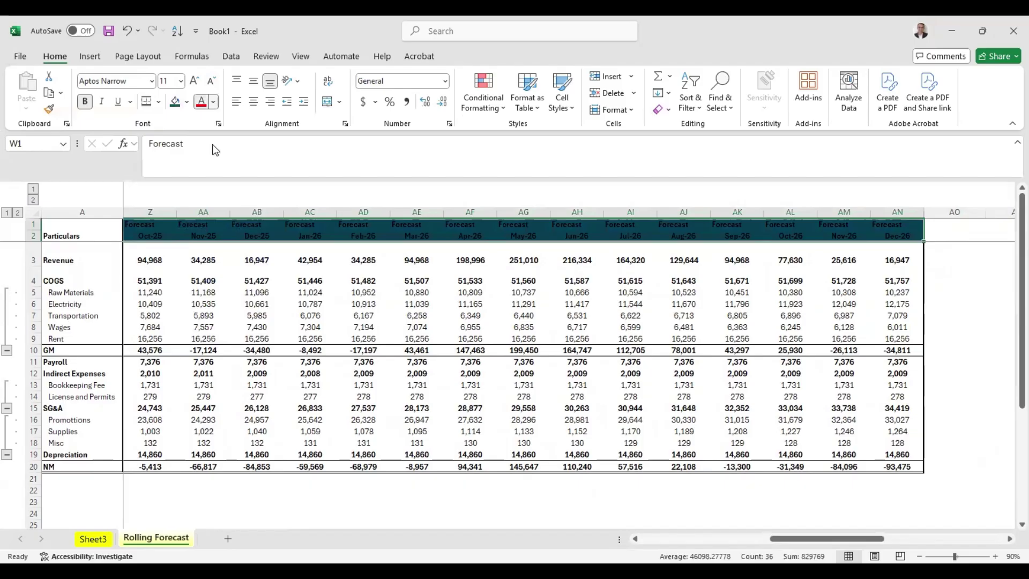
left_click(213, 101)
left_click(205, 183)
Enter the heading Budget in AO1, in the first empty column after the Dec-26 forecast
key("Home")
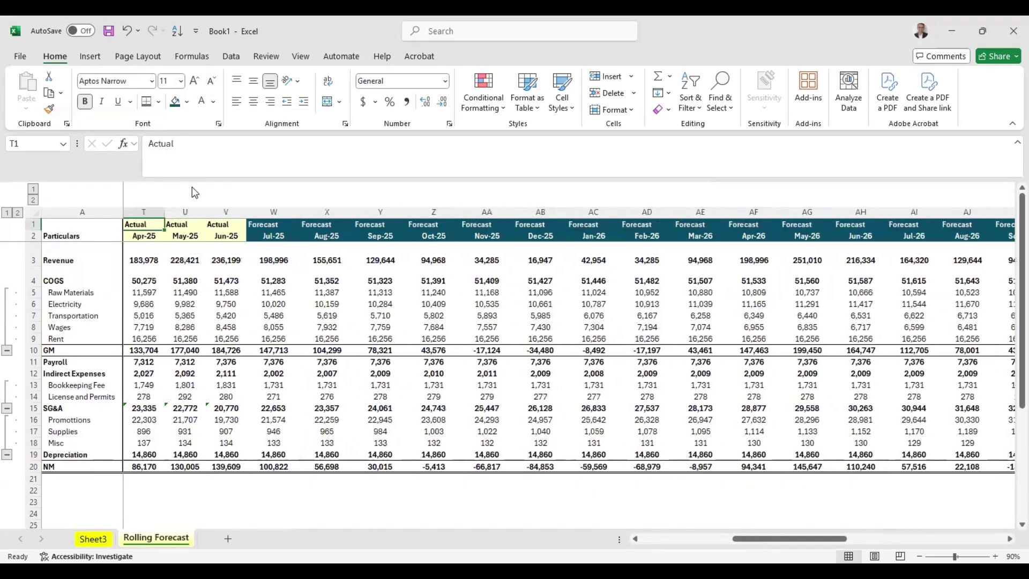
key("Right")
key("Right")
key("Right")
key("Right")
key("Right")
key("Right")
key("Right")
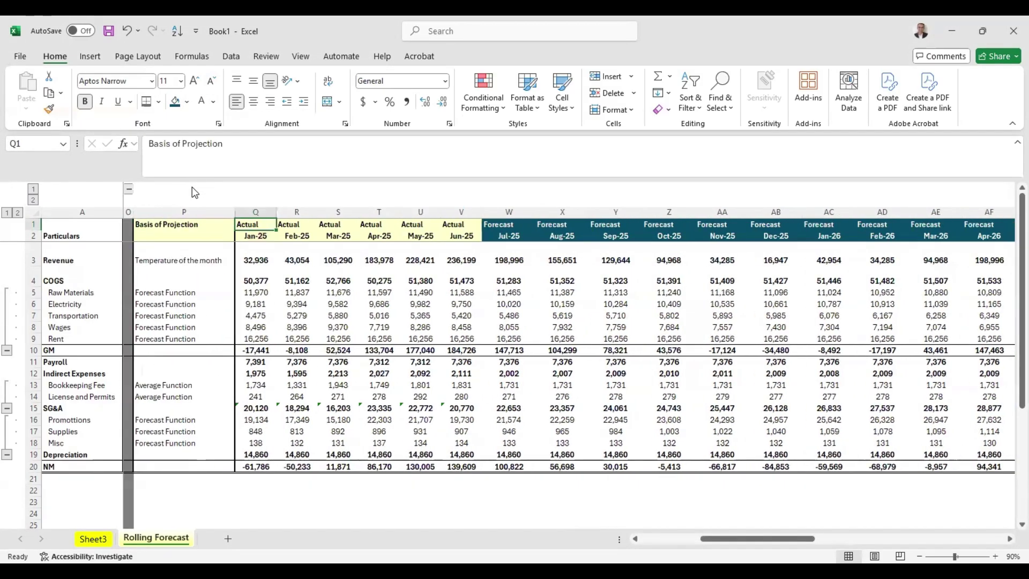
key("Down")
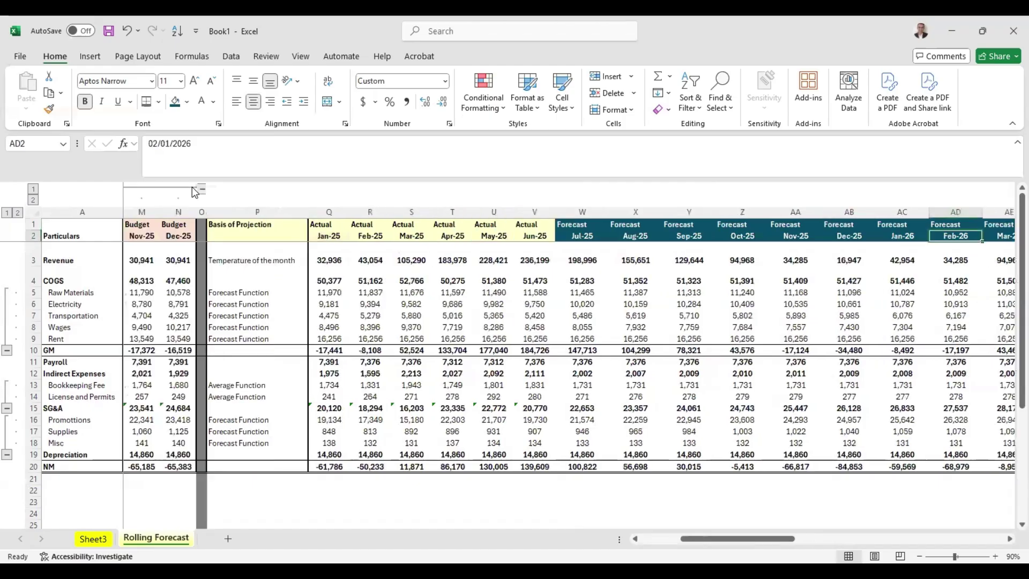
key("Right")
key("Right")
key("Right")
key("Right")
key("Right")
key("Right")
key("Right")
key("Right")
key("Right")
key("Right")
key("Right")
key("Right")
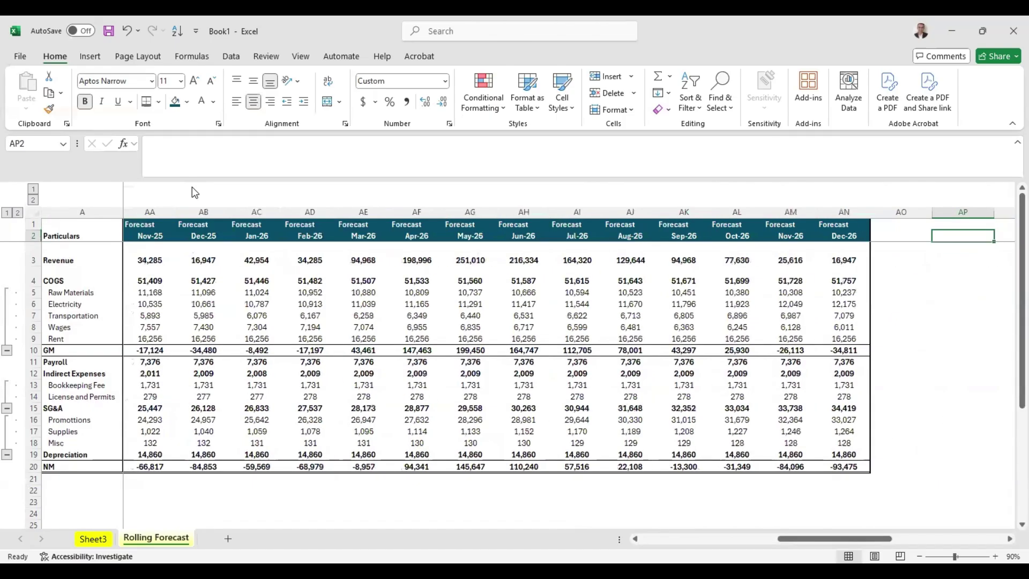
key("Left")
key("Left")
key("Up")
key("Right")
key("Left")
key("Right")
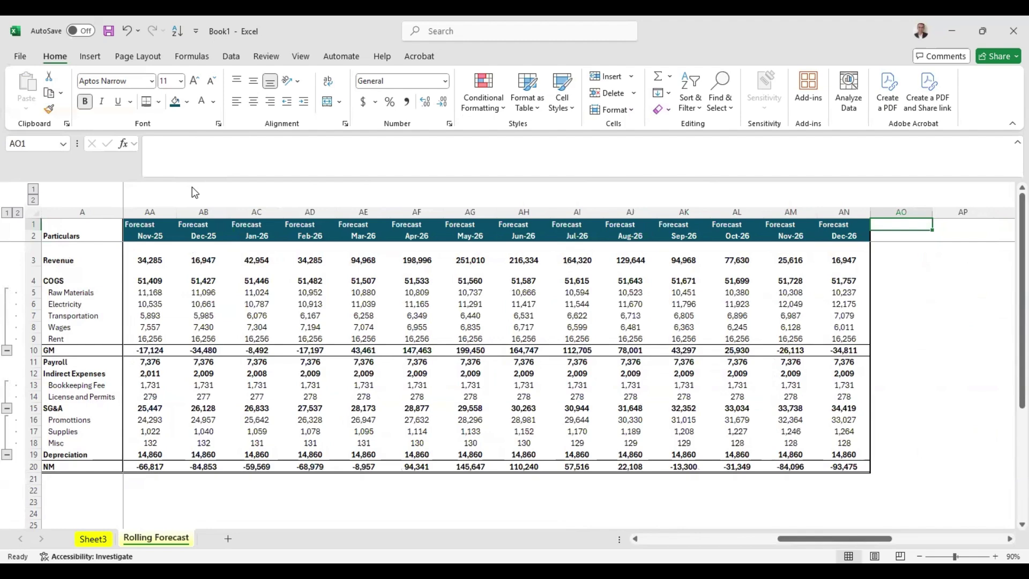
type("Budget")
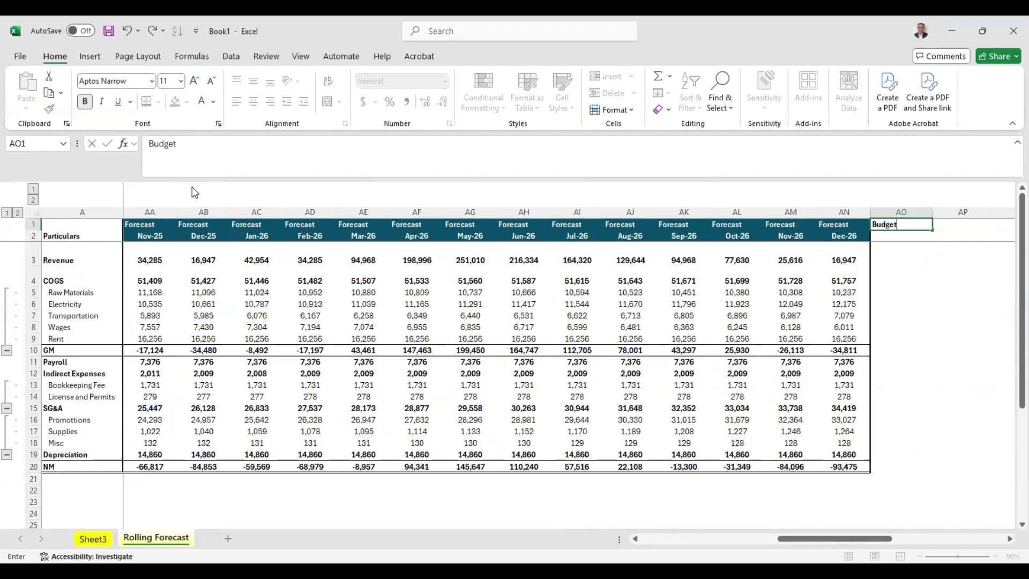
key("Return")
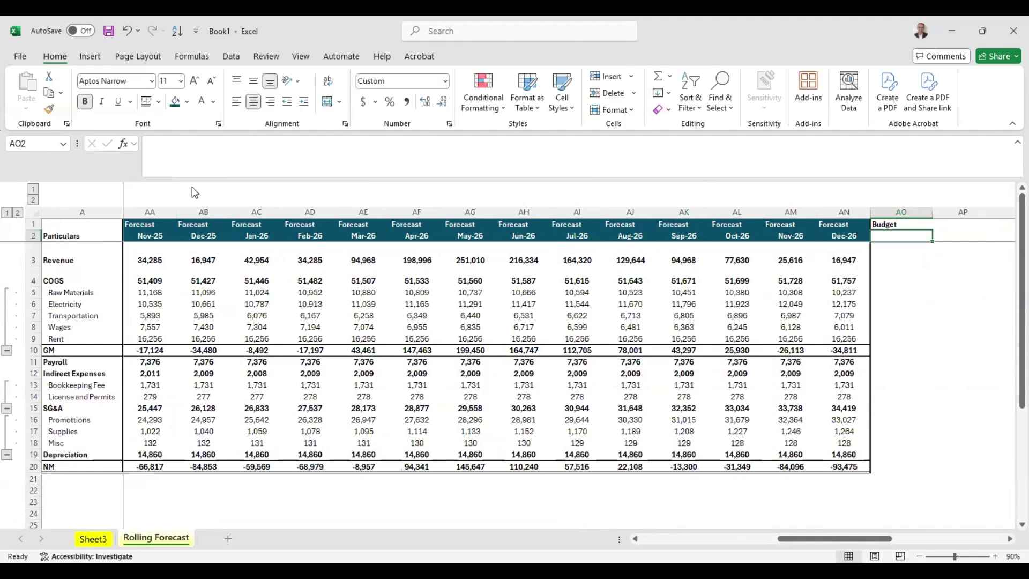
Enter 2025 under the Budget heading in AO2 and set the cell's number format to General
key("F2")
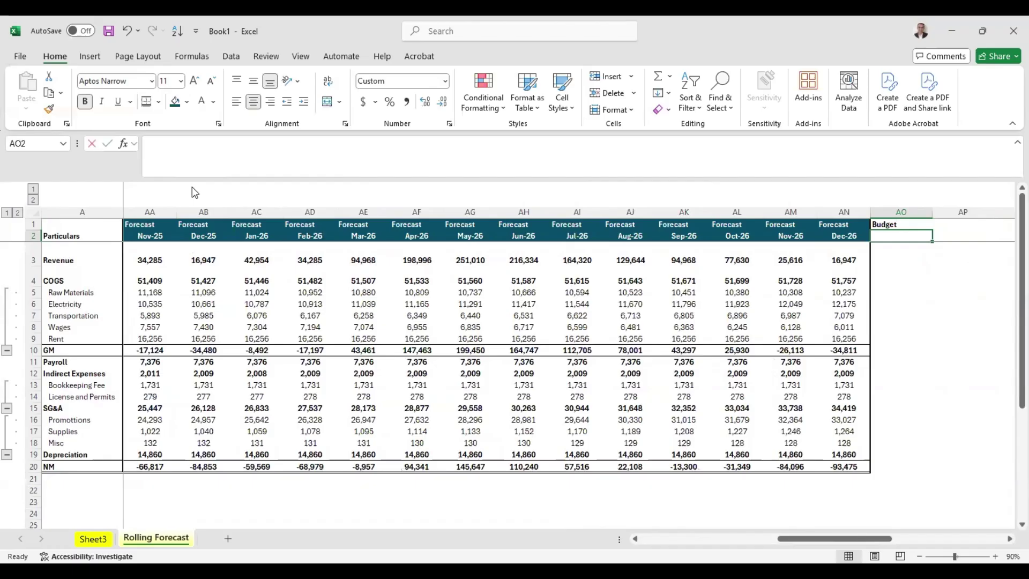
type("2026")
key("Return")
key("Up")
key("Up")
key("Down")
key("ctrl+1")
key("Up")
Enter the heading Act+Fcst in AP1 with 2025 below it, matching the year format of AO2
key("Up")
key("Up")
key("Up")
key("Up")
key("Up")
key("Up")
key("Up")
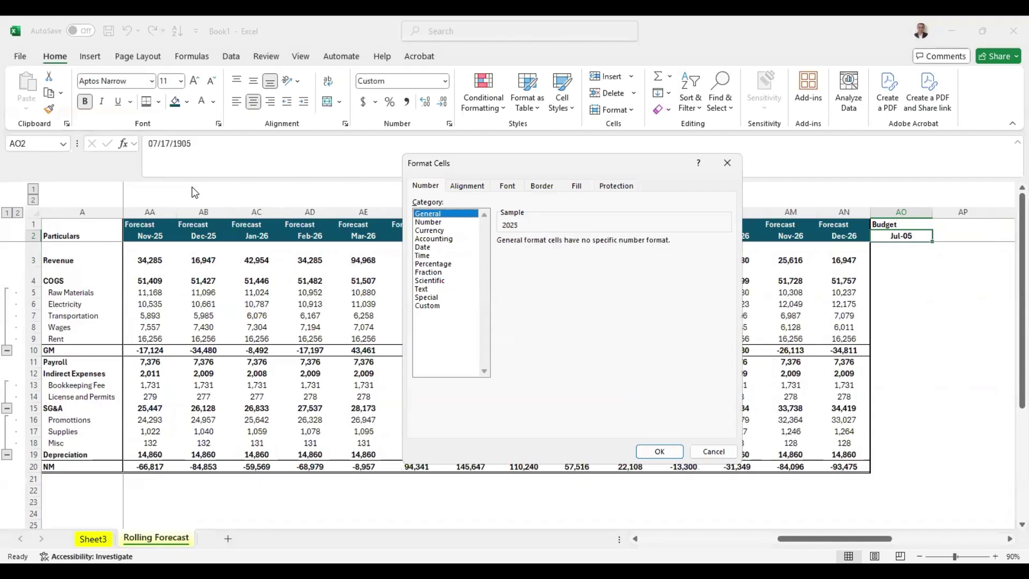
key("Return")
key("Right")
key("Up")
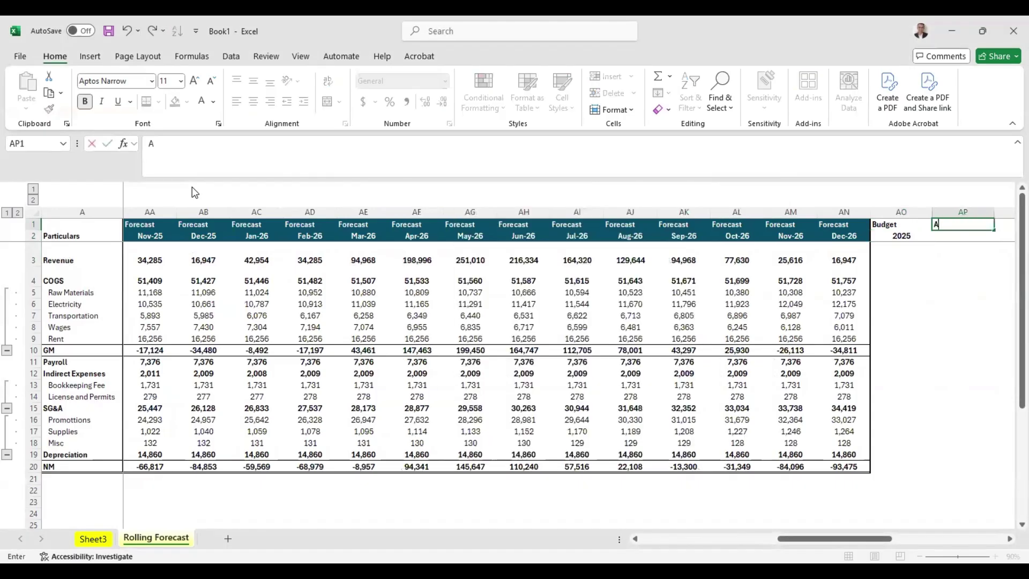
type("Act+Fcst")
key("Return")
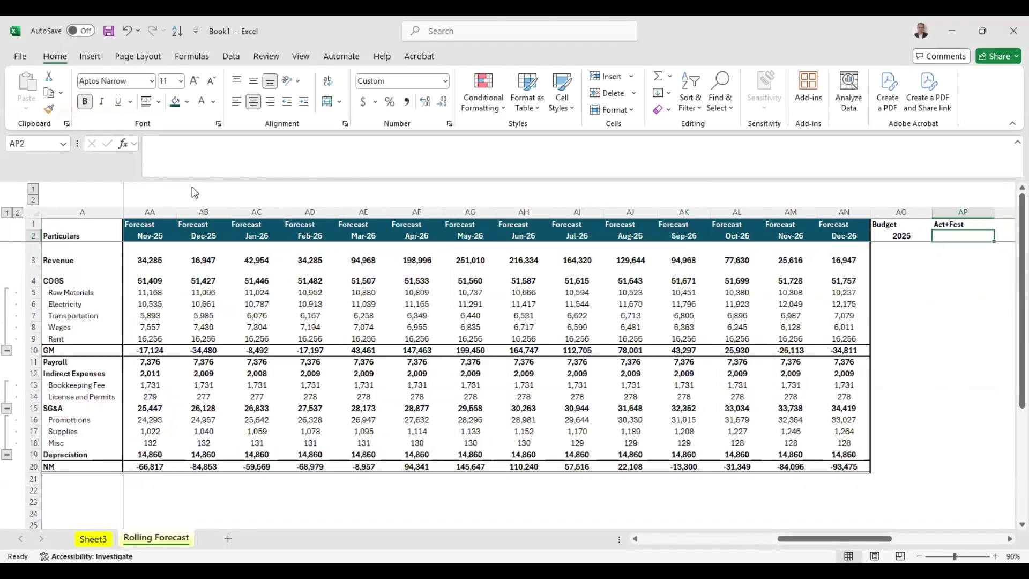
type("2025")
key("Return")
key("Up")
key("Left")
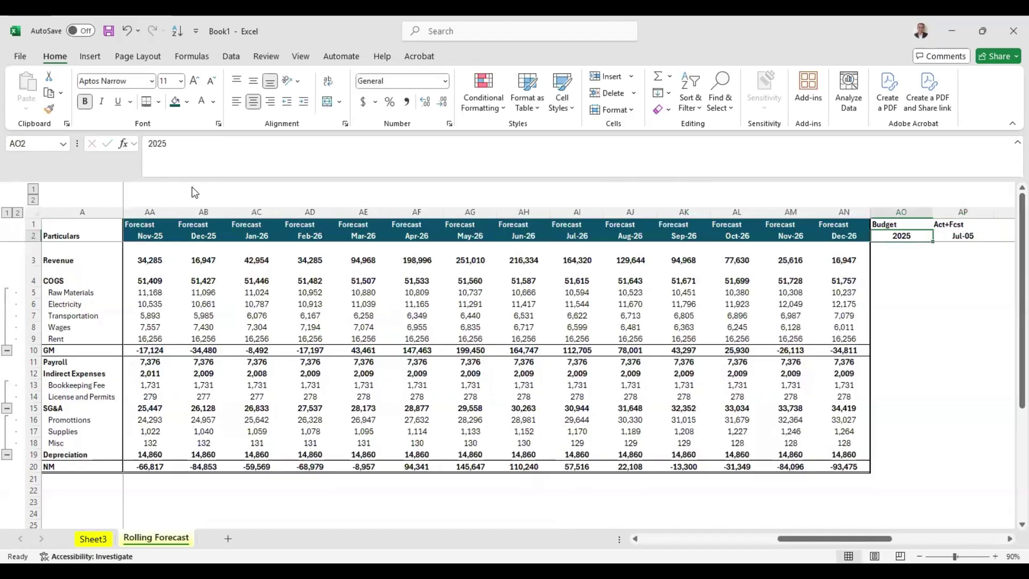
key("ctrl+c")
key("Right")
key("Return")
Total the 2025 budget revenue in AO3 with =SUM(C3:N3)
key("Left")
key("Down")
key("alt+=")
key("ctrl+Left")
key("ctrl+Left")
key("ctrl+Left")
key("ctrl+Left")
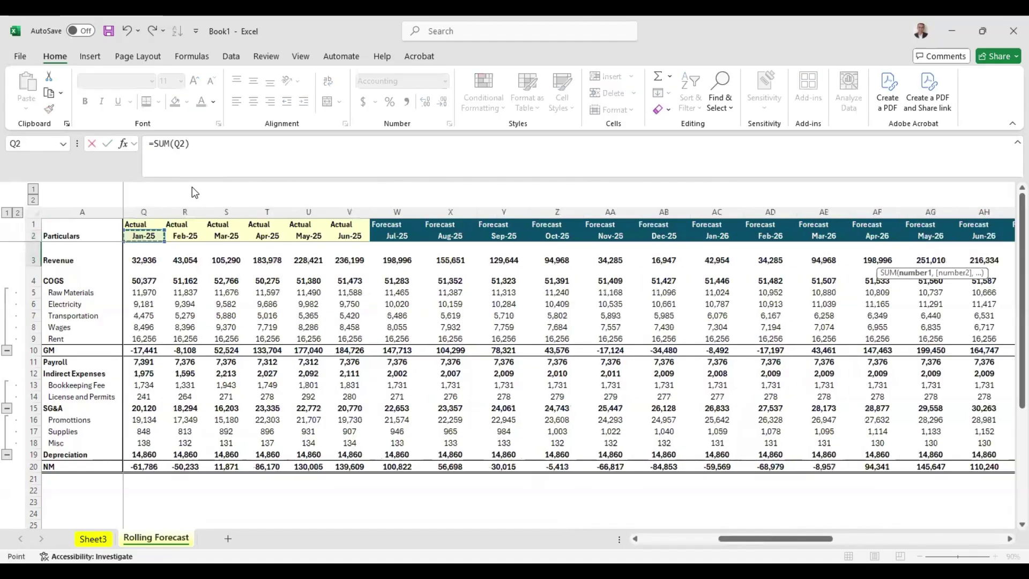
key("Right")
key("Up")
key("Right")
key("Down")
key("Down")
key("shift+Right")
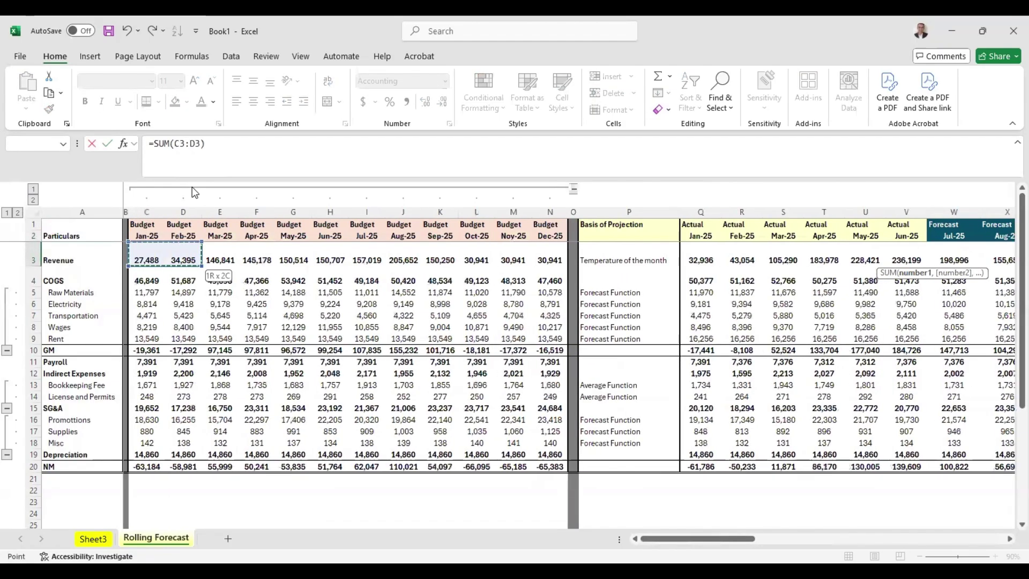
key("ctrl+shift+Right")
key("Tab")
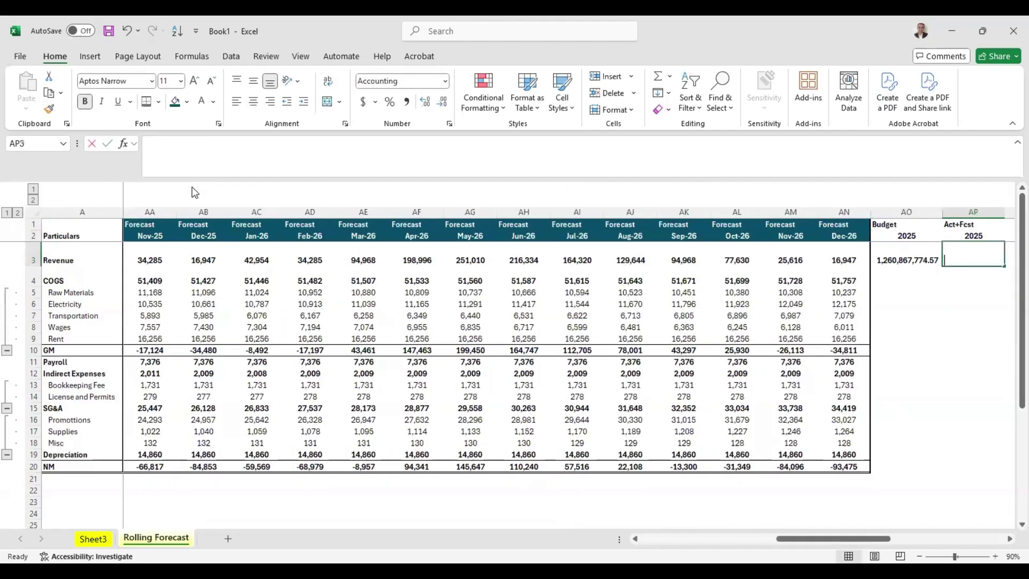
Total the 2025 actual and forecast revenue in AP3 with =SUM(Q3:AB3)
key("alt+=")
key("Left")
key("Left")
key("Left")
key("Left")
key("Left")
key("Left")
key("Left")
key("Left")
key("Left")
key("Left")
key("Left")
key("Left")
key("Left")
key("Left")
key("Left")
key("Left")
key("Left")
key("Left")
key("Left")
key("Left")
key("Down")
key("Left")
key("Left")
key("Left")
key("Left")
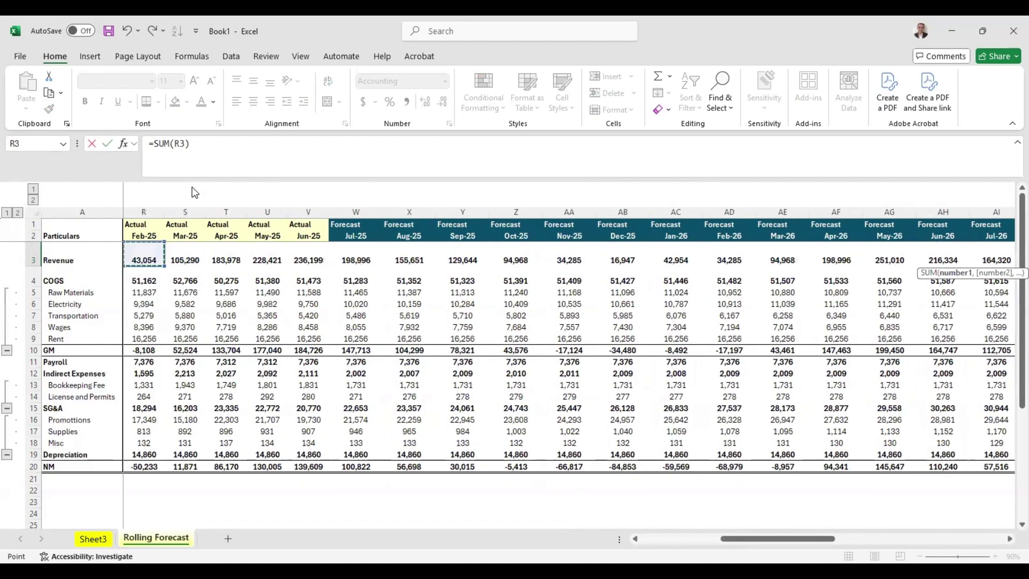
key("shift+Right")
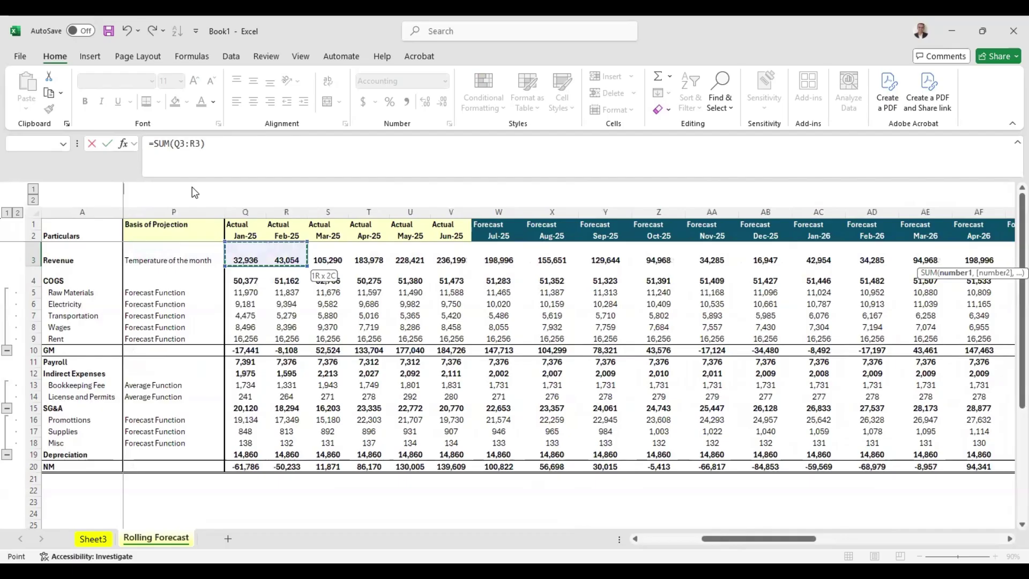
key("shift+Right")
key("shift+Right")
key("shift+Right")
key("shift+Right")
key("shift+Right")
key("shift+Right")
key("shift+Right")
key("shift+Right")
key("shift+Right")
key("shift+Right")
key("ctrl+Return")
Fill the Budget and Act+Fcst total formulas down from row 3 to row 20
key("shift+Left")
key("shift+Down")
key("shift+Down")
key("shift+Down")
key("shift+Down")
key("shift+Down")
key("shift+Down")
key("shift+Down")
key("shift+Down")
key("shift+Down")
key("shift+Down")
key("shift+Down")
key("shift+Down")
key("shift+Down")
key("shift+Down")
key("shift+Down")
key("shift+Down")
key("shift+Down")
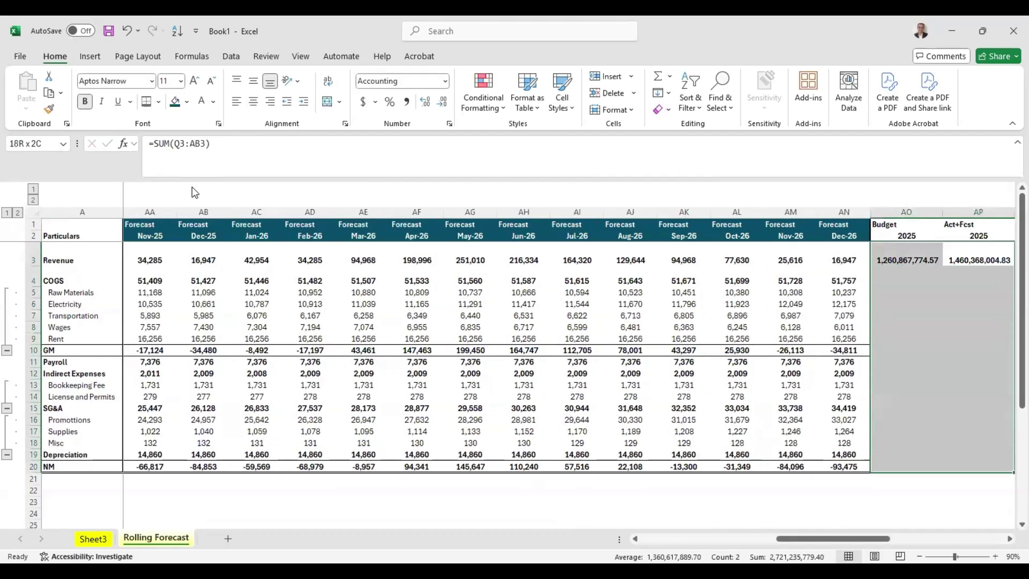
key("ctrl+d")
Copy only the formatting of the Dec-26 values AN3:AN20 onto the annual totals AO3:AP20
key("Left")
key("Left")
key("ctrl+shift+Down")
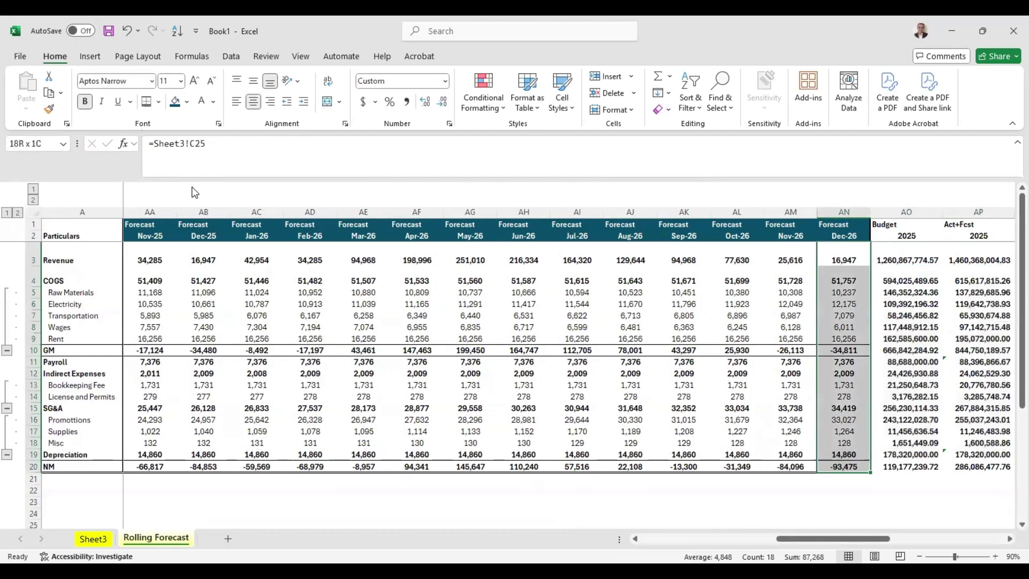
key("ctrl+c")
key("Right")
key("ctrl+shift+Down")
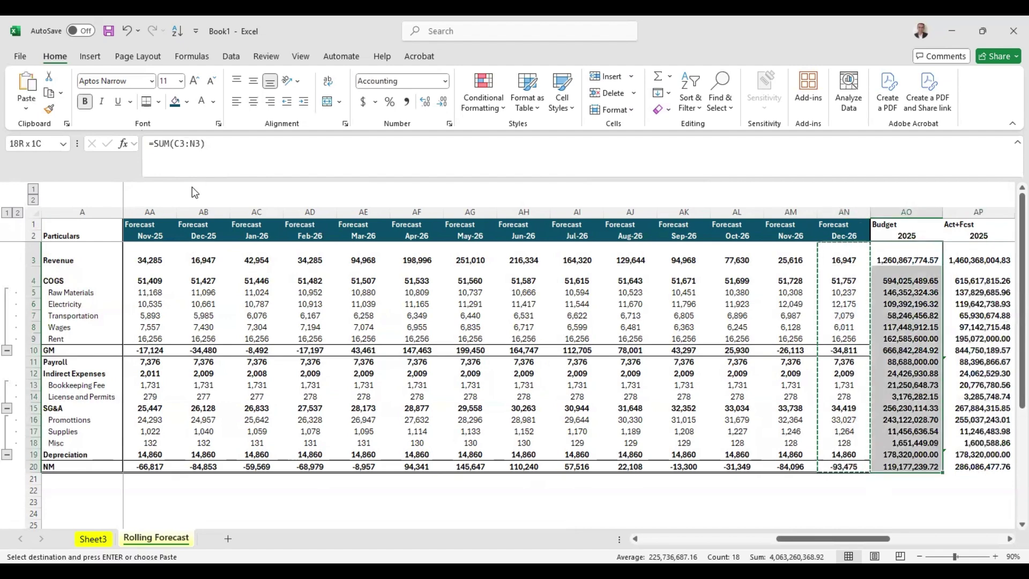
key("shift+Right")
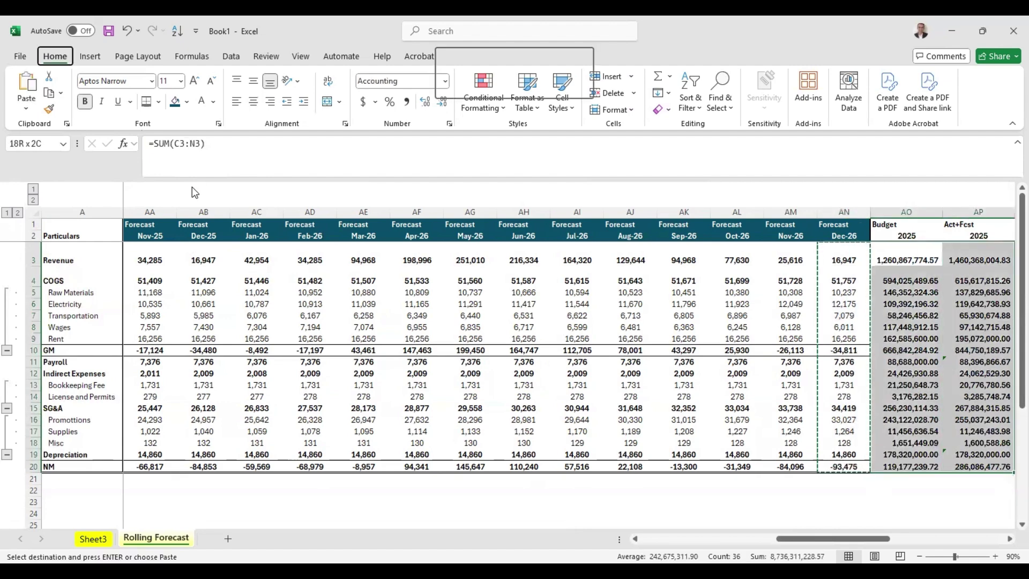
key("ctrl+alt+v")
key("t")
key("Return")
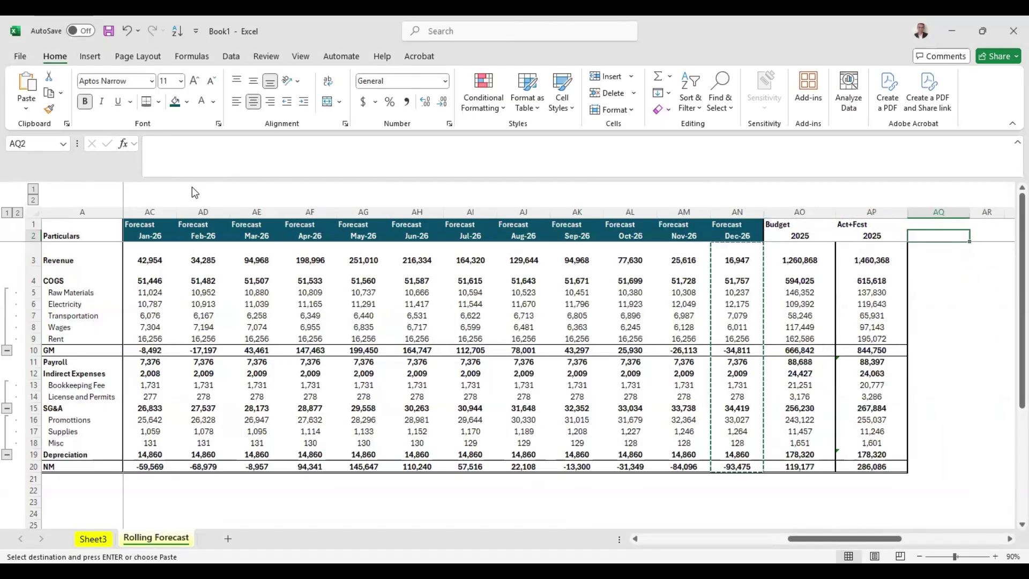
key("Escape")
Apply the pink Budget header formatting to AO1:AO2 and the dark teal Forecast header formatting to AP1:AP2
key("ctrl+Up")
key("Down")
key("Left")
key("Left")
key("Left")
key("Left")
key("Left")
key("Left")
key("Left")
key("Left")
key("Left")
key("Left")
key("Left")
key("Left")
key("Left")
key("Left")
key("Left")
key("Left")
key("Left")
key("Left")
key("Left")
key("Left")
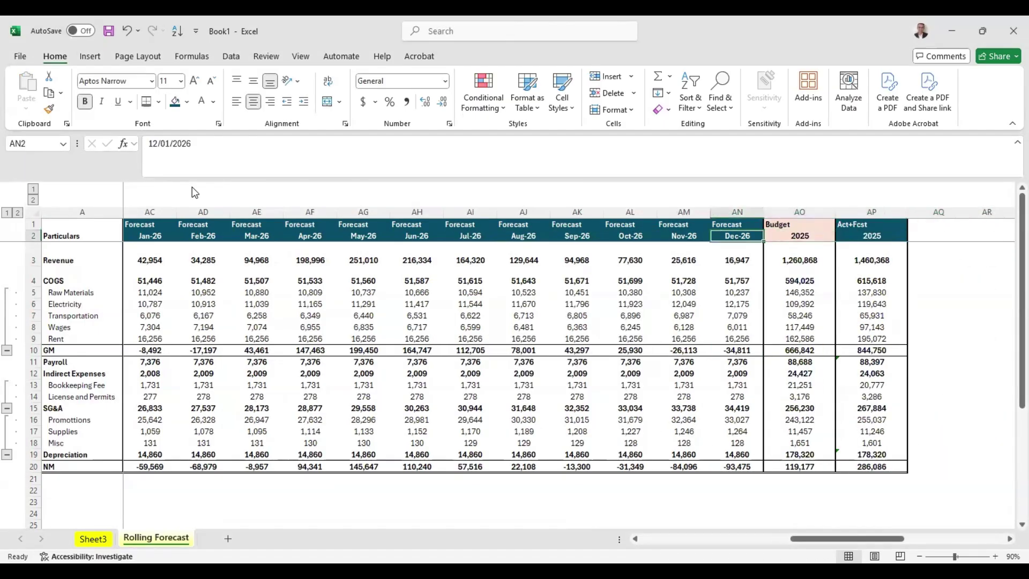
key("Left")
key("Left")
key("Left")
key("Left")
key("Left")
key("Left")
key("Left")
key("Left")
key("Left")
key("Left")
key("Left")
key("Left")
key("Left")
key("Left")
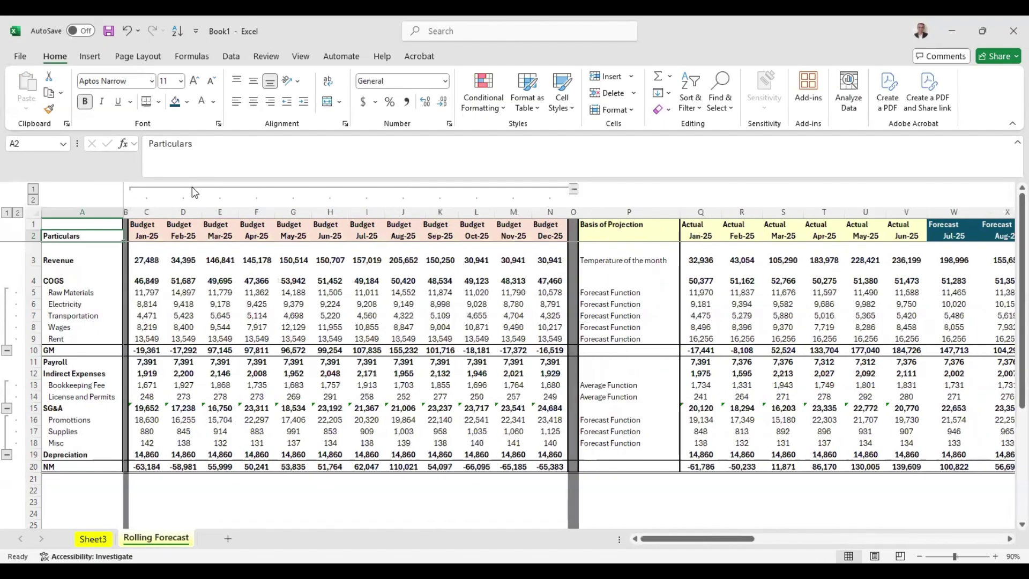